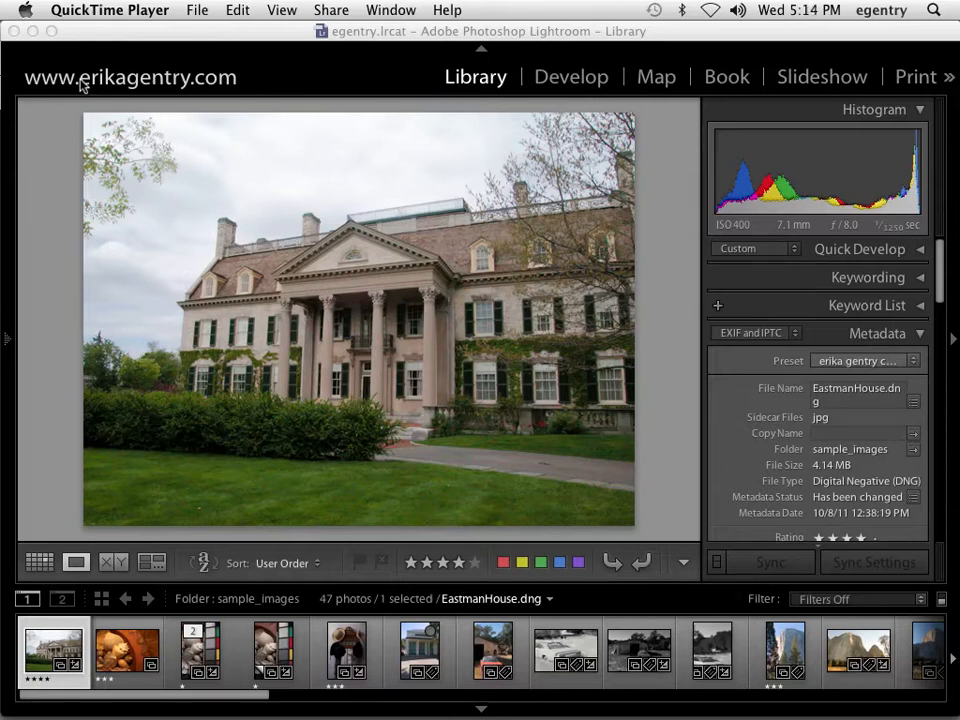
# Step: Zoom the EastmanHouse.dng photo to 1:1 and examine the columns and facade for noise
pyautogui.click(406, 300)
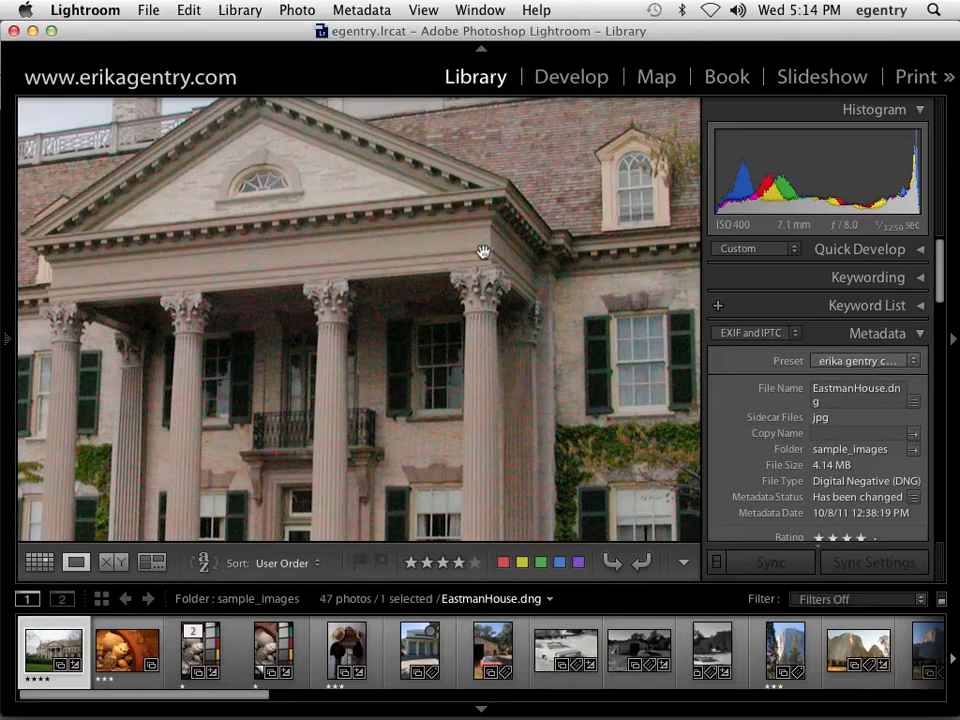
pyautogui.click(4, 255)
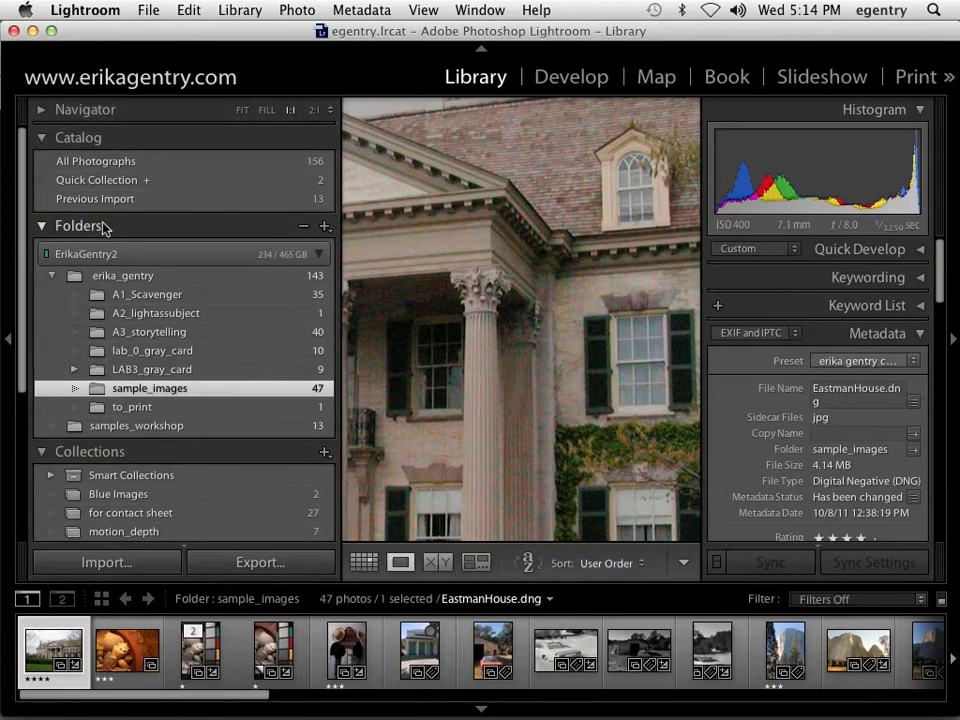
pyautogui.click(41, 110)
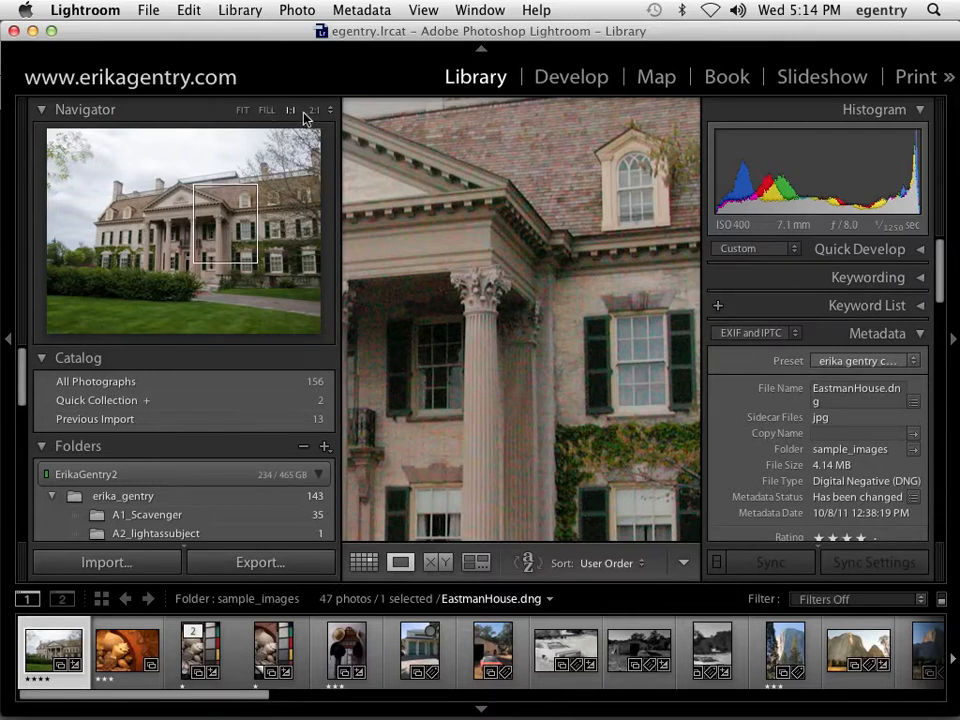
pyautogui.click(8, 338)
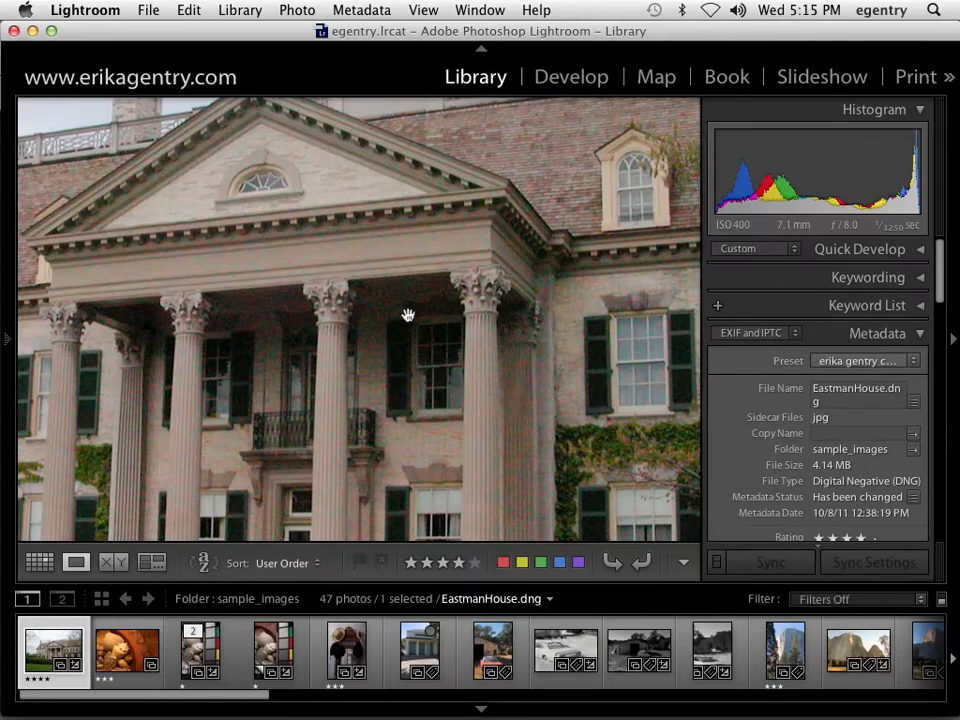
pyautogui.moveTo(390, 315); pyautogui.dragTo(493, 253)
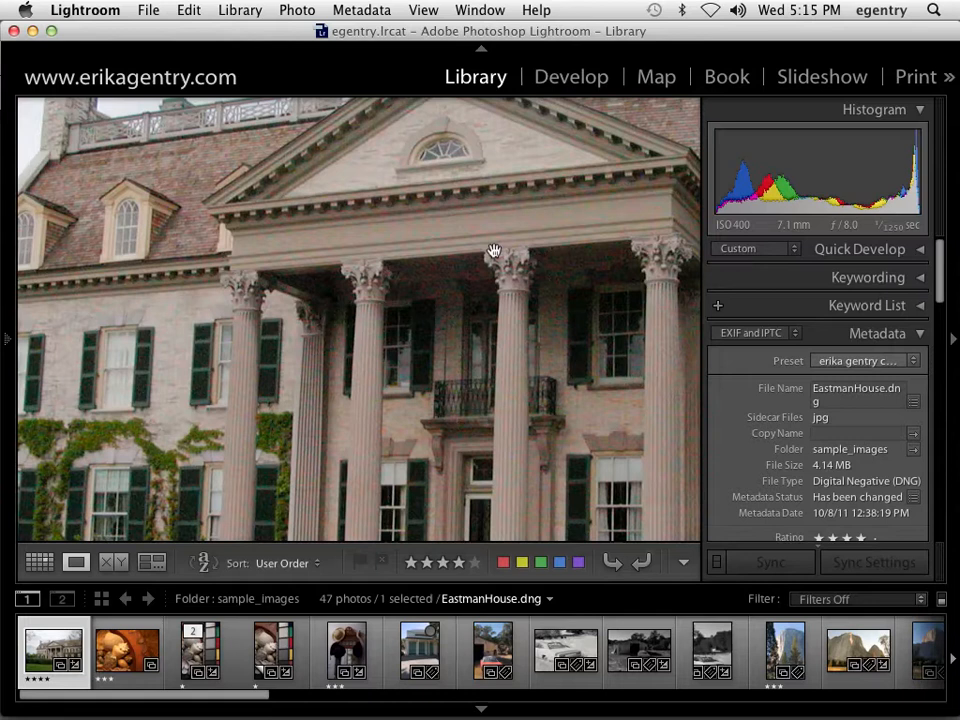
pyautogui.moveTo(482, 339); pyautogui.dragTo(421, 402)
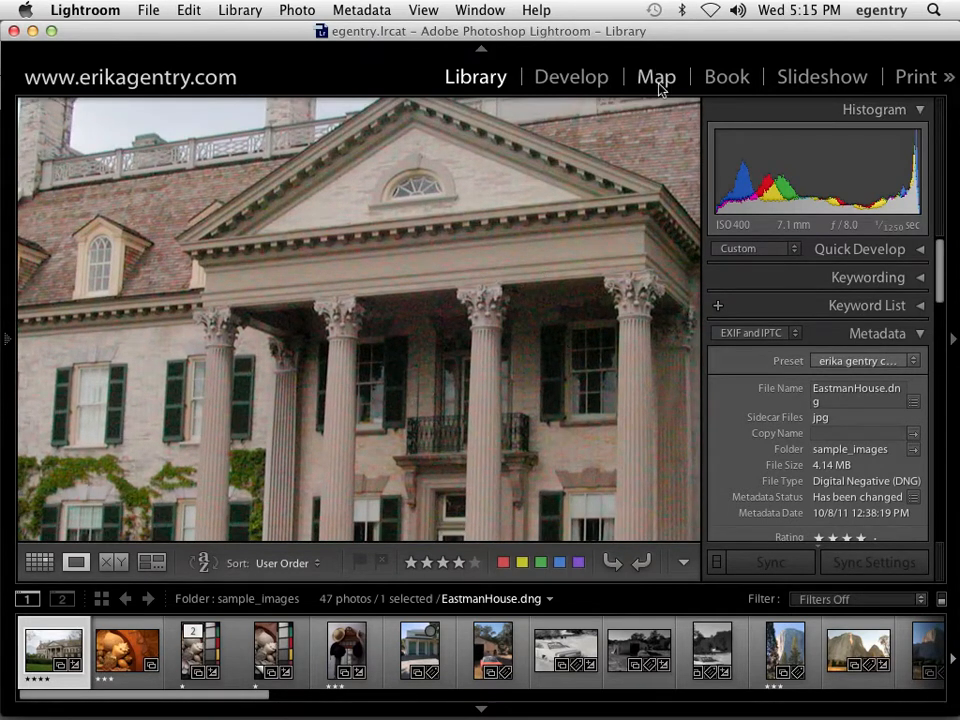
# Step: Switch the photo to the Develop module, hide the presets and collections side, and show it as a single image
pyautogui.click(573, 78)
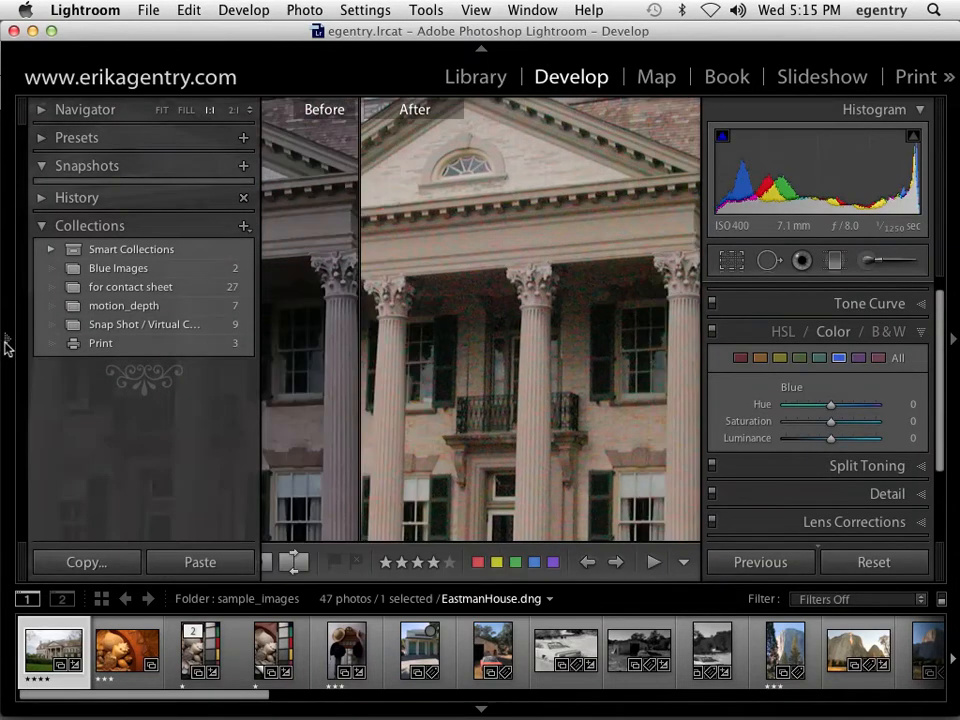
pyautogui.hotkey('shift', 'y')
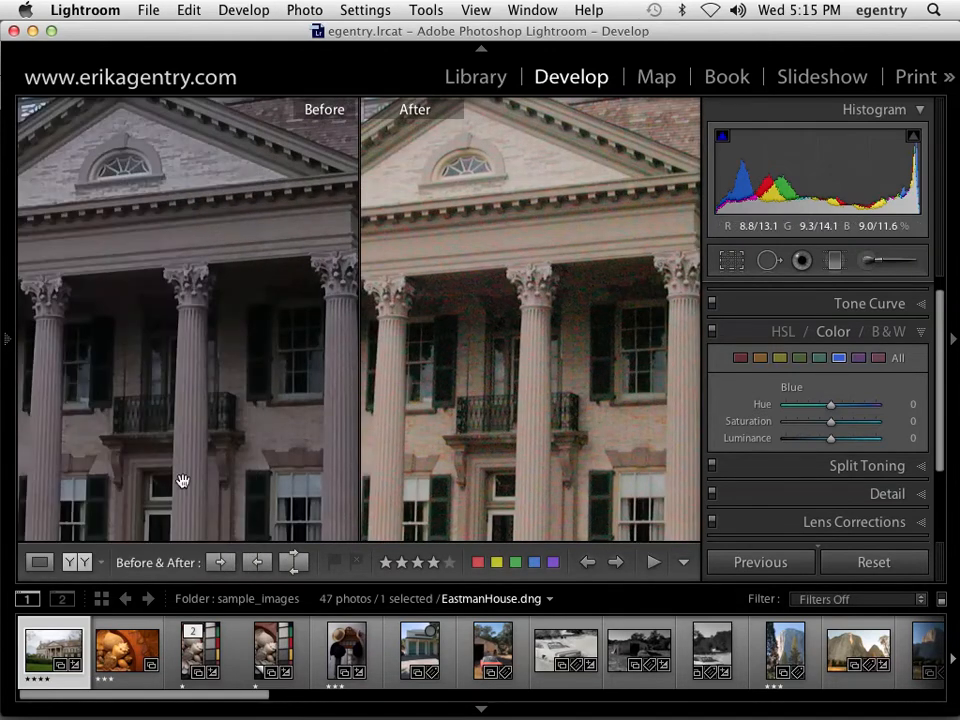
pyautogui.click(40, 565)
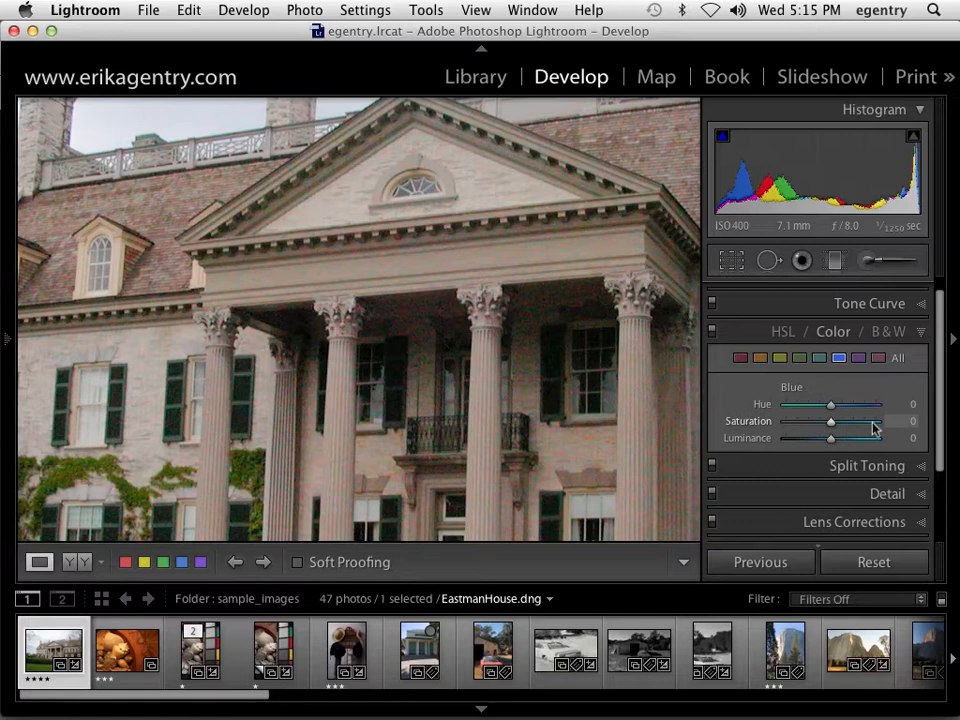
# Step: Expand the Detail settings down to Noise Reduction, collapsing the Color and Histogram sections and shrinking the filmstrip for more room
pyautogui.click(924, 334)
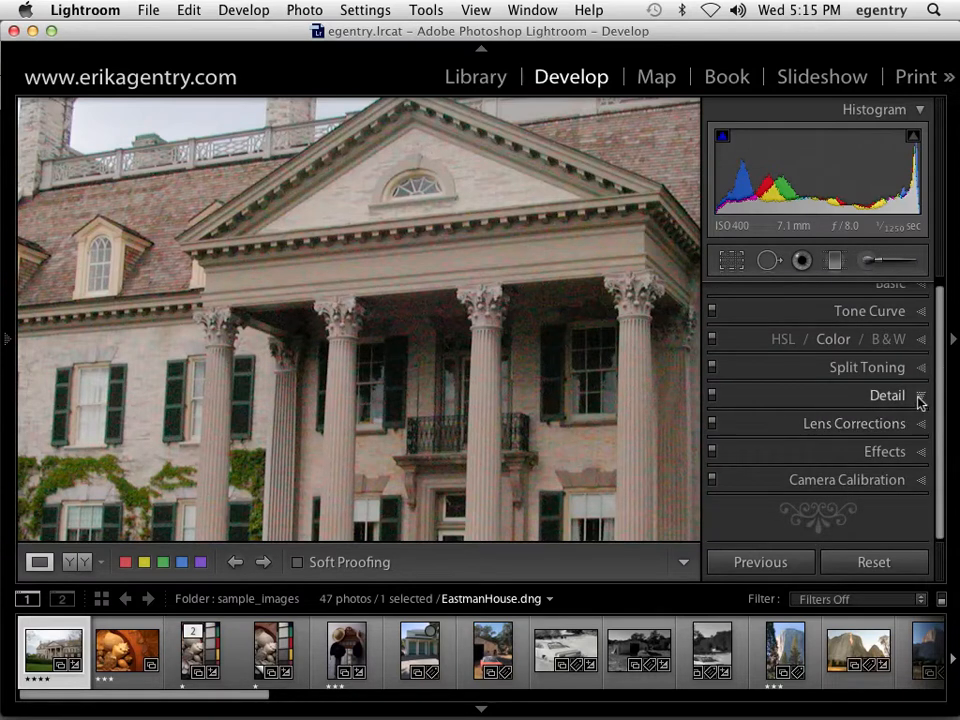
pyautogui.click(918, 396)
pyautogui.scroll(-3, 918, 403)
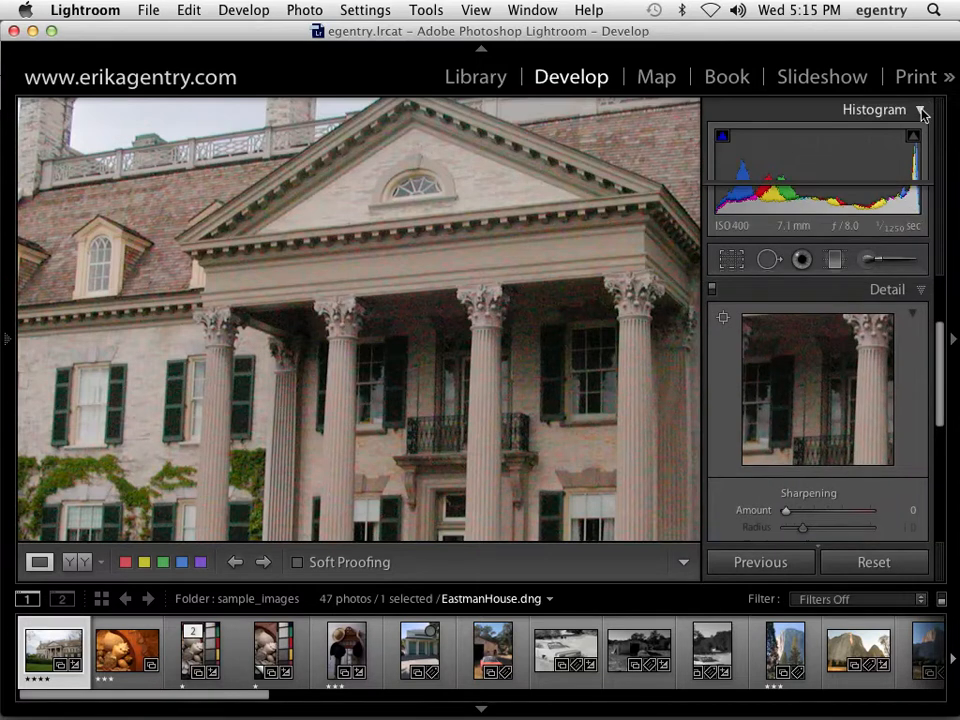
pyautogui.click(921, 111)
pyautogui.moveTo(944, 297)
pyautogui.mouseDown()
pyautogui.moveTo(937, 346)
pyautogui.moveTo(930, 287)
pyautogui.moveTo(932, 298)
pyautogui.mouseUp()
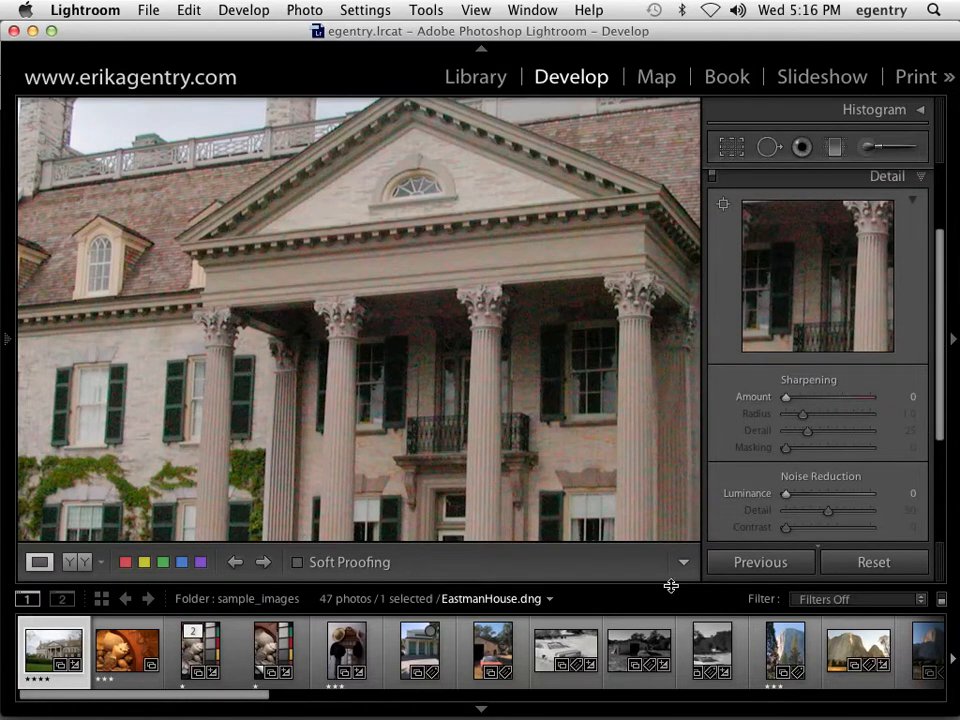
pyautogui.moveTo(671, 583); pyautogui.dragTo(665, 668)
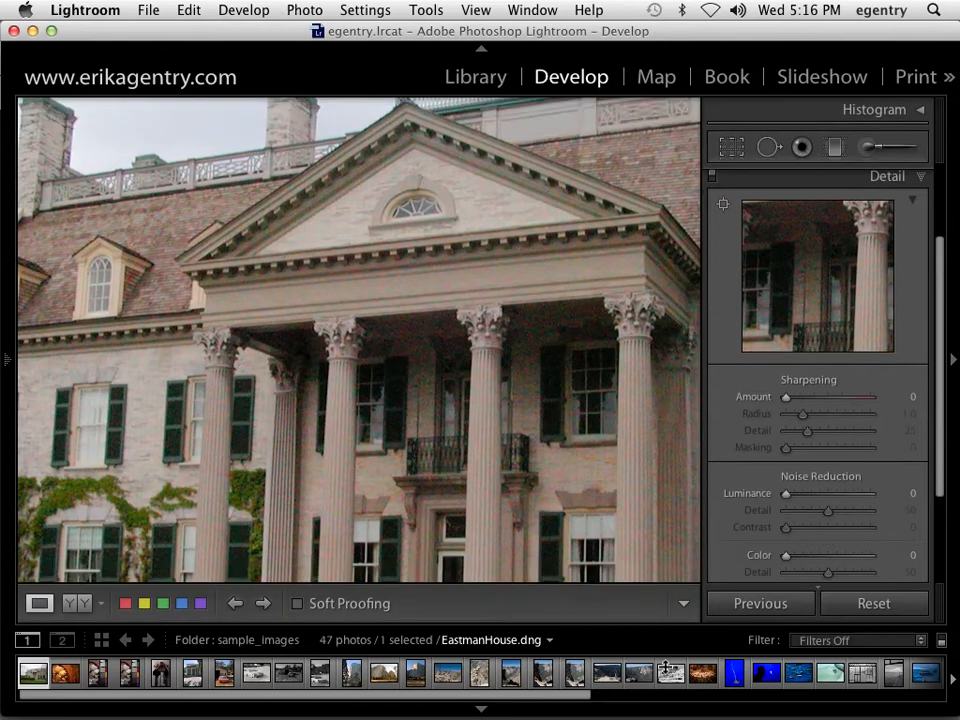
pyautogui.scroll(-2, 940, 393)
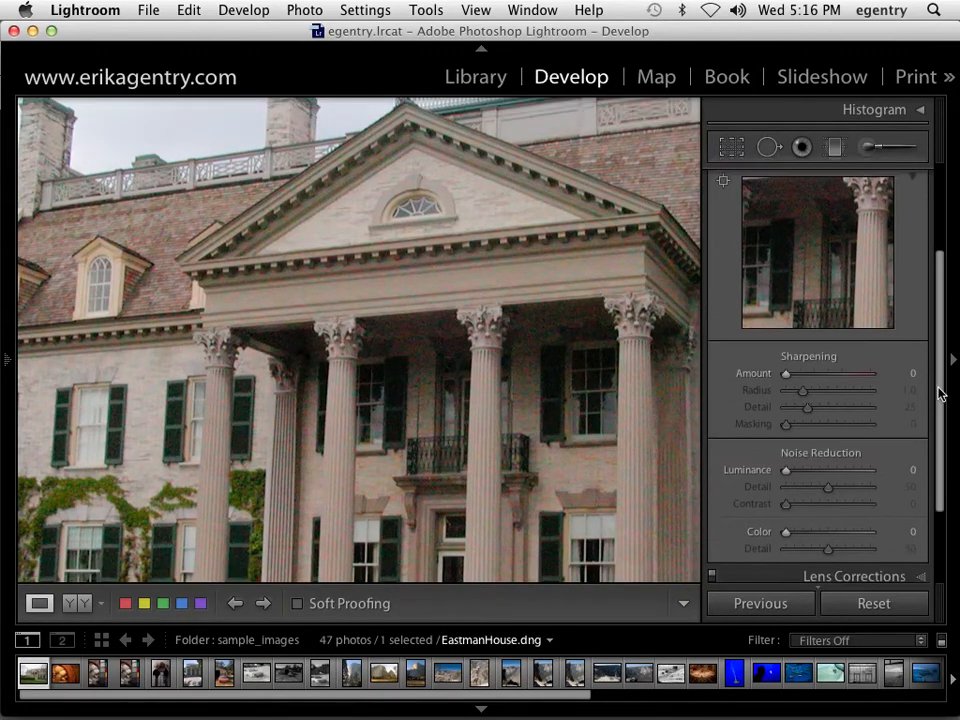
pyautogui.scroll(-1, 940, 393)
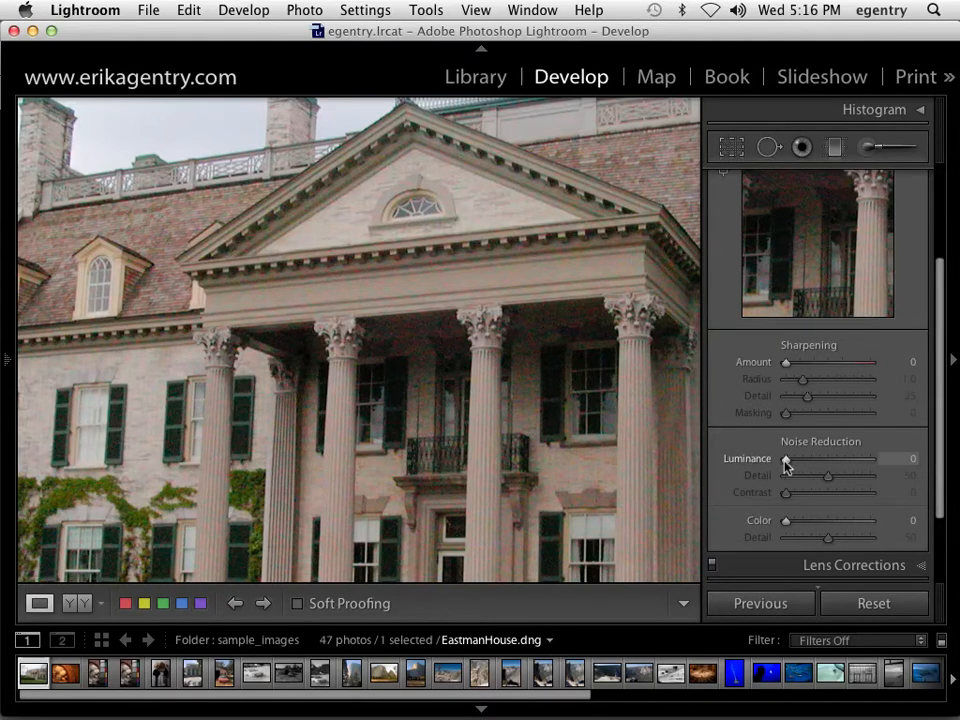
# Step: Try Luminance noise reduction at 13 and then 100, inspecting the effect across the facade
pyautogui.moveTo(786, 460); pyautogui.dragTo(797, 459)
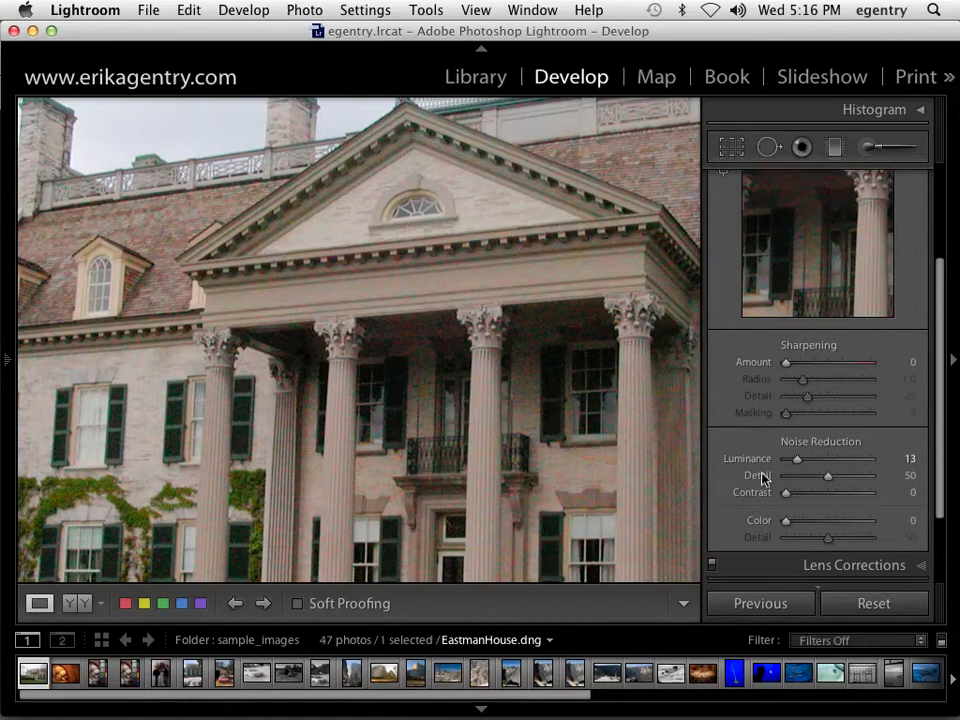
pyautogui.moveTo(797, 459); pyautogui.dragTo(893, 467)
pyautogui.hscroll(-5, 510, 249)
pyautogui.hscroll(5, 422, 338)
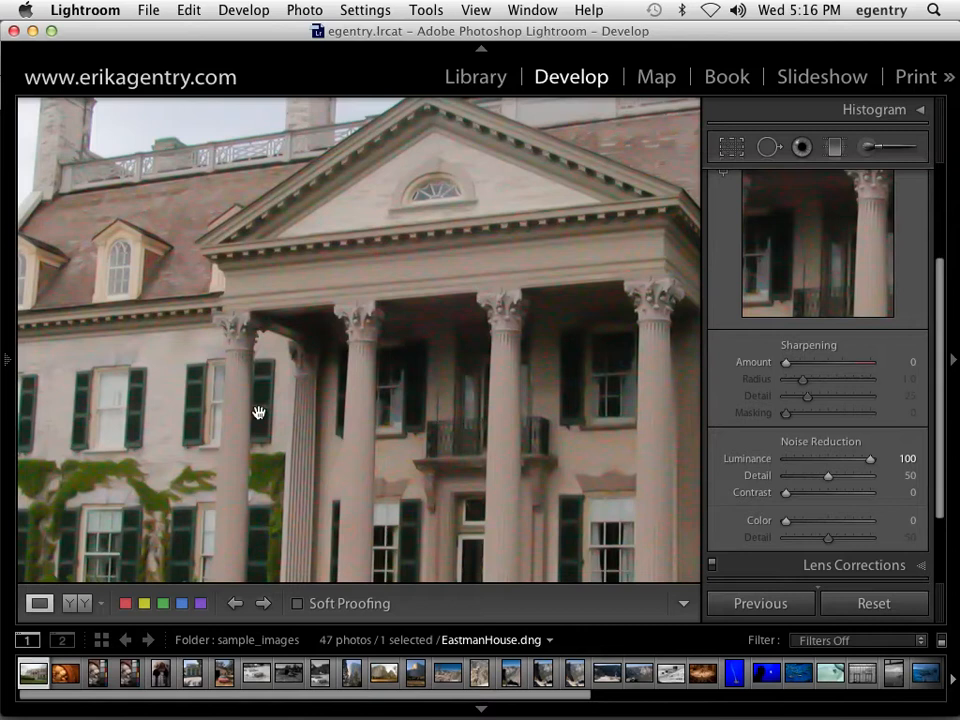
pyautogui.moveTo(257, 411); pyautogui.dragTo(334, 377)
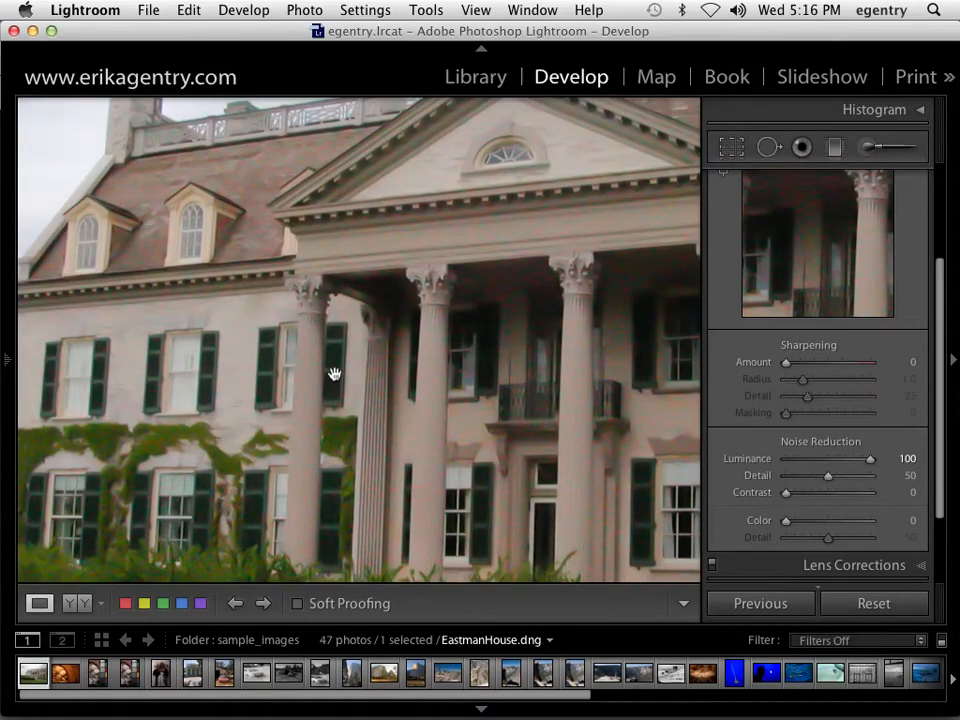
pyautogui.press('XF86AudioLowerVolume')
pyautogui.press('XF86AudioLowerVolume')
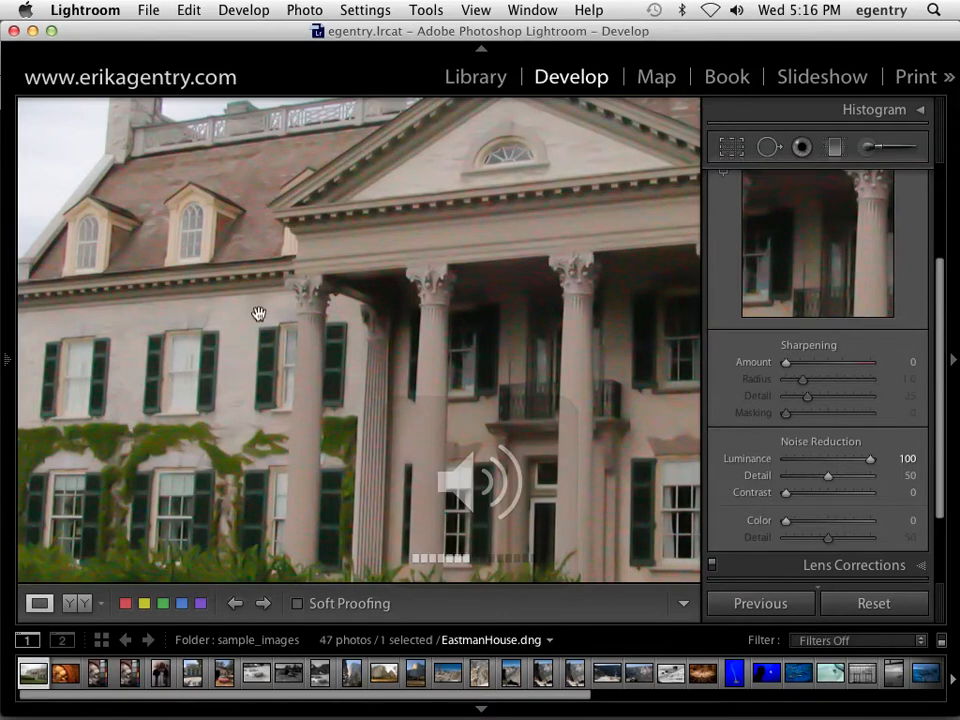
# Step: Compare the photo before and after side by side, and reset its develop adjustments
pyautogui.click(75, 603)
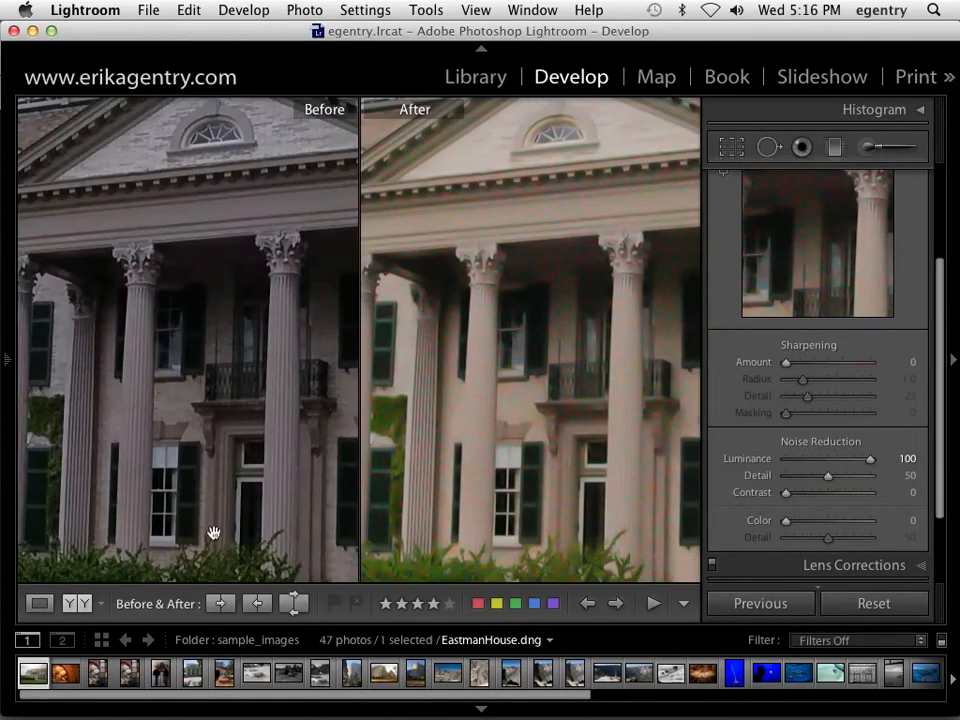
pyautogui.moveTo(210, 332); pyautogui.dragTo(369, 339)
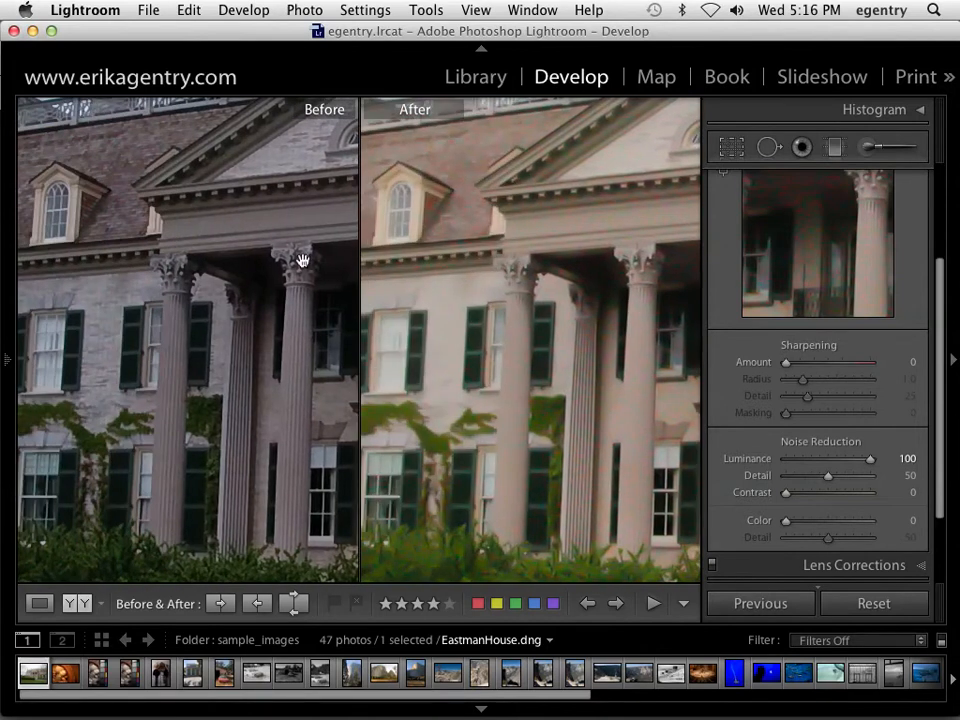
pyautogui.click(893, 612)
# Step: Push Luminance noise reduction to 100 and compare the roof and brickwork with the original
pyautogui.moveTo(435, 201); pyautogui.dragTo(512, 255)
pyautogui.moveTo(791, 459); pyautogui.dragTo(878, 463)
pyautogui.moveTo(516, 353); pyautogui.dragTo(586, 297)
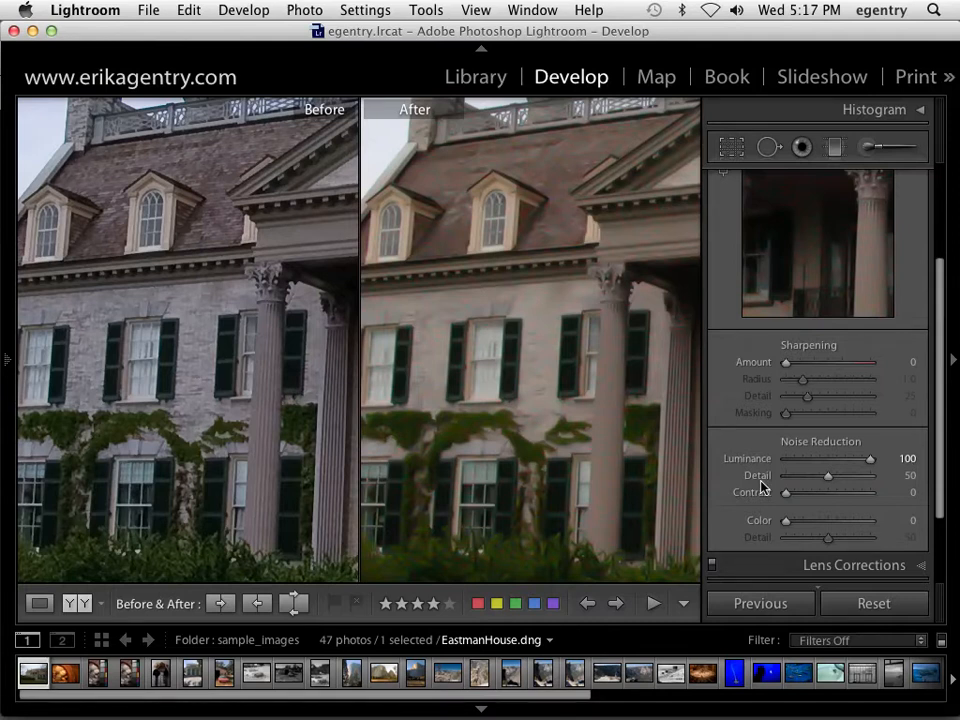
# Step: Set Luminance noise reduction to 21, its Detail to 39 and its Contrast to 22, and check the facade
pyautogui.moveTo(869, 459); pyautogui.dragTo(802, 462)
pyautogui.moveTo(829, 477); pyautogui.dragTo(806, 498)
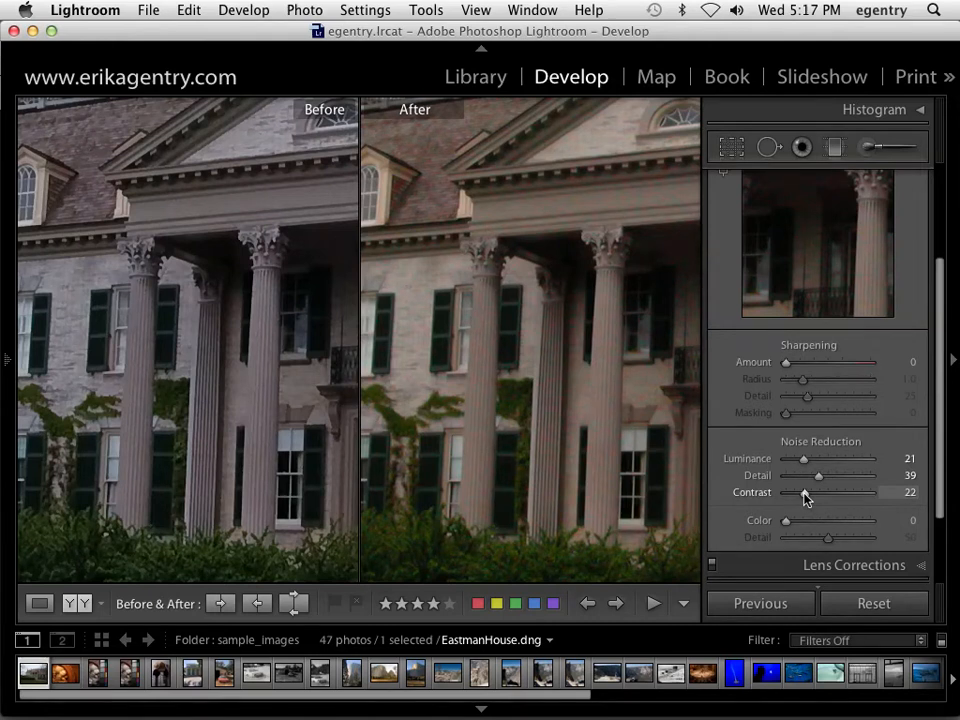
pyautogui.moveTo(594, 395); pyautogui.dragTo(874, 475)
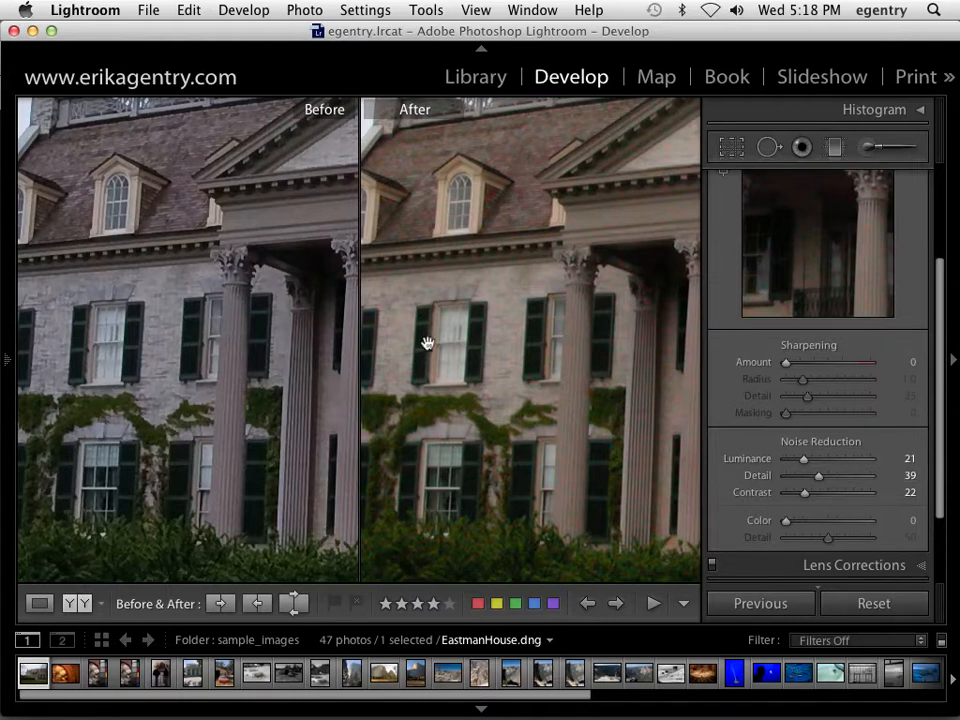
pyautogui.moveTo(542, 279); pyautogui.dragTo(508, 279)
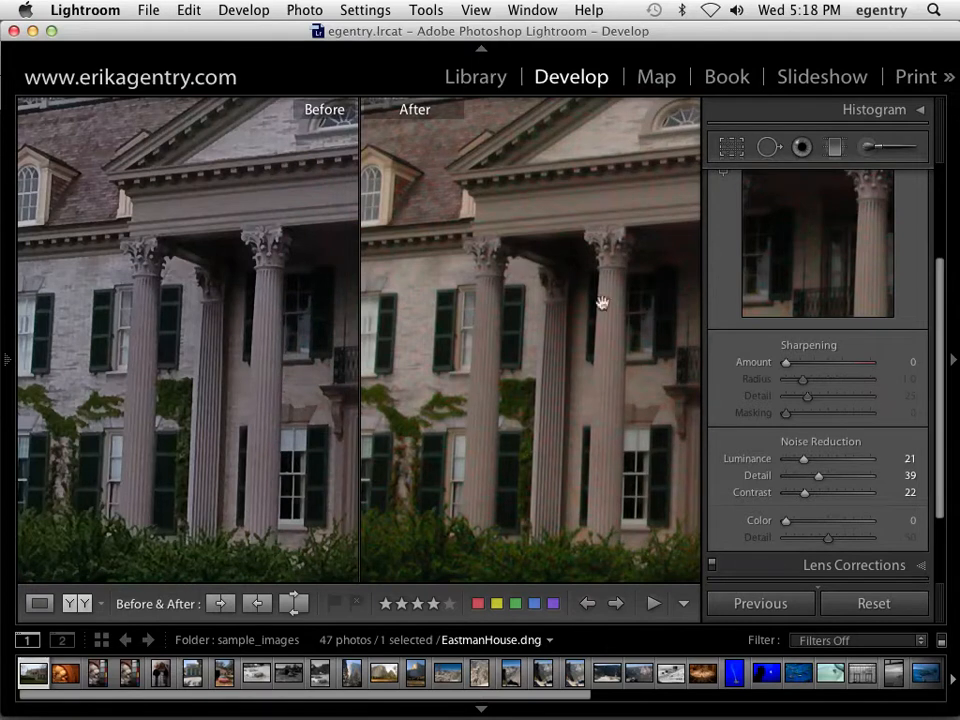
# Step: Reset Luminance noise reduction to 0 and set Color noise reduction to 23
pyautogui.doubleClick(806, 461)
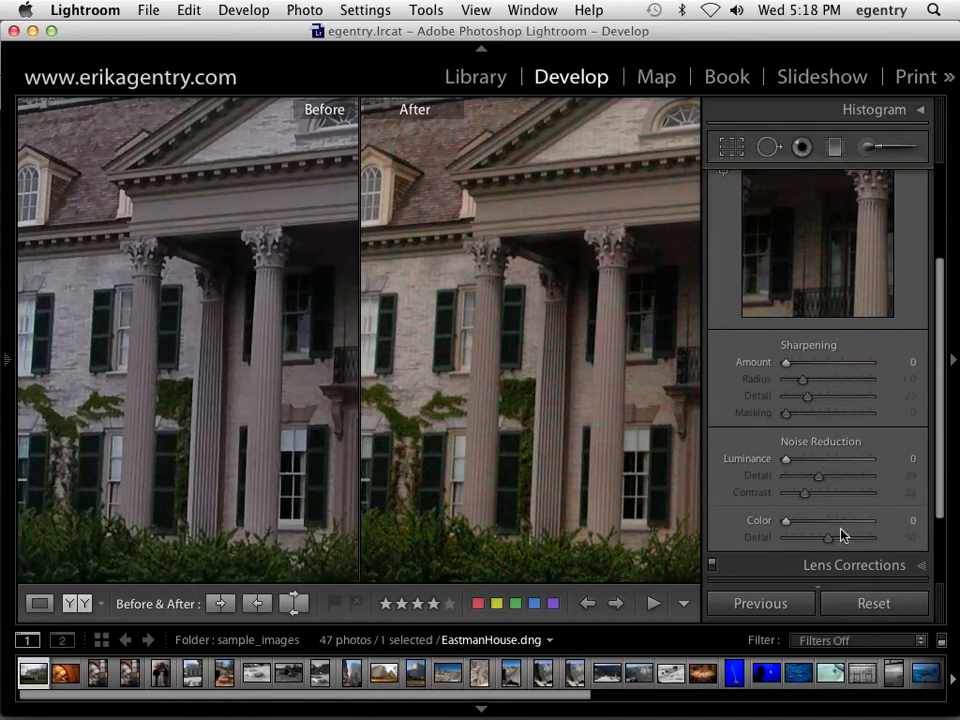
pyautogui.moveTo(628, 238); pyautogui.dragTo(504, 295)
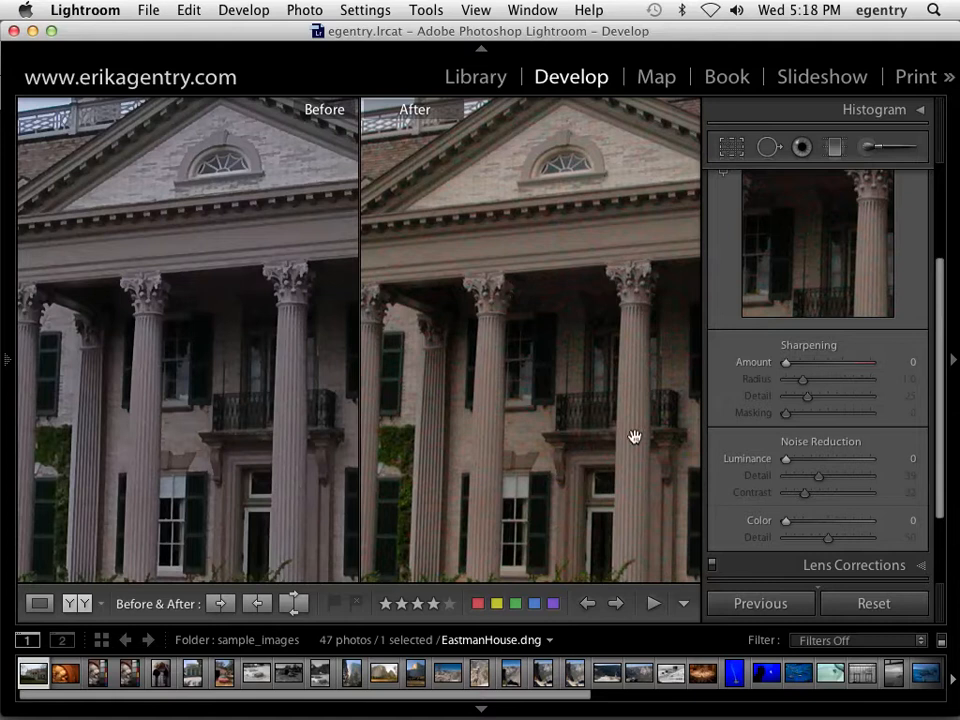
pyautogui.moveTo(788, 521); pyautogui.dragTo(809, 521)
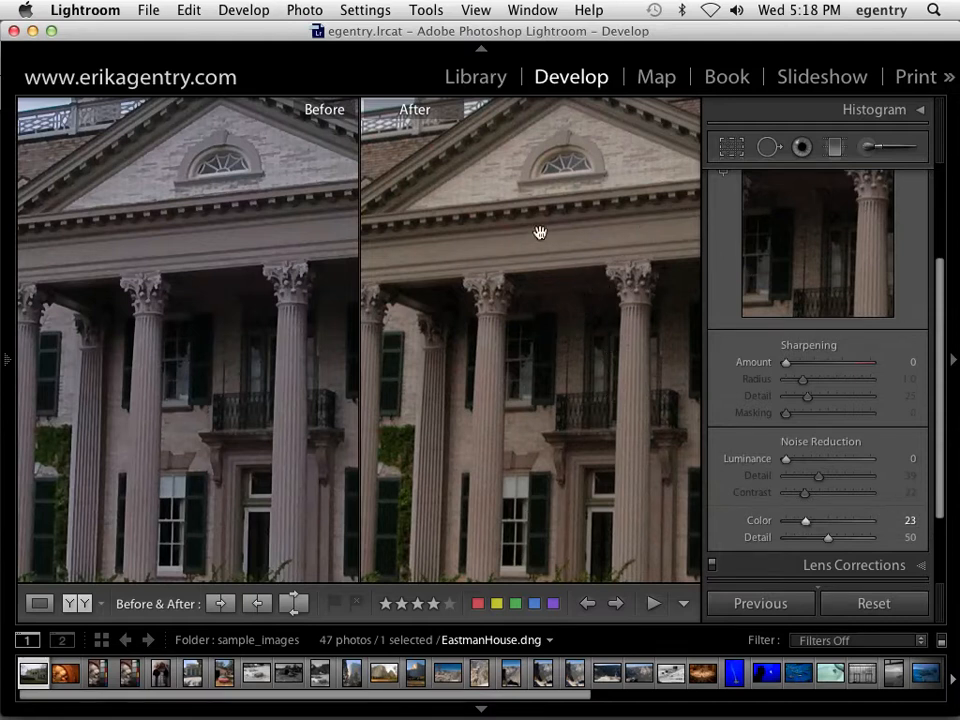
# Step: Try Color noise reduction at 91 and compare the roofline, columns and shrubs with the original
pyautogui.moveTo(806, 523); pyautogui.dragTo(860, 524)
pyautogui.moveTo(600, 483); pyautogui.dragTo(606, 484)
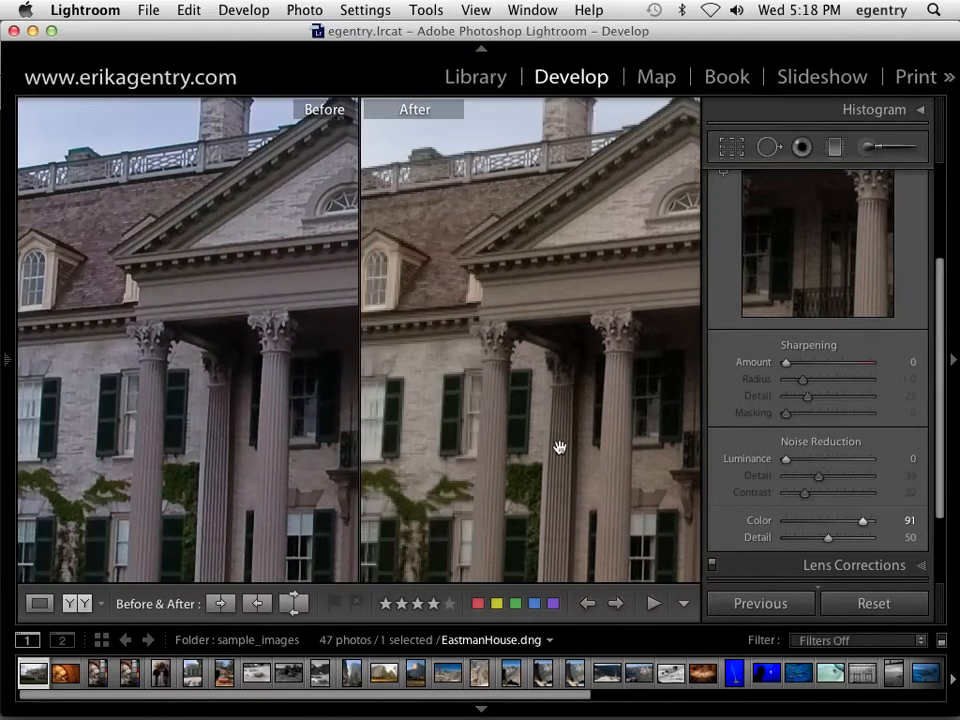
pyautogui.moveTo(555, 414); pyautogui.dragTo(452, 287)
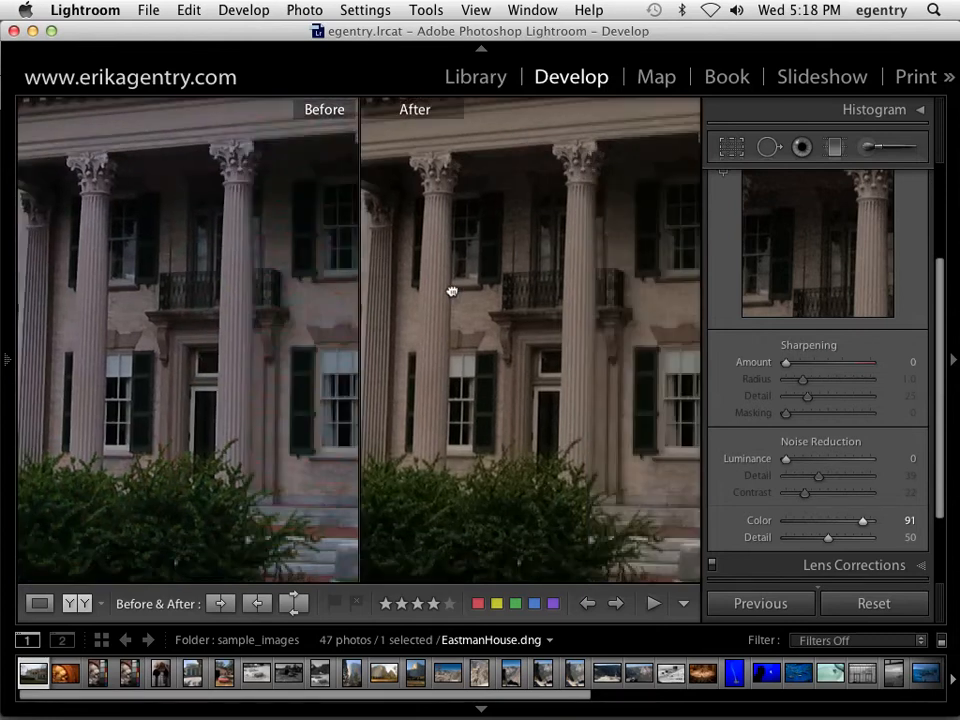
# Step: Try Color noise reduction at 14, check the columns, and set it to 40
pyautogui.moveTo(859, 521); pyautogui.dragTo(784, 527)
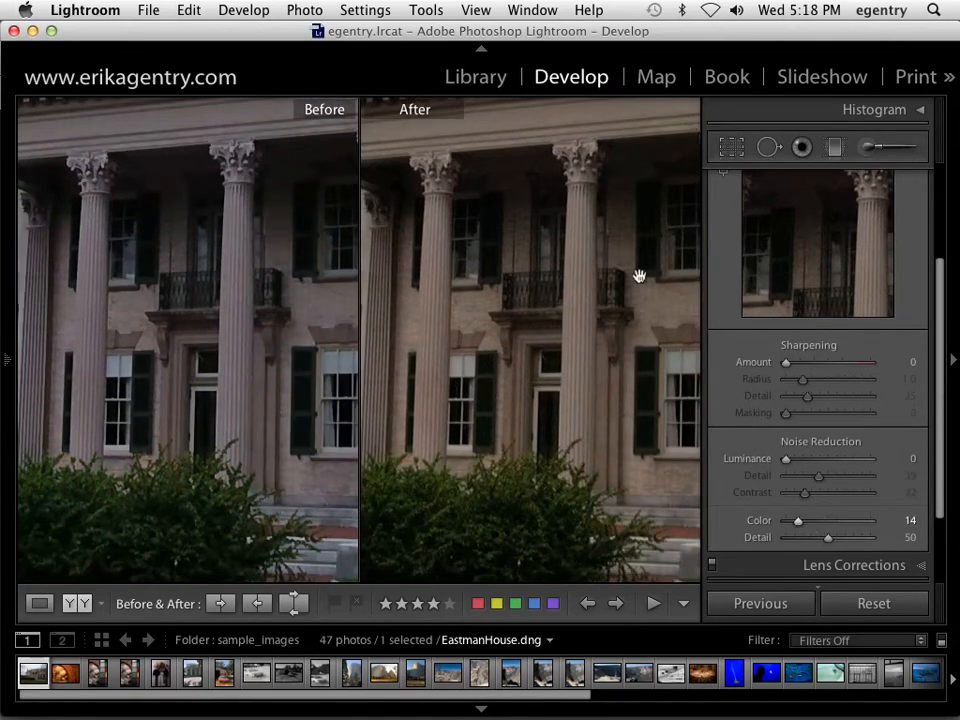
pyautogui.moveTo(624, 349); pyautogui.dragTo(619, 396)
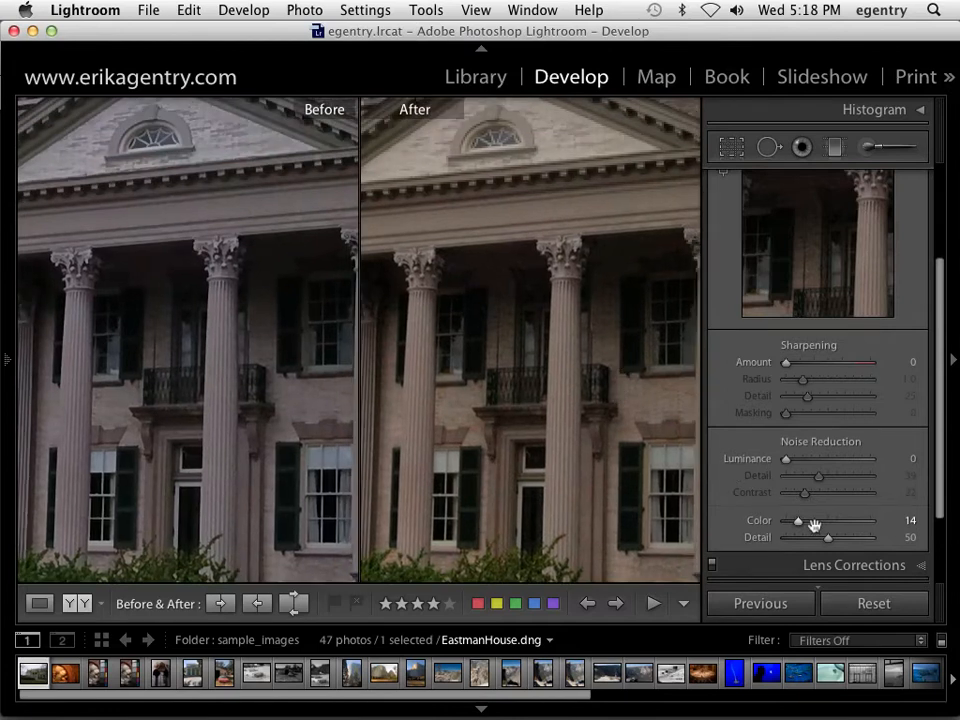
pyautogui.moveTo(797, 521); pyautogui.dragTo(821, 523)
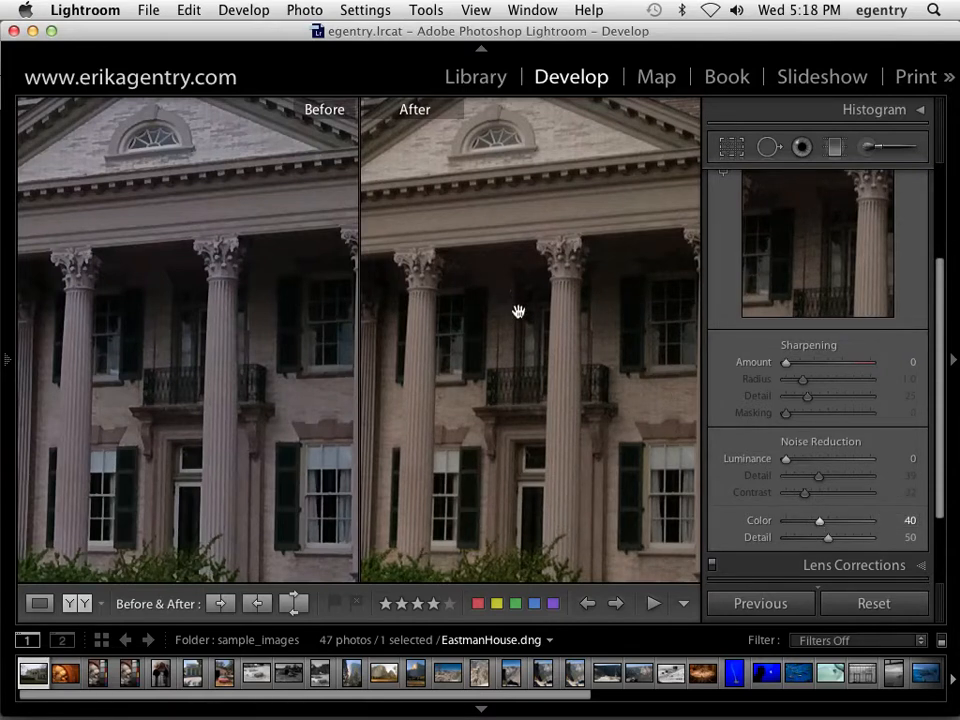
# Step: Try Color noise reduction Detail at 0, set it to 24, and inspect the roof and columns
pyautogui.moveTo(829, 540); pyautogui.dragTo(783, 541)
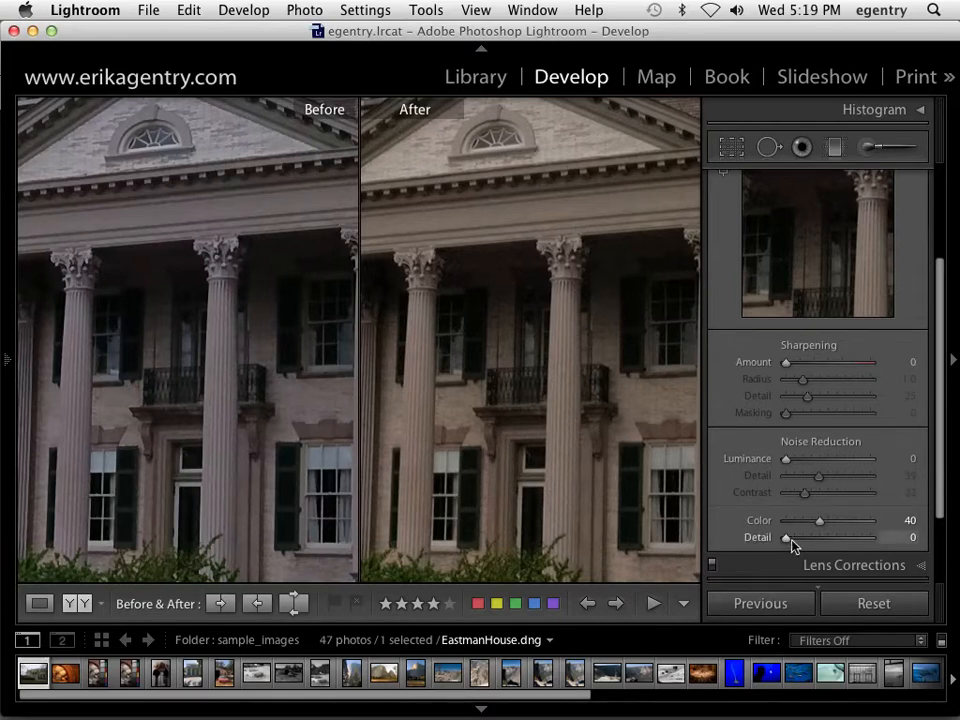
pyautogui.moveTo(791, 539); pyautogui.dragTo(810, 543)
pyautogui.moveTo(563, 253); pyautogui.dragTo(542, 414)
pyautogui.moveTo(611, 360); pyautogui.dragTo(394, 333)
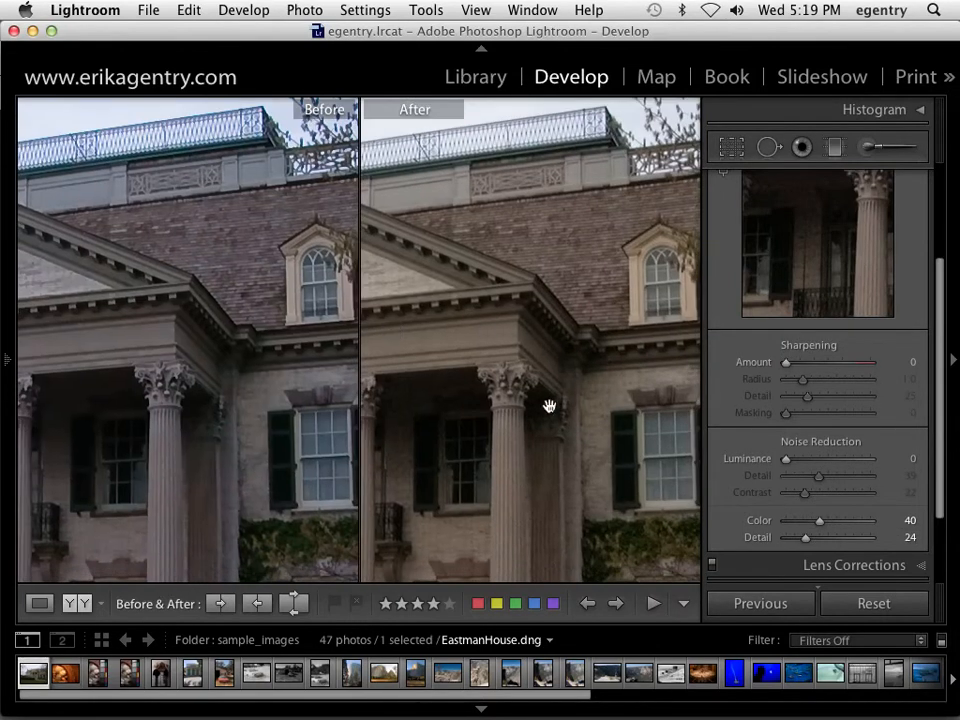
# Step: Compare the columns, windows, shrubs and lawn of the house with the original to judge the color noise reduction
pyautogui.moveTo(528, 394); pyautogui.dragTo(508, 247)
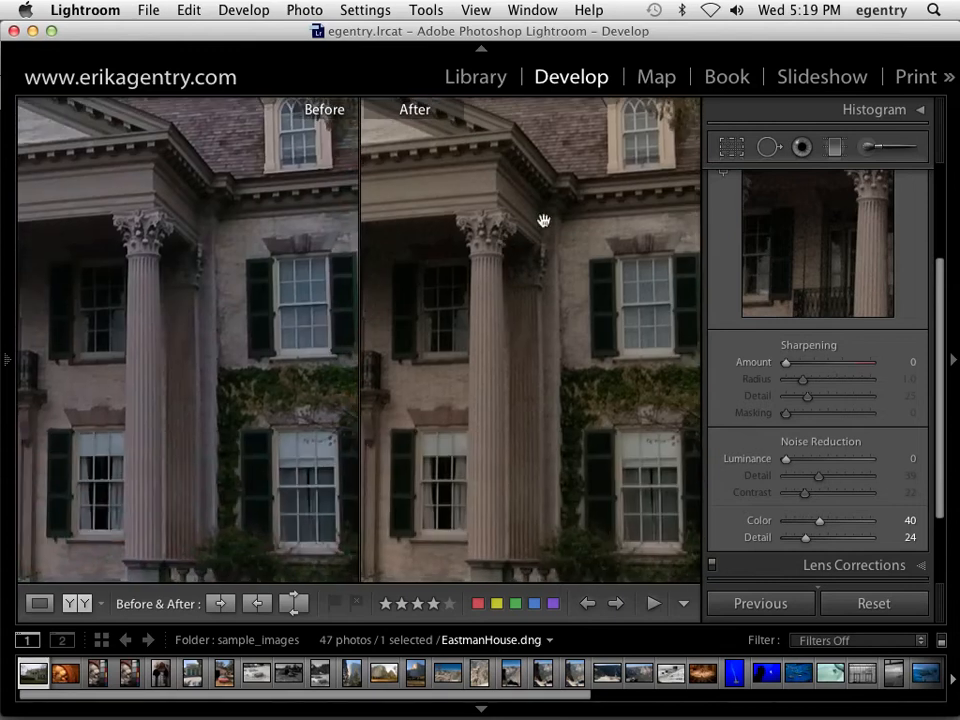
pyautogui.scroll(-10, 572, 362)
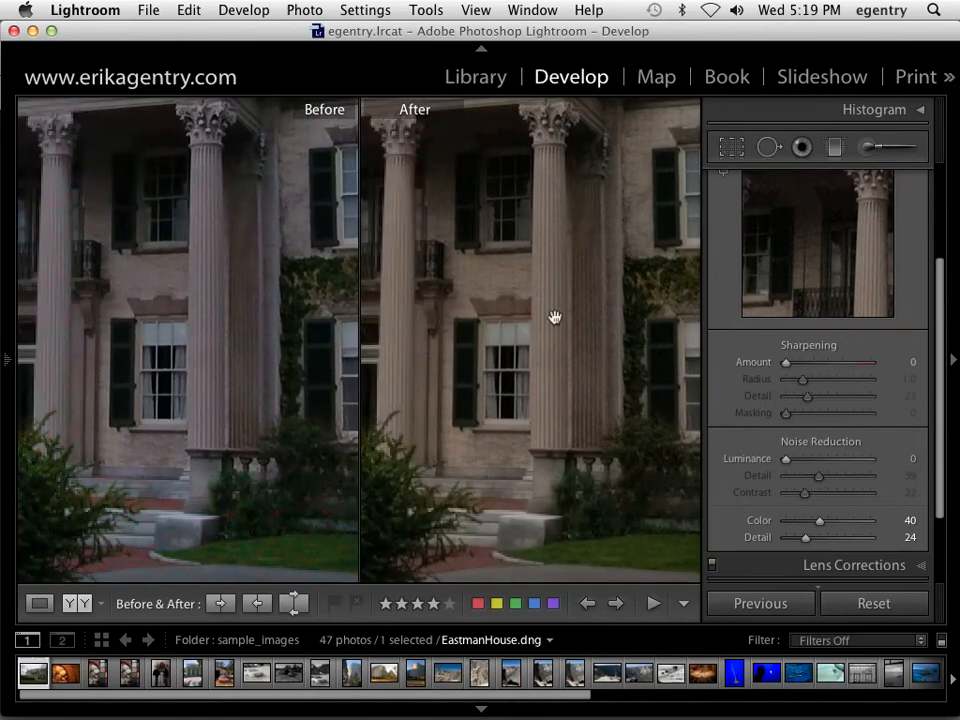
pyautogui.moveTo(598, 369); pyautogui.dragTo(645, 381)
pyautogui.moveTo(482, 404); pyautogui.dragTo(527, 311)
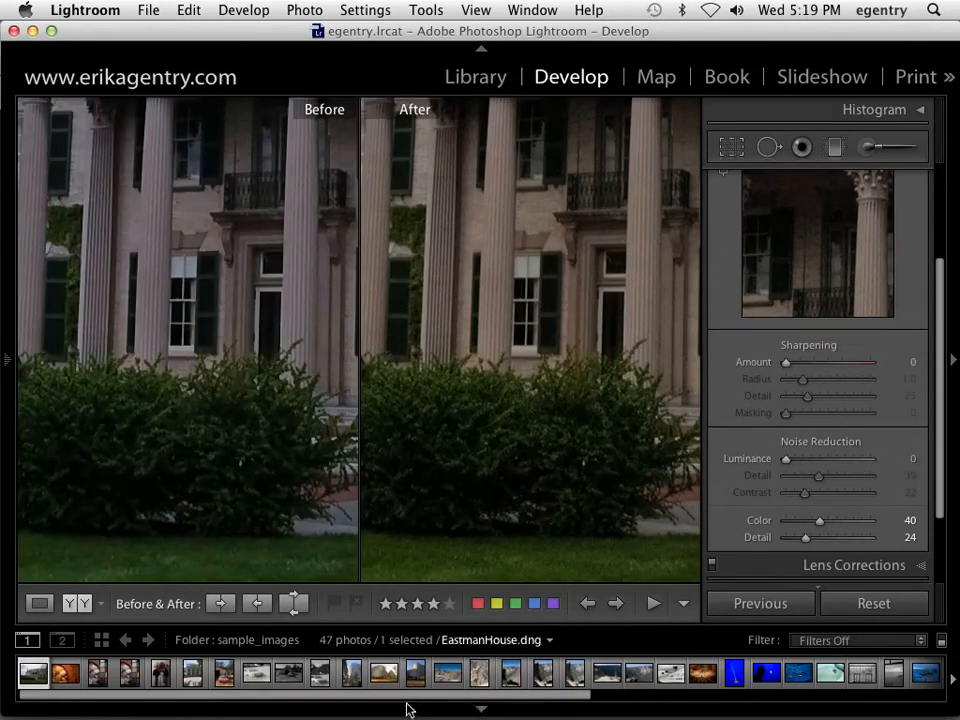
# Step: Switch to monterey_aquarium013.jpg in the before and after comparison and bring the face profile with glasses into view
pyautogui.moveTo(452, 700); pyautogui.dragTo(681, 707)
pyautogui.click(357, 673)
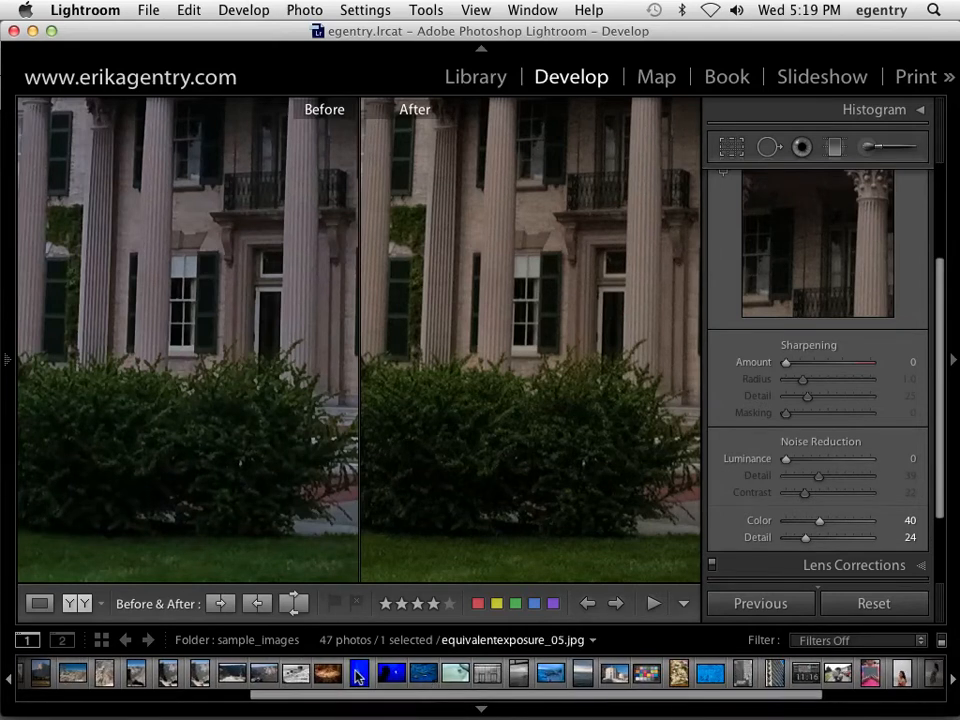
pyautogui.click(391, 674)
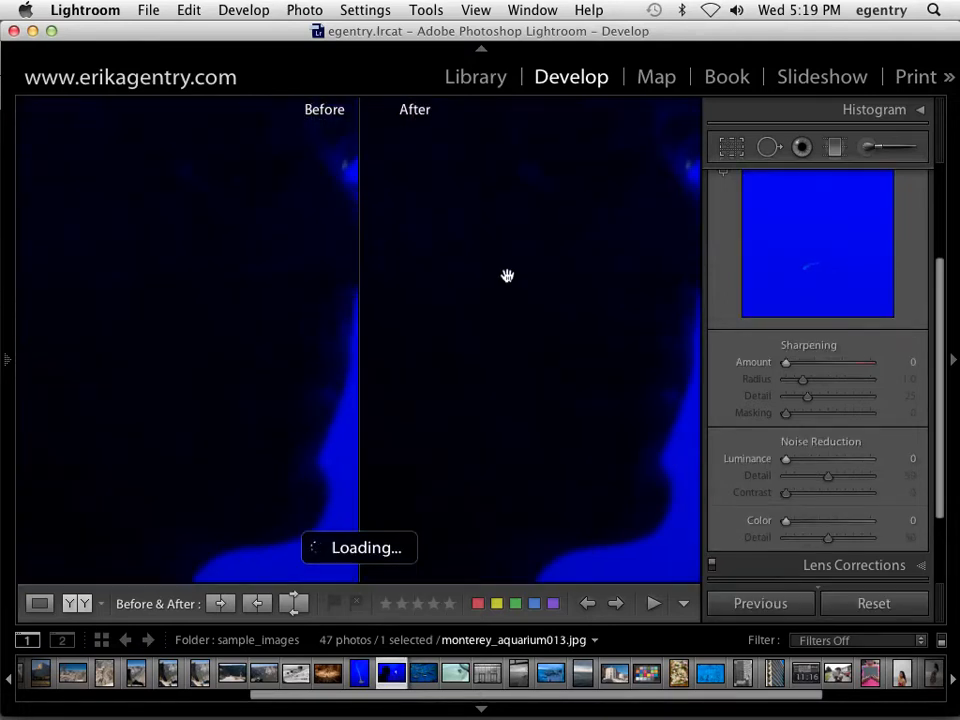
pyautogui.moveTo(507, 275); pyautogui.dragTo(435, 384)
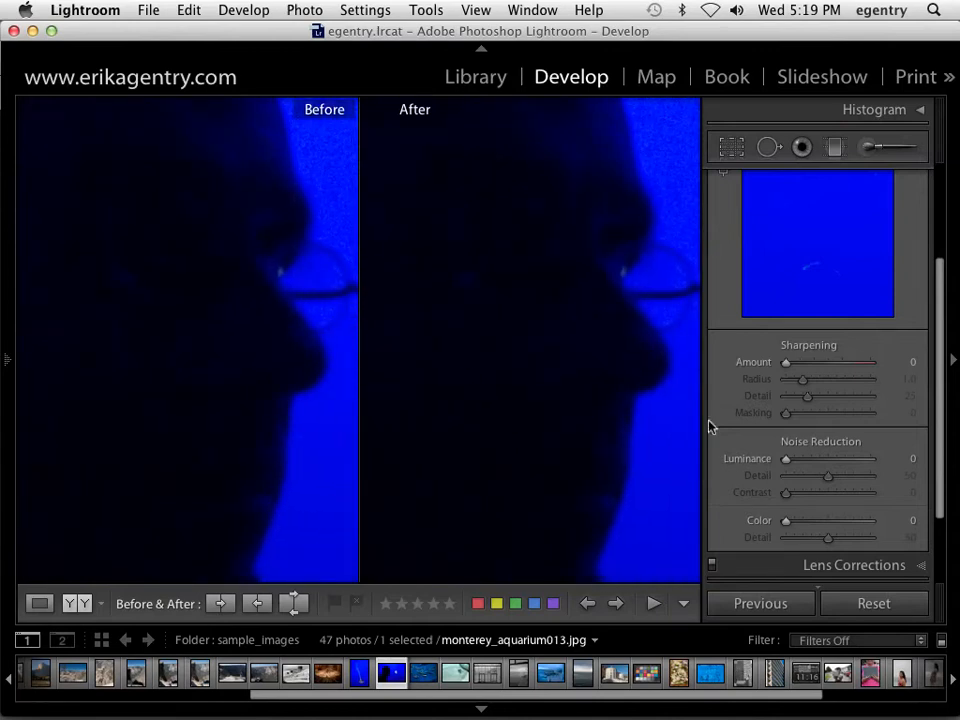
# Step: Try Luminance noise reduction at 100 and compare the blue background and glasses with the original
pyautogui.moveTo(786, 458); pyautogui.dragTo(916, 476)
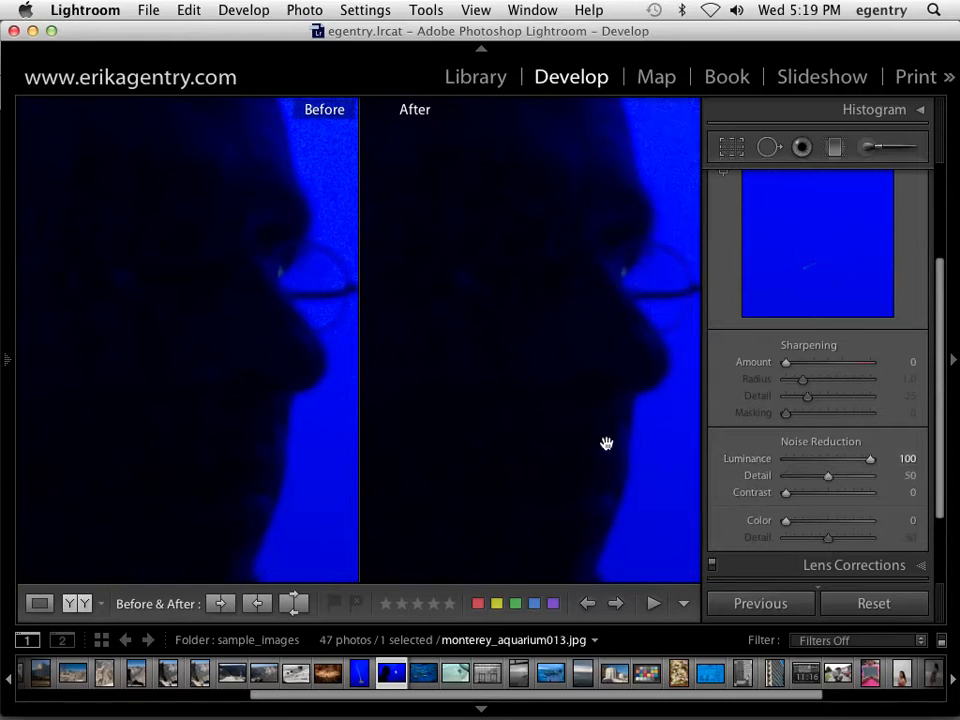
pyautogui.moveTo(563, 252); pyautogui.dragTo(591, 454)
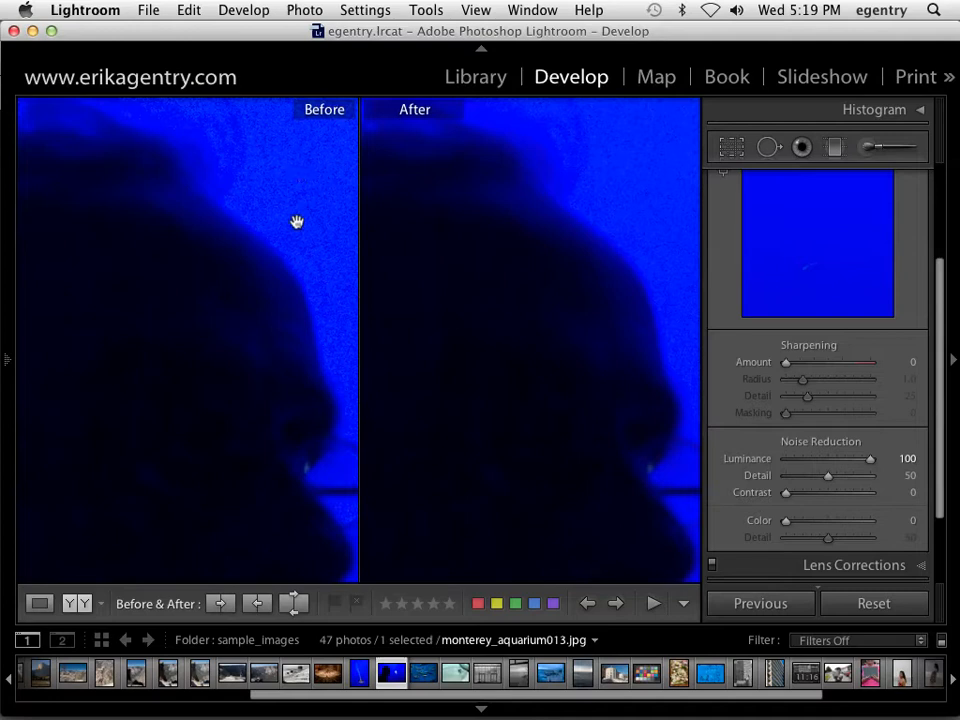
pyautogui.moveTo(662, 388); pyautogui.dragTo(626, 251)
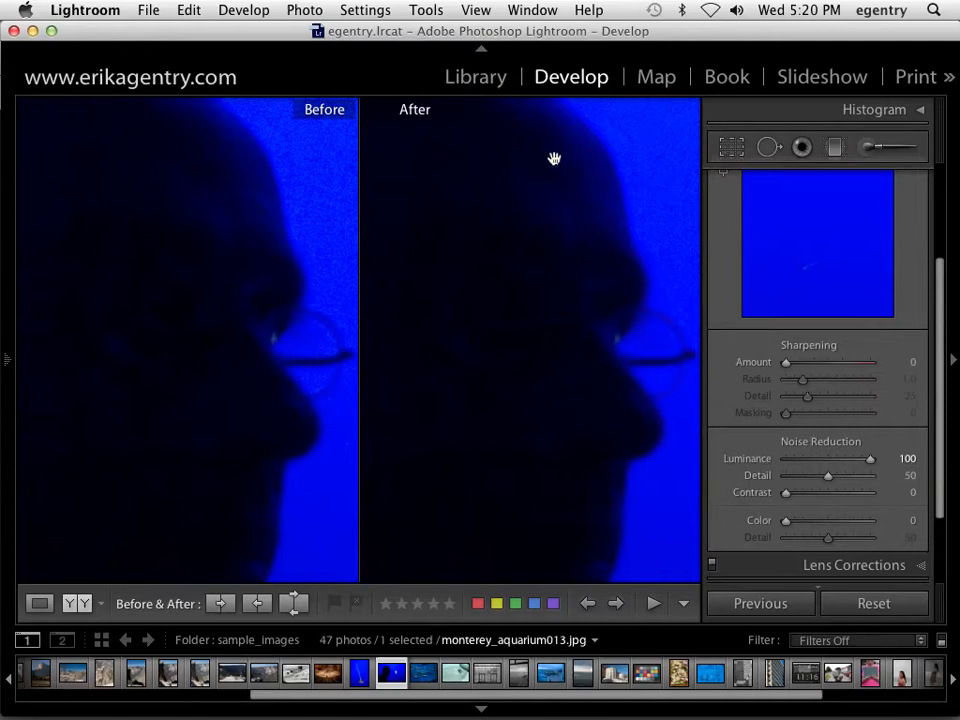
# Step: Set Luminance noise reduction to 72 and its Detail to 68, checking the blue background around the head
pyautogui.moveTo(870, 458); pyautogui.dragTo(840, 465)
pyautogui.moveTo(609, 187); pyautogui.dragTo(604, 294)
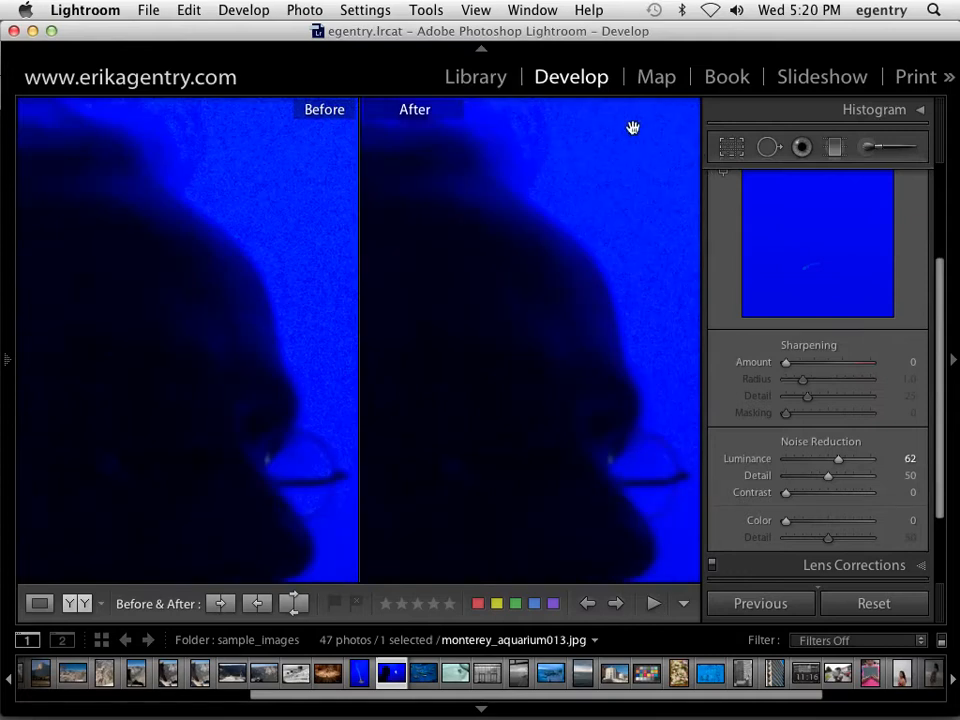
pyautogui.moveTo(838, 459); pyautogui.dragTo(843, 486)
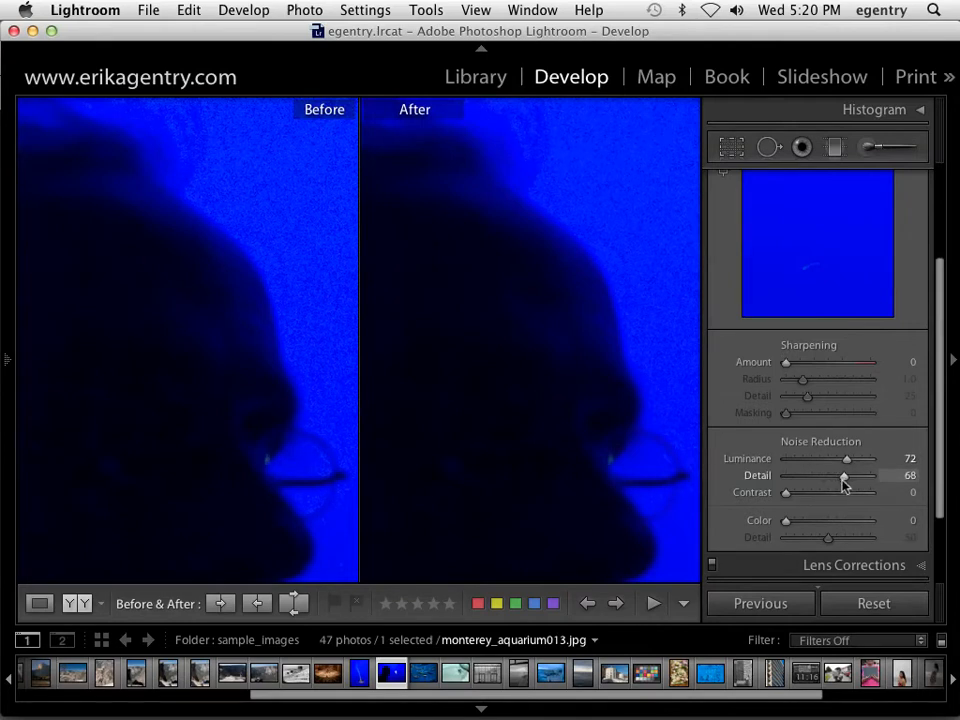
# Step: Display monterey_aquarium018.jpg whole as a single photo and update its process version
pyautogui.click(512, 678)
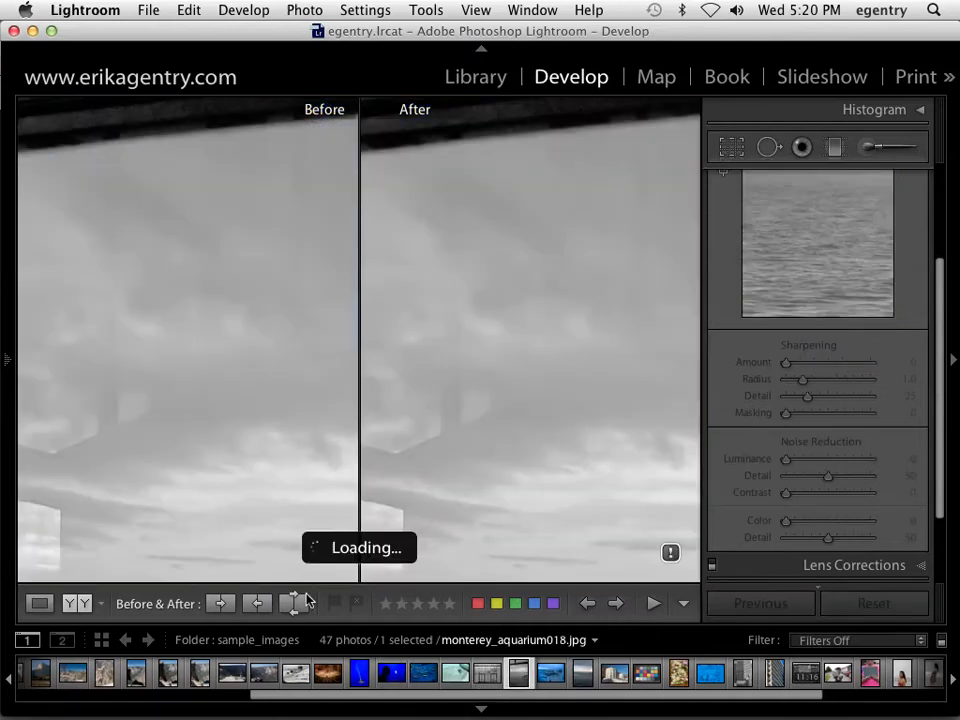
pyautogui.click(40, 603)
pyautogui.click(477, 426)
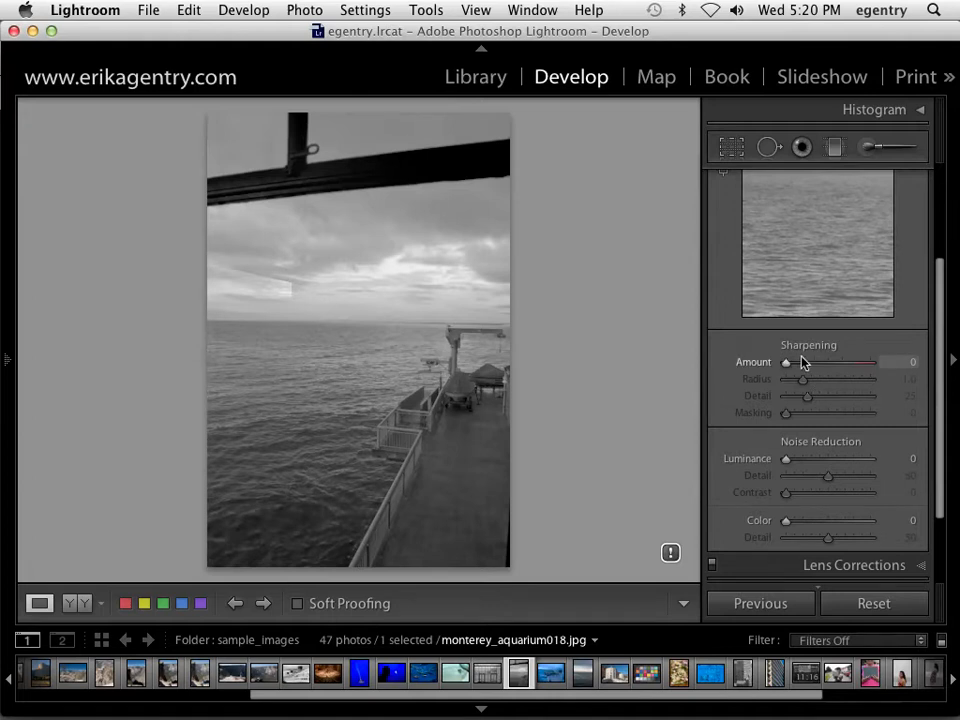
pyautogui.moveTo(799, 189); pyautogui.dragTo(799, 314)
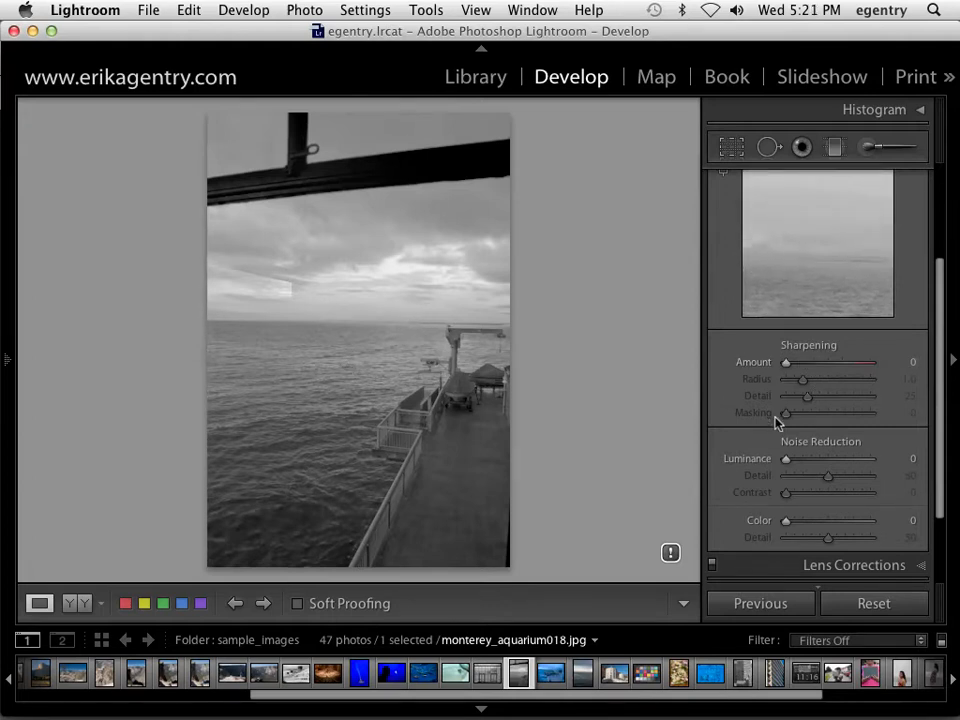
pyautogui.click(669, 553)
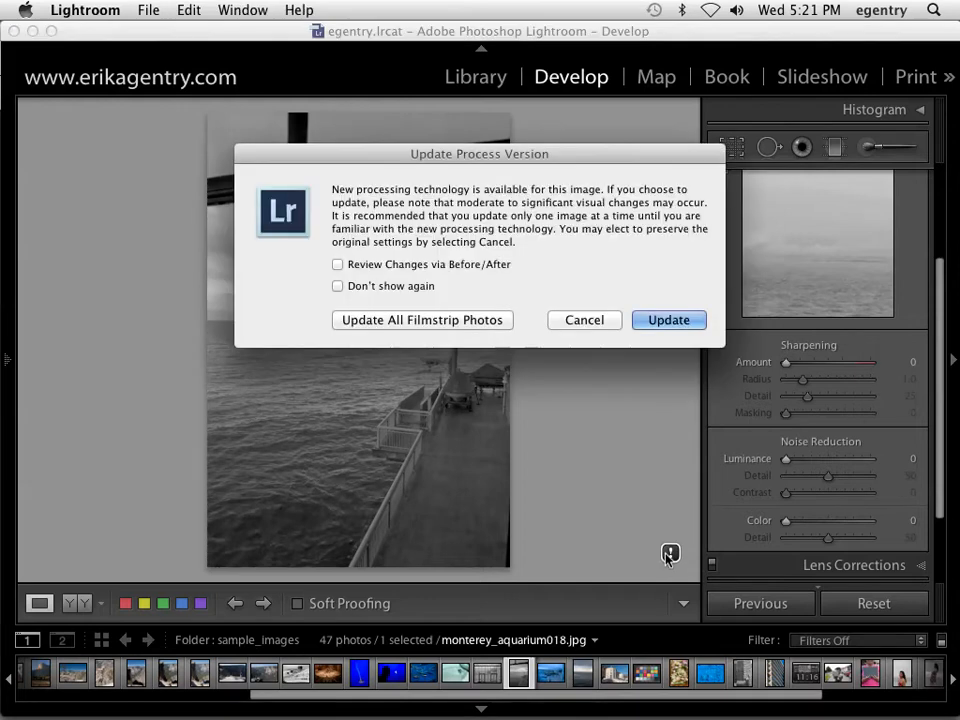
pyautogui.click(612, 320)
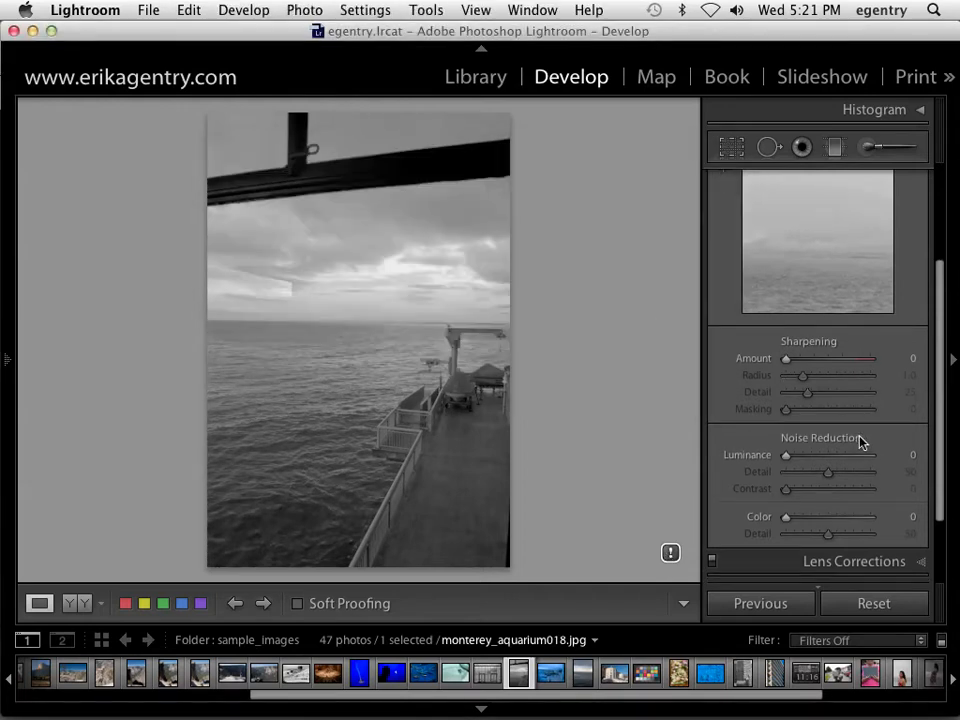
# Step: Add grain with an Amount of 57 to the photo while viewing the crane and horizon at 1:1
pyautogui.scroll(-3, 865, 559)
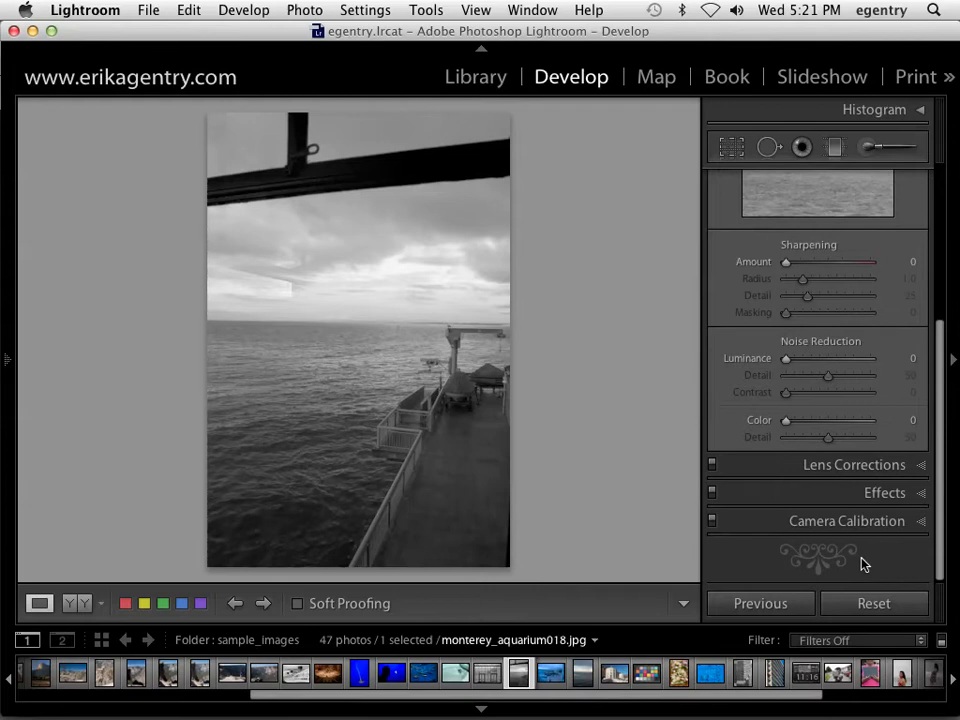
pyautogui.click(879, 492)
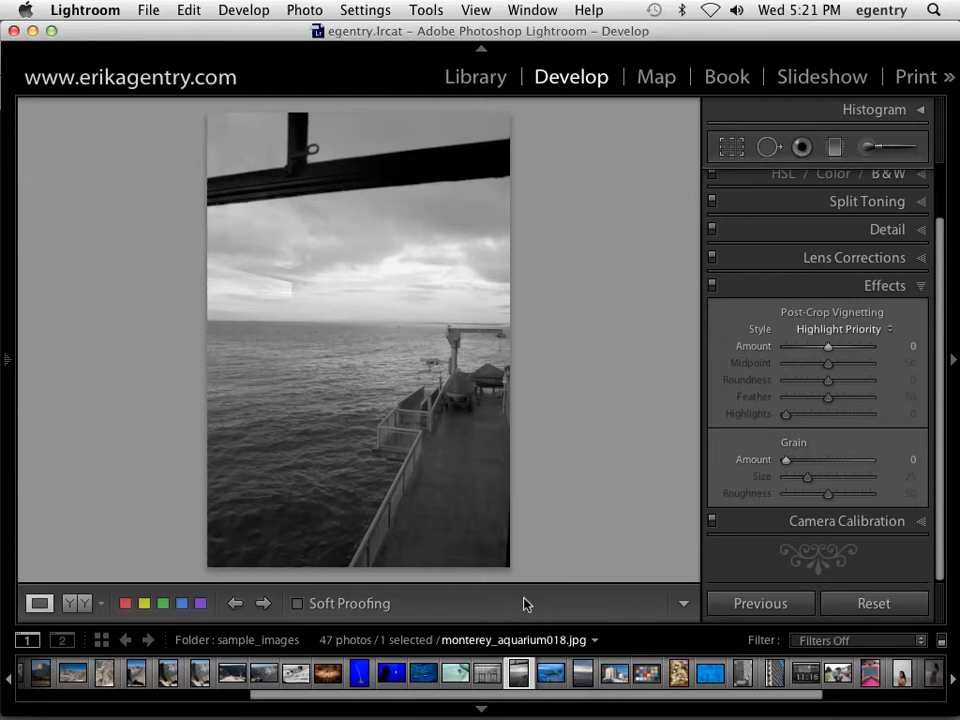
pyautogui.click(396, 306)
pyautogui.moveTo(566, 495); pyautogui.dragTo(260, 307)
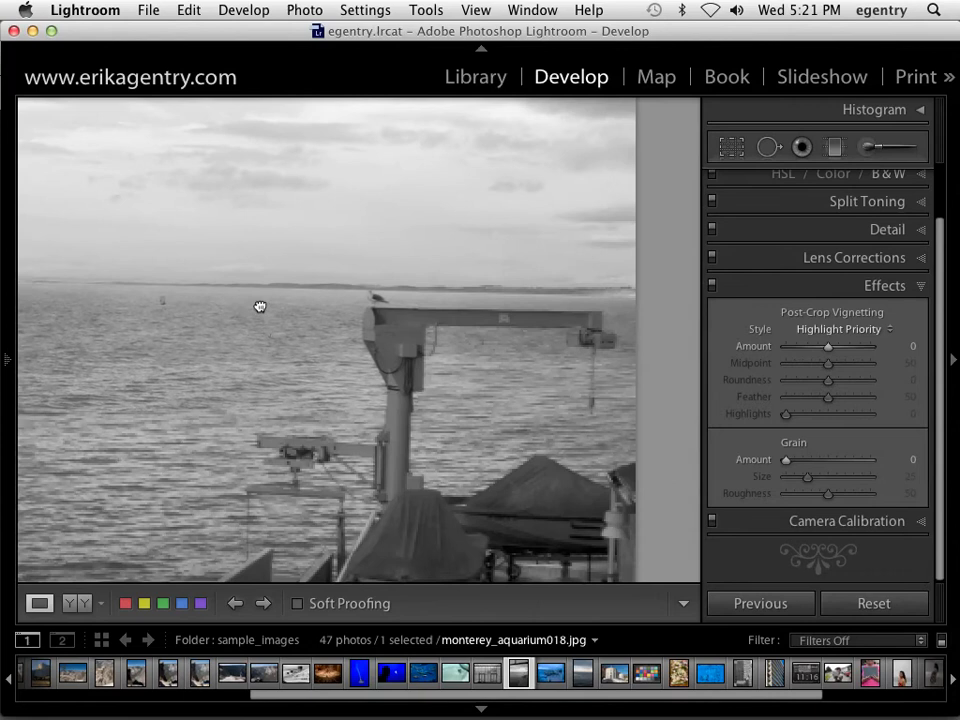
pyautogui.moveTo(786, 459); pyautogui.dragTo(836, 464)
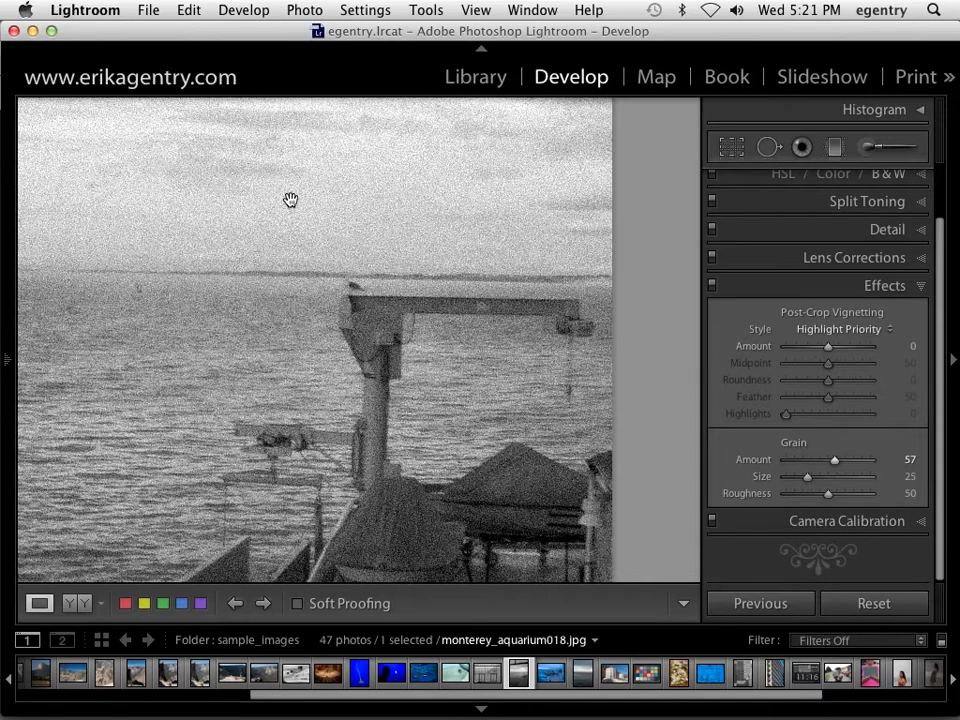
# Step: Refine the grain to Amount 27, Size 10 and Roughness 10, judging it on the sky and sea
pyautogui.moveTo(95, 215); pyautogui.dragTo(262, 221)
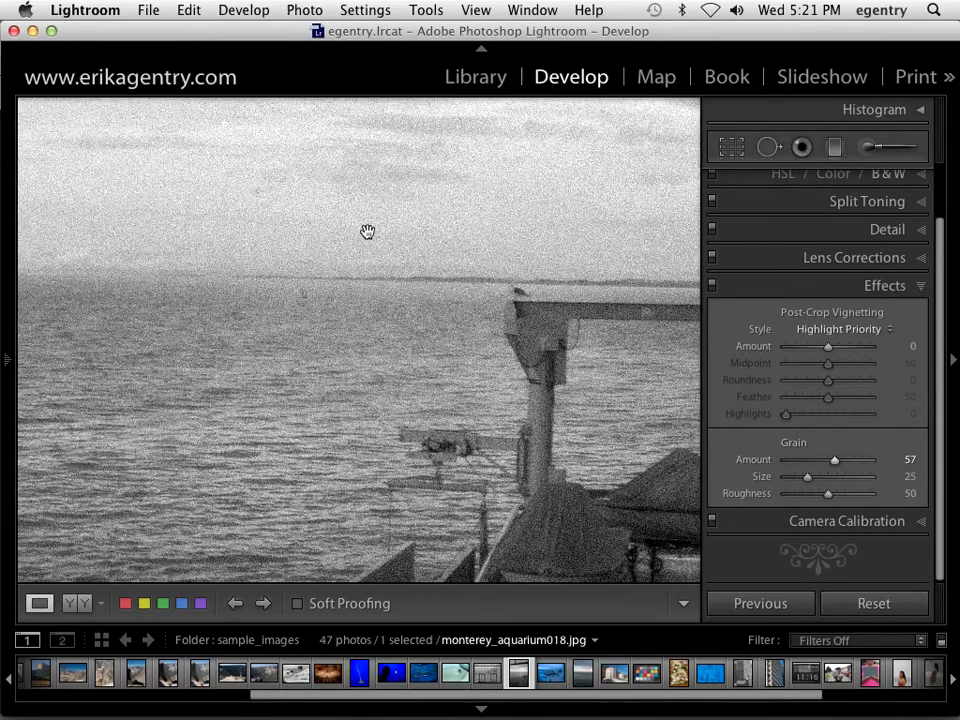
pyautogui.moveTo(808, 479)
pyautogui.mouseDown()
pyautogui.moveTo(784, 483)
pyautogui.moveTo(801, 499)
pyautogui.moveTo(870, 505)
pyautogui.moveTo(791, 512)
pyautogui.moveTo(825, 478)
pyautogui.moveTo(868, 484)
pyautogui.moveTo(795, 483)
pyautogui.moveTo(810, 459)
pyautogui.moveTo(793, 461)
pyautogui.moveTo(805, 463)
pyautogui.mouseUp()
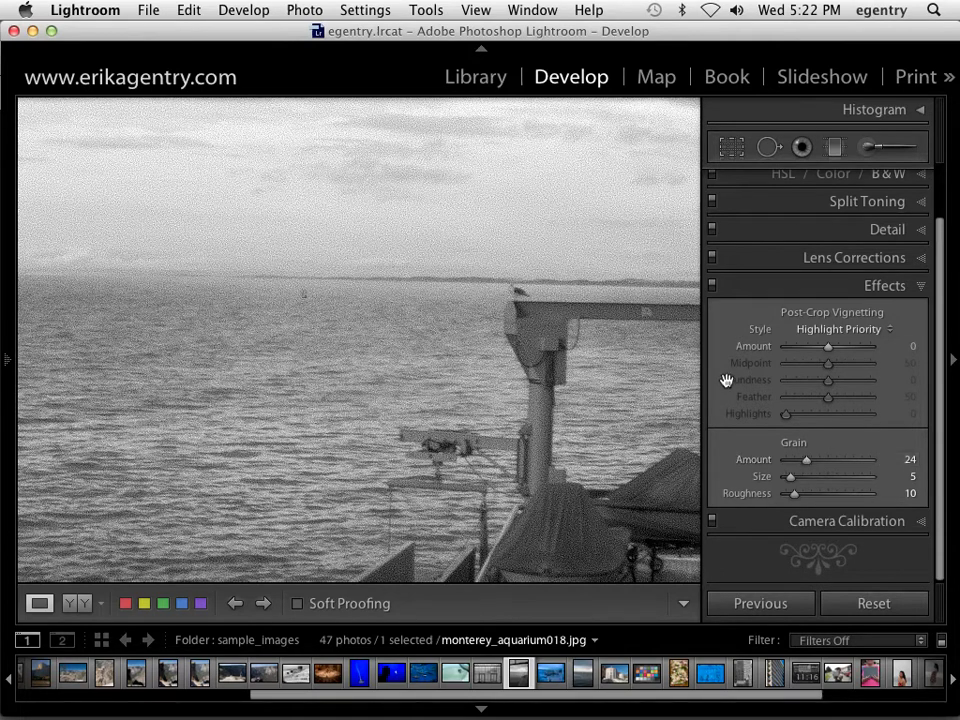
pyautogui.moveTo(810, 458); pyautogui.dragTo(794, 477)
# Step: Review the Detail and Lens Corrections settings, fit the whole photo in view, and return to the Effects settings
pyautogui.click(890, 231)
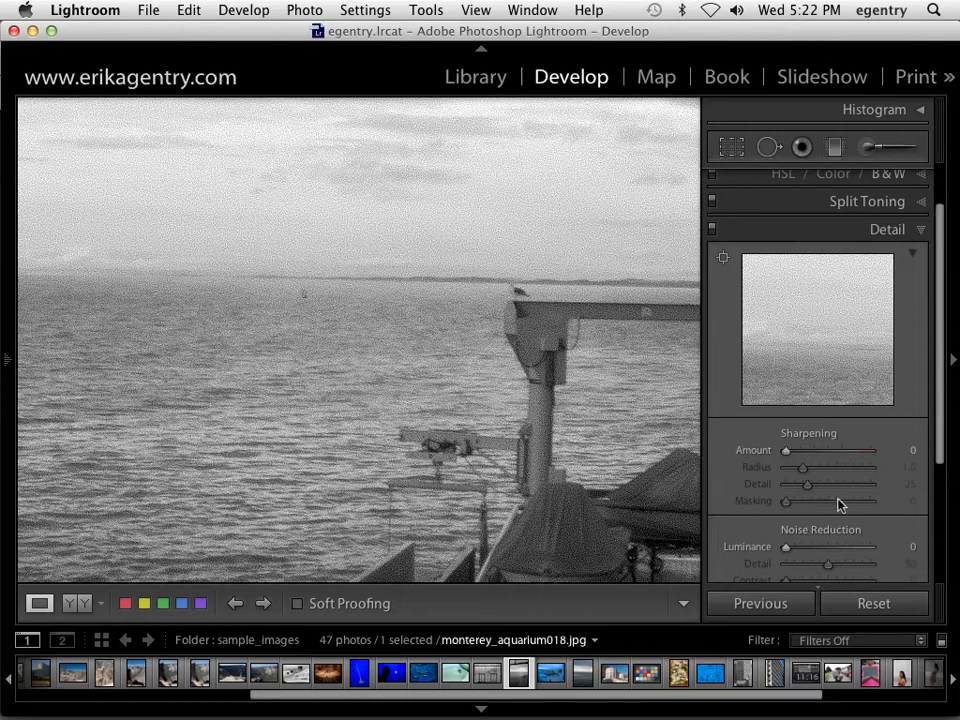
pyautogui.scroll(-3, 838, 505)
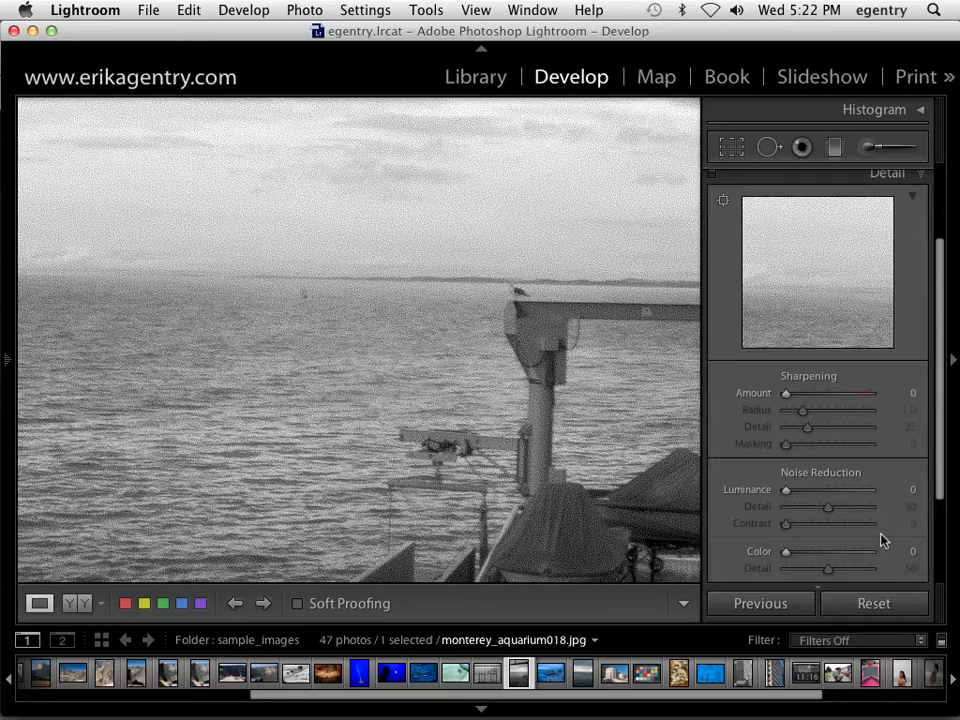
pyautogui.click(923, 182)
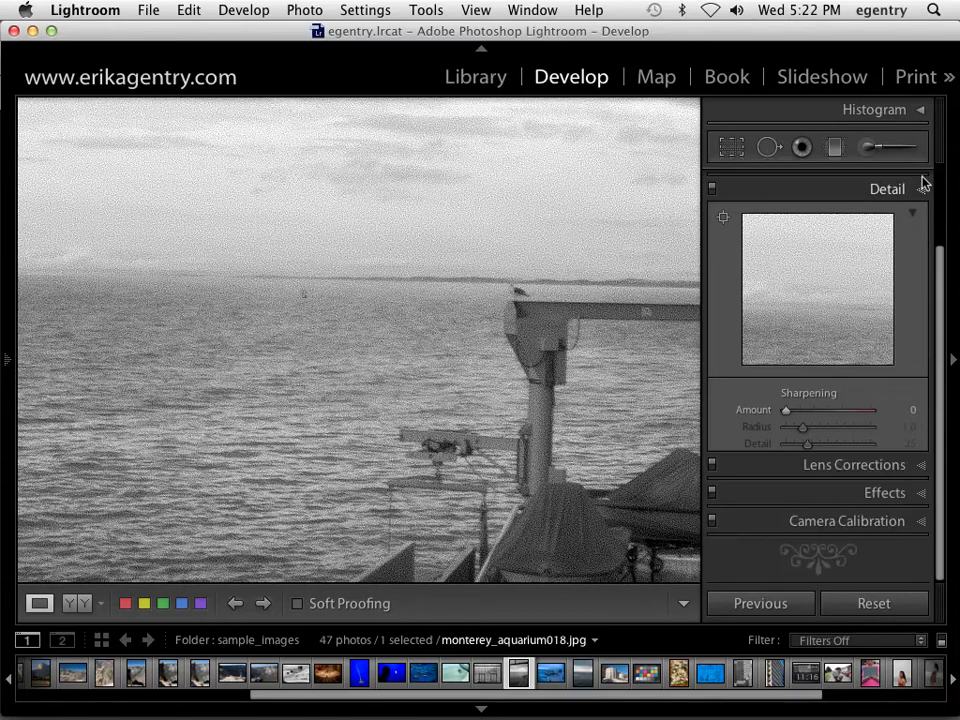
pyautogui.click(850, 318)
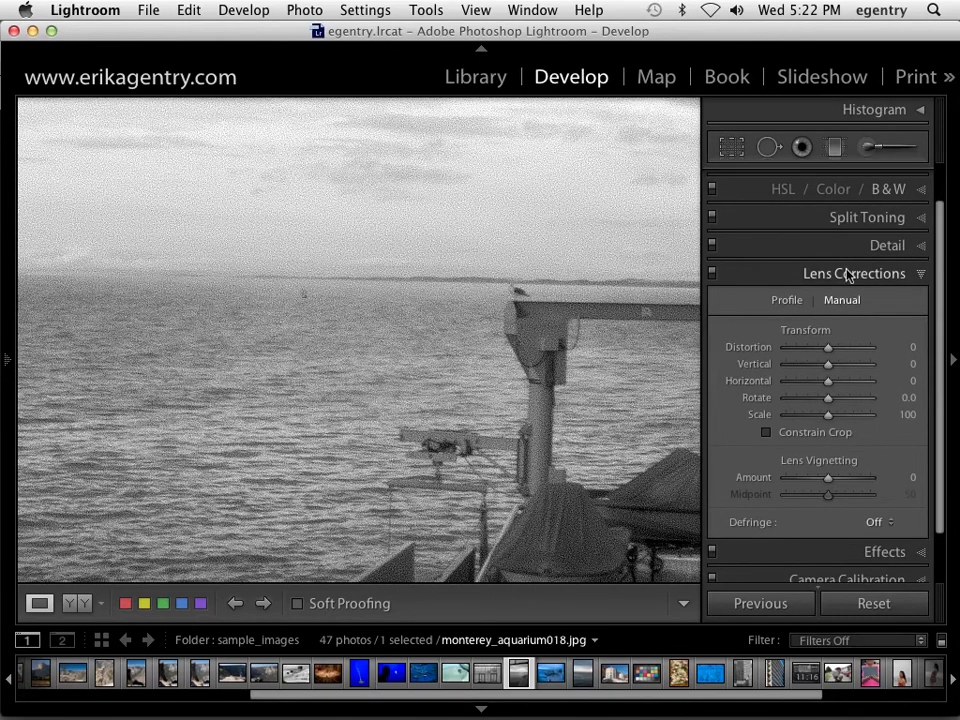
pyautogui.click(576, 410)
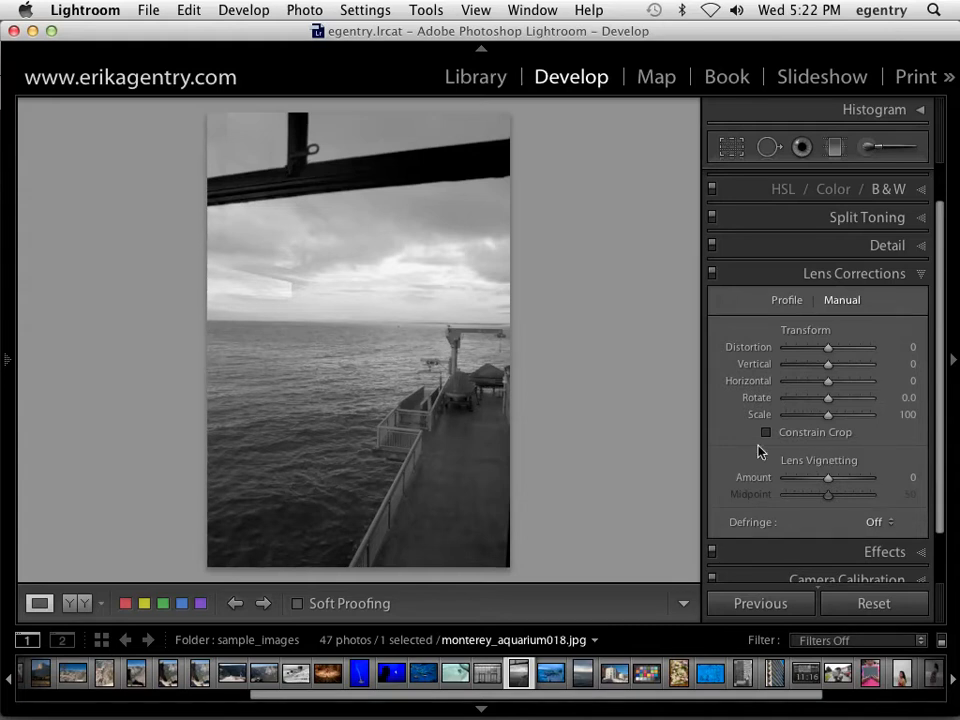
pyautogui.click(917, 274)
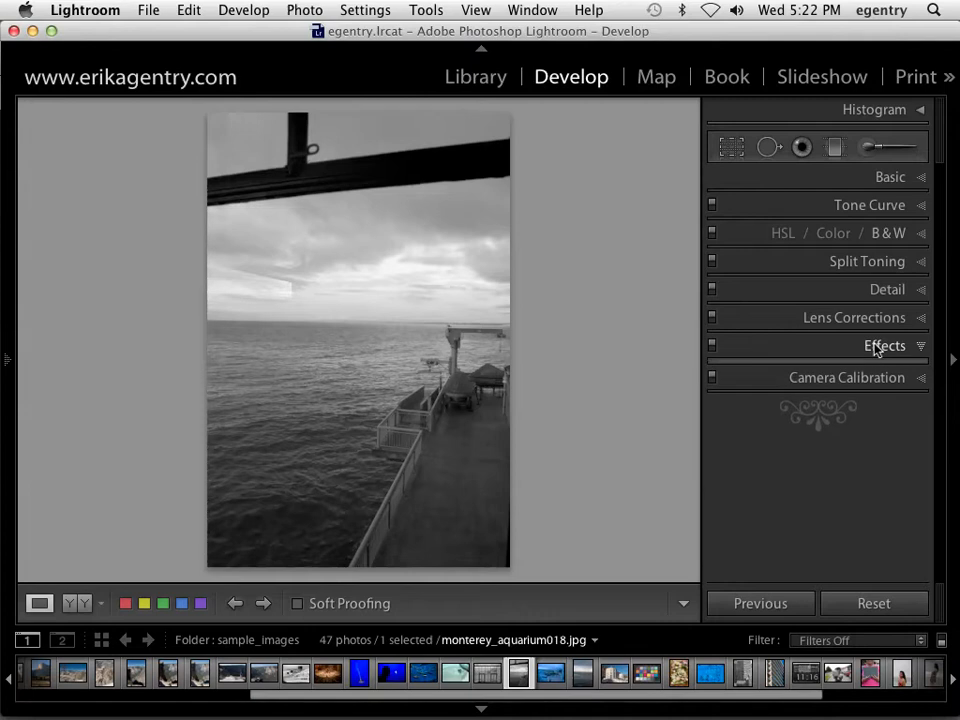
pyautogui.click(880, 345)
pyautogui.scroll(-2, 880, 473)
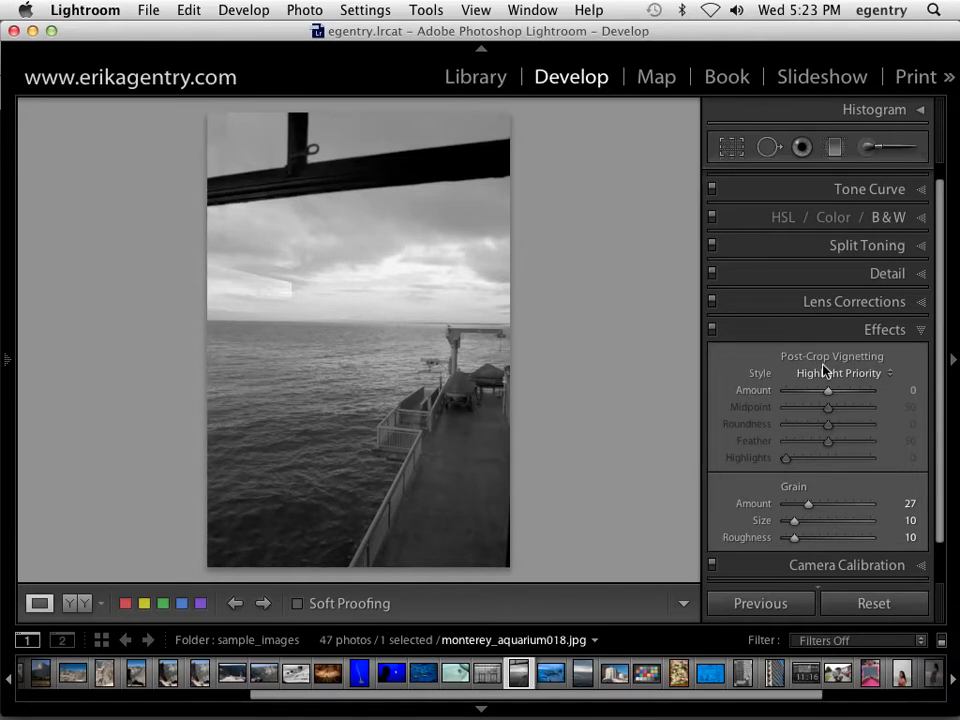
# Step: Try a light post-crop vignette with the Amount at +39 in Highlight Priority style
pyautogui.moveTo(821, 391)
pyautogui.mouseDown()
pyautogui.moveTo(789, 398)
pyautogui.moveTo(864, 397)
pyautogui.moveTo(825, 397)
pyautogui.mouseUp()
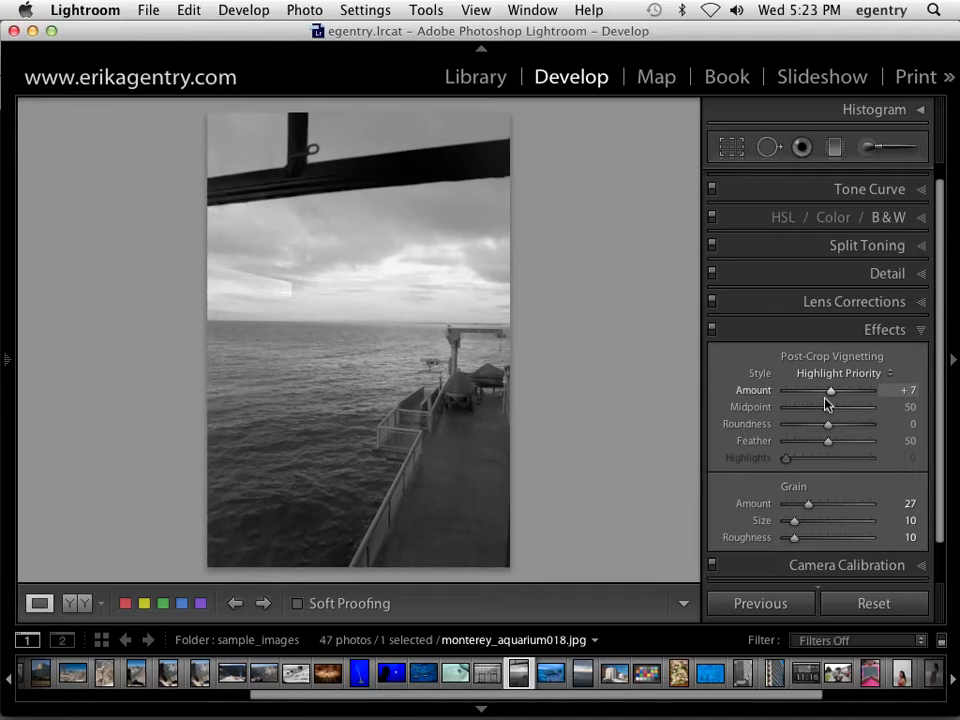
pyautogui.doubleClick(831, 393)
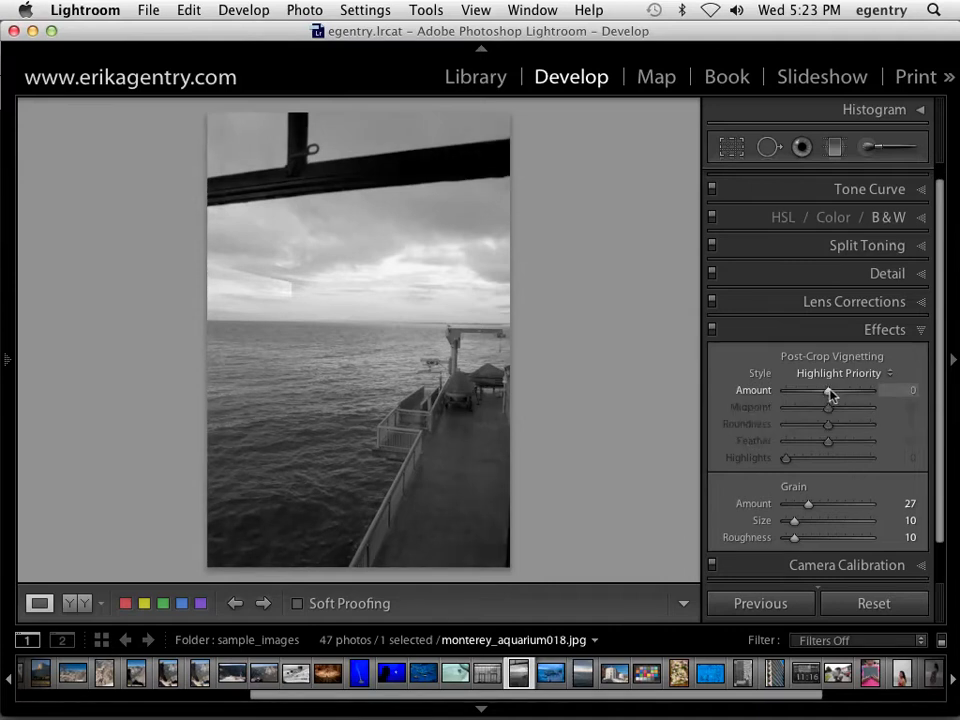
pyautogui.moveTo(831, 393); pyautogui.dragTo(845, 394)
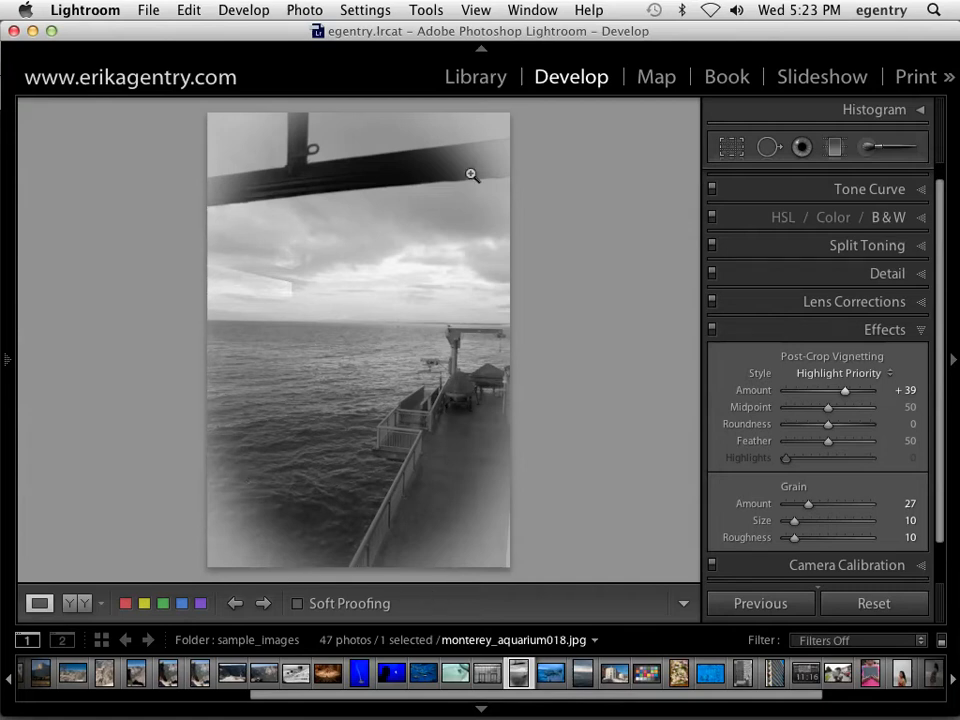
# Step: Apply a dark post-crop vignette with Amount -58, Midpoint 20, Roundness -63, Feather 90 and Highlights 32
pyautogui.moveTo(848, 391); pyautogui.dragTo(776, 428)
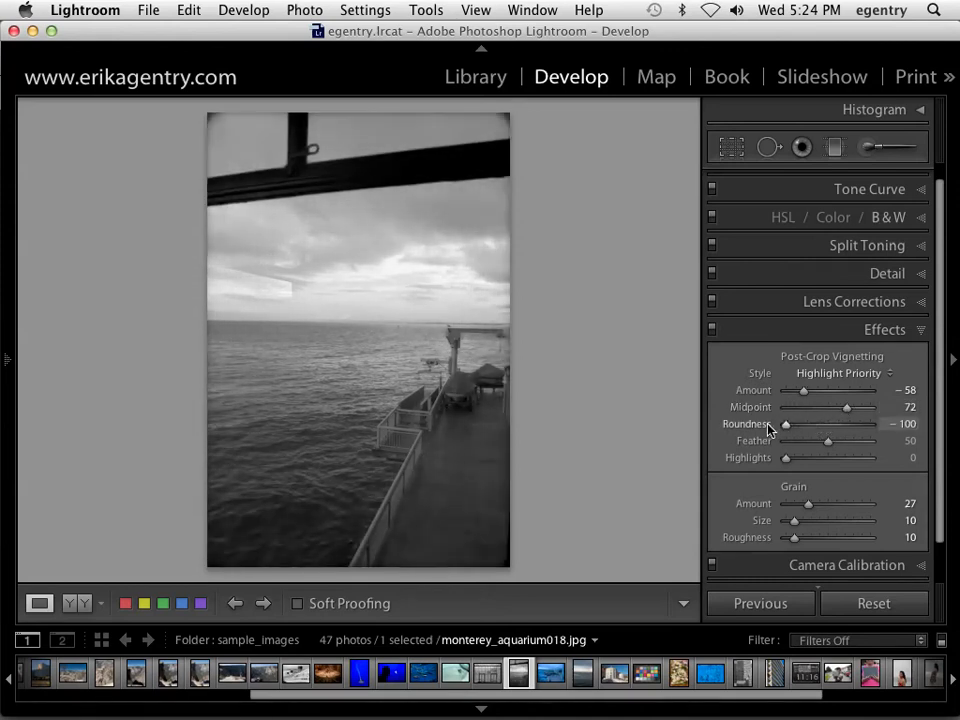
pyautogui.moveTo(846, 408); pyautogui.dragTo(799, 413)
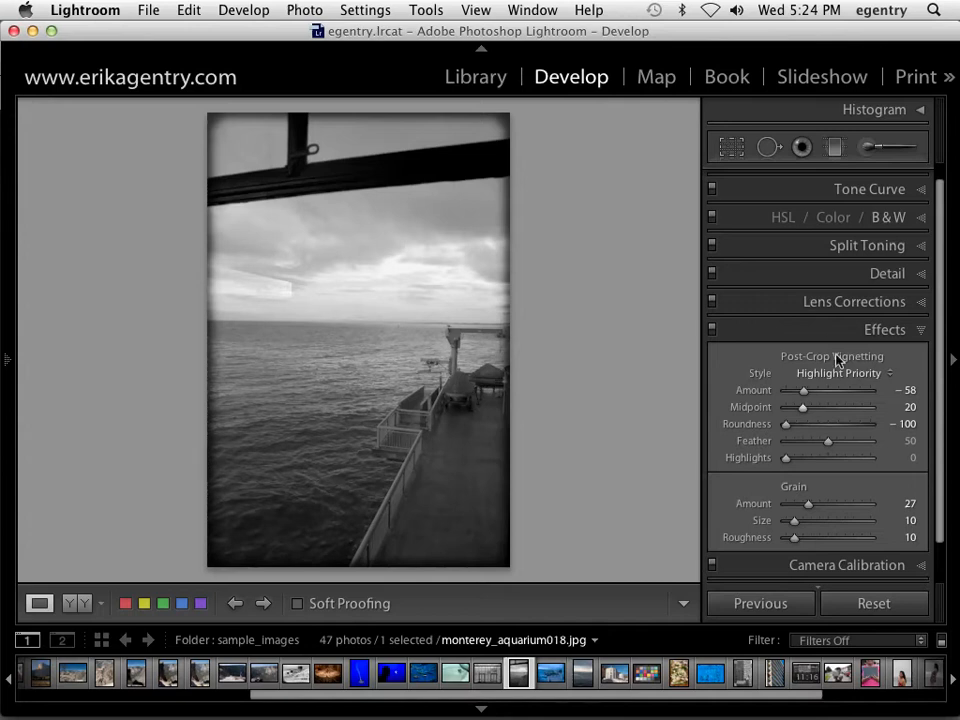
pyautogui.moveTo(784, 427); pyautogui.dragTo(868, 458)
pyautogui.moveTo(788, 462); pyautogui.dragTo(814, 459)
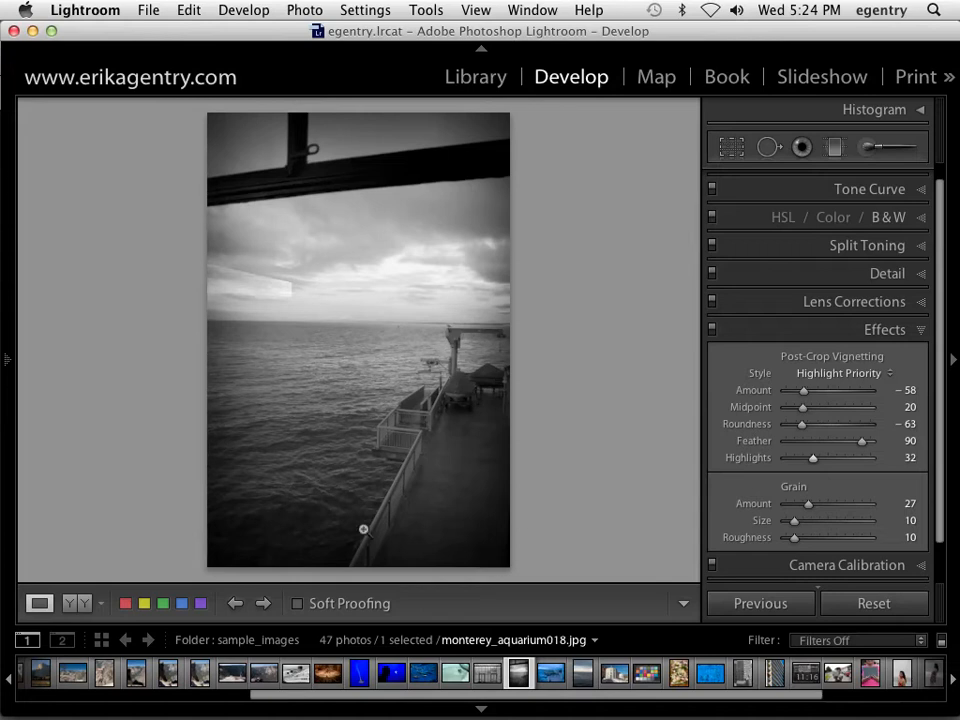
# Step: Raise the vignette's Highlights to 45 and check the sky and sea up close
pyautogui.moveTo(816, 461)
pyautogui.mouseDown()
pyautogui.moveTo(838, 466)
pyautogui.moveTo(822, 465)
pyautogui.mouseUp()
pyautogui.click(360, 343)
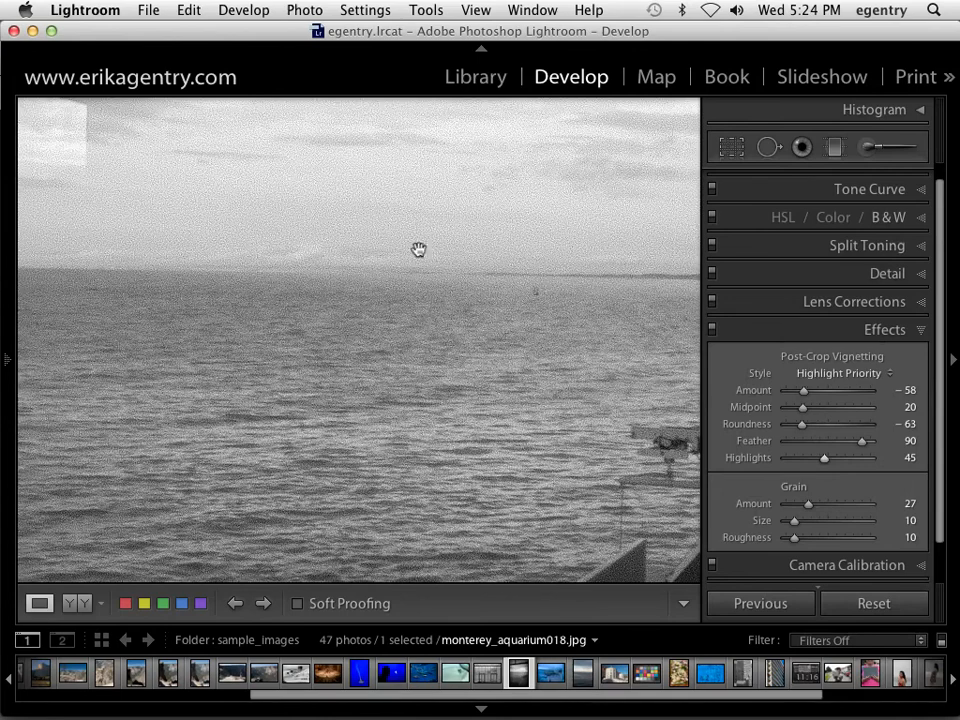
pyautogui.click(426, 290)
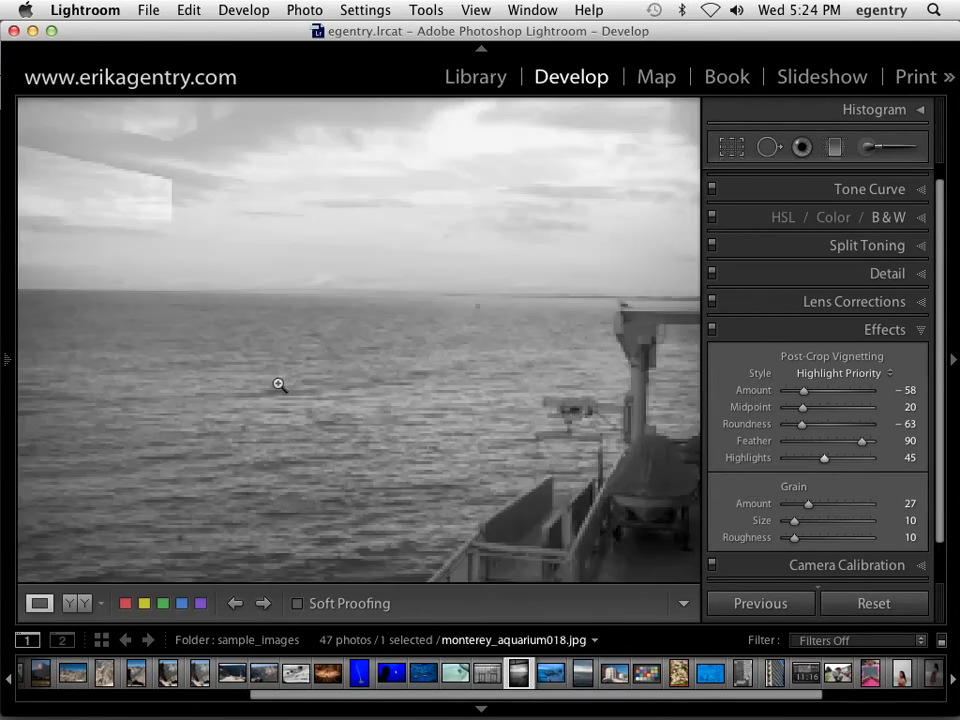
pyautogui.click(383, 349)
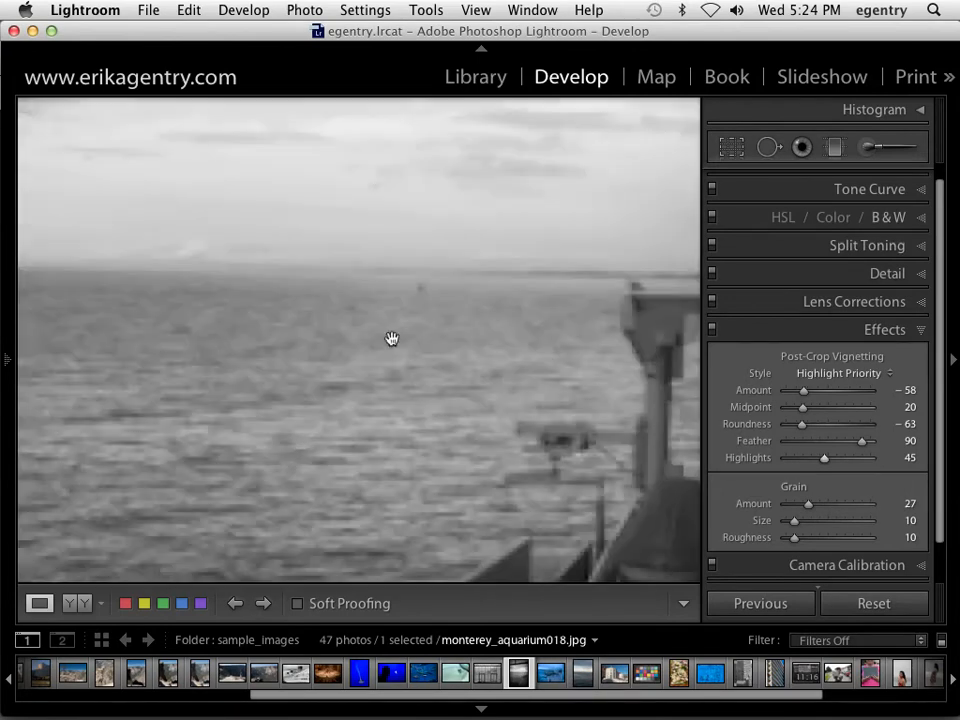
# Step: Bring up the Detail settings, open _MG_1282.dng and compare before and after side by side, zoomed in on the parsley leaf
pyautogui.click(897, 273)
pyautogui.scroll(-1, 818, 416)
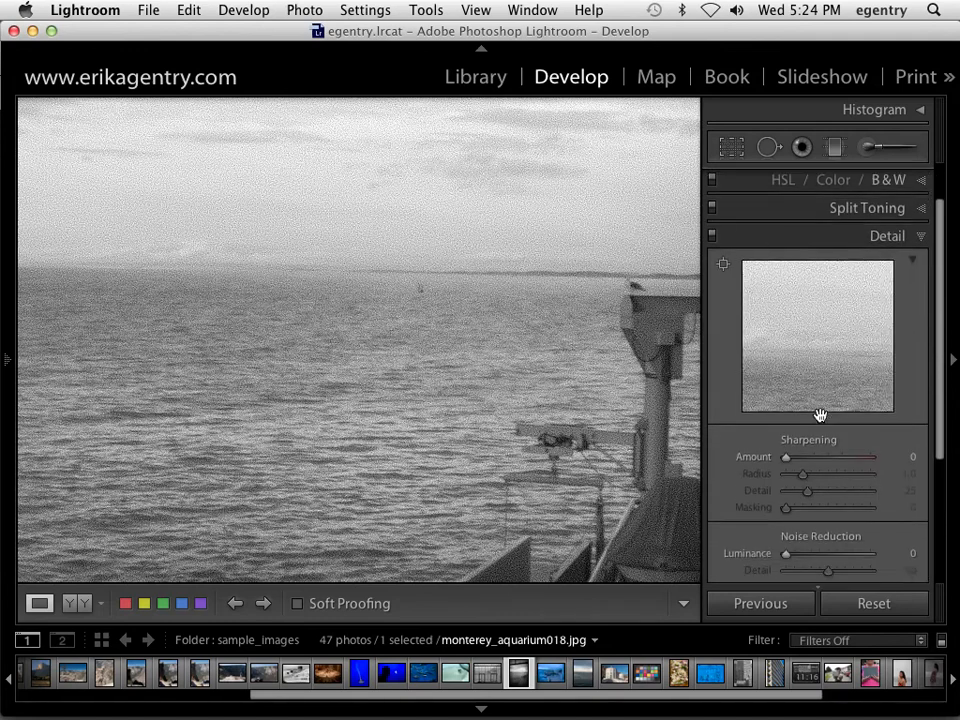
pyautogui.scroll(-2, 820, 416)
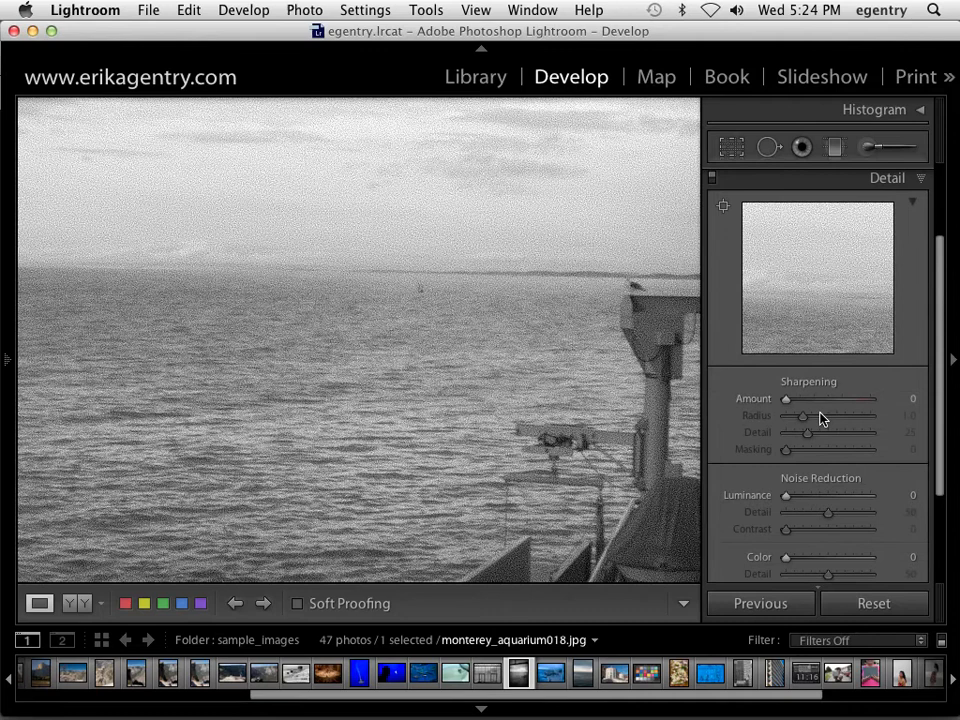
pyautogui.scroll(-2, 820, 416)
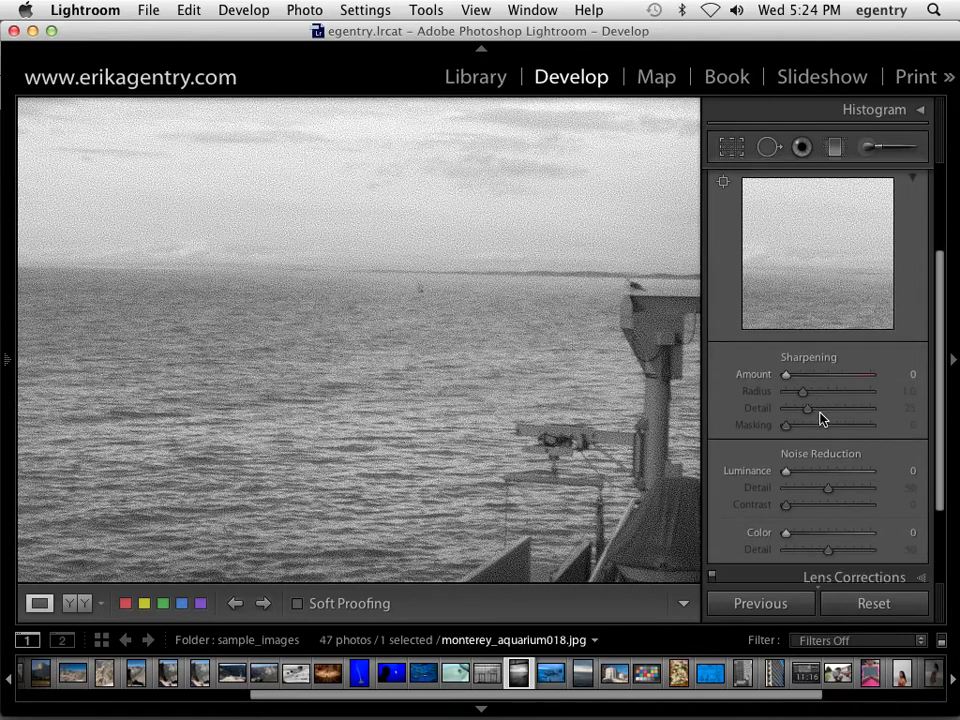
pyautogui.click(776, 673)
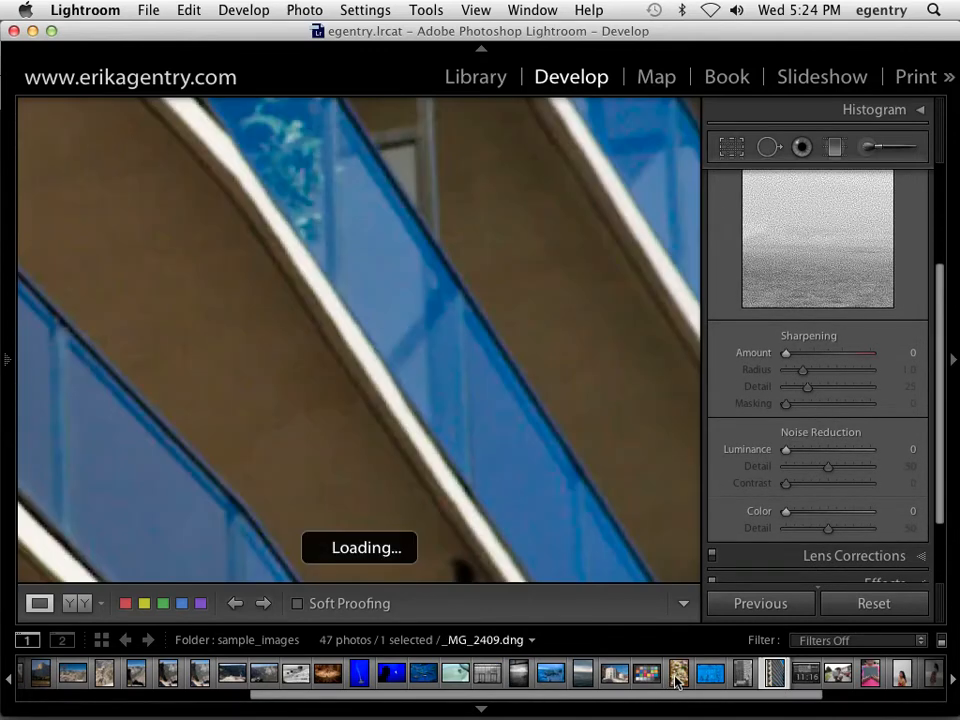
pyautogui.click(679, 673)
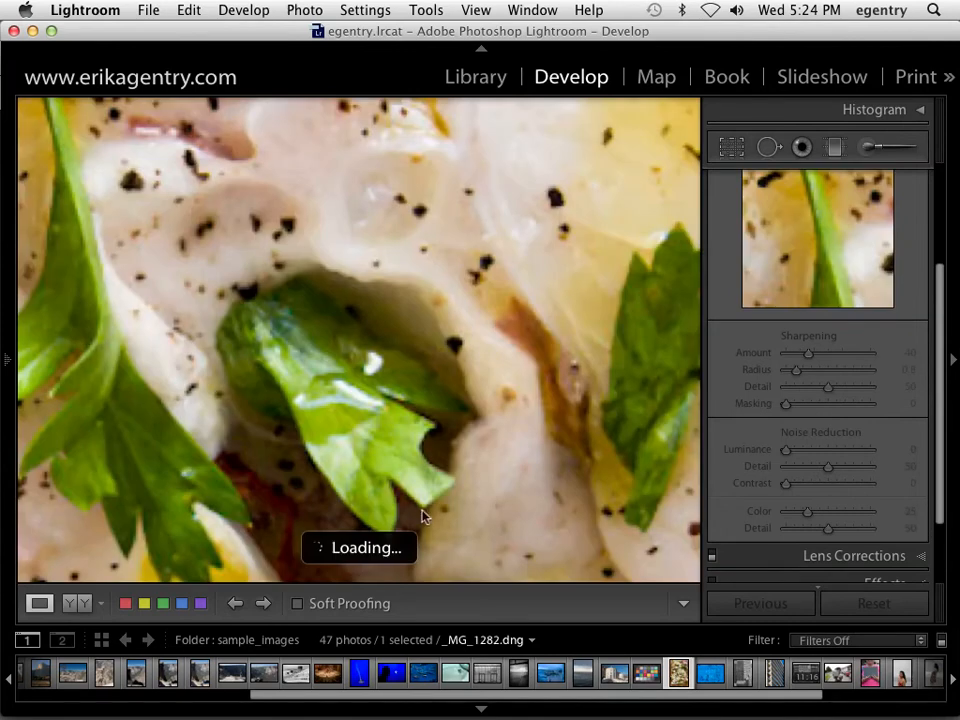
pyautogui.moveTo(221, 300); pyautogui.dragTo(486, 409)
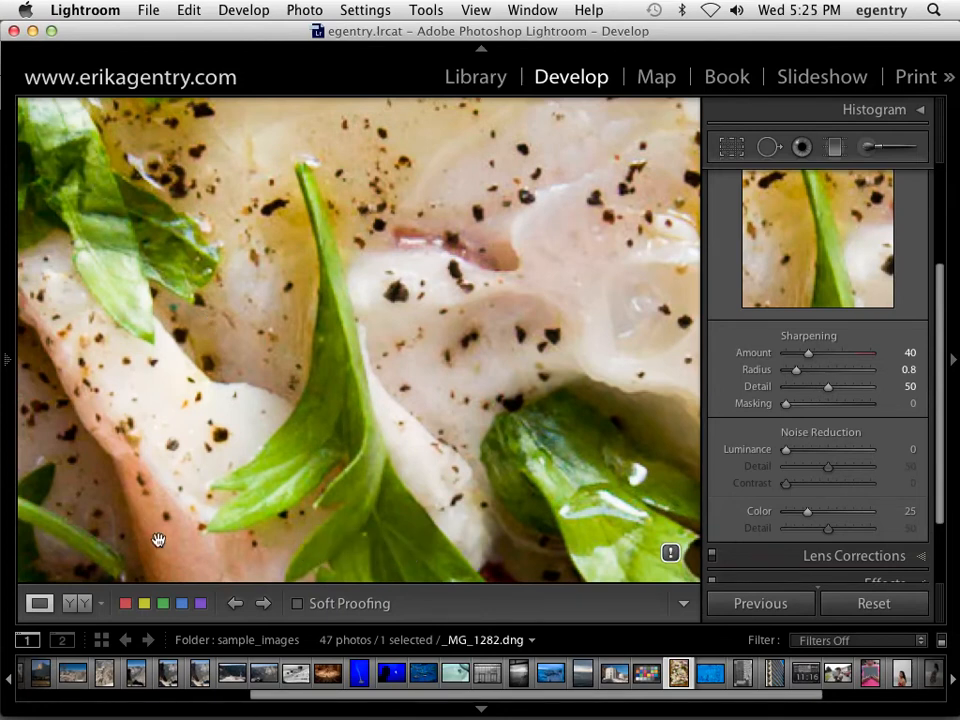
pyautogui.click(84, 606)
pyautogui.moveTo(467, 272); pyautogui.dragTo(591, 300)
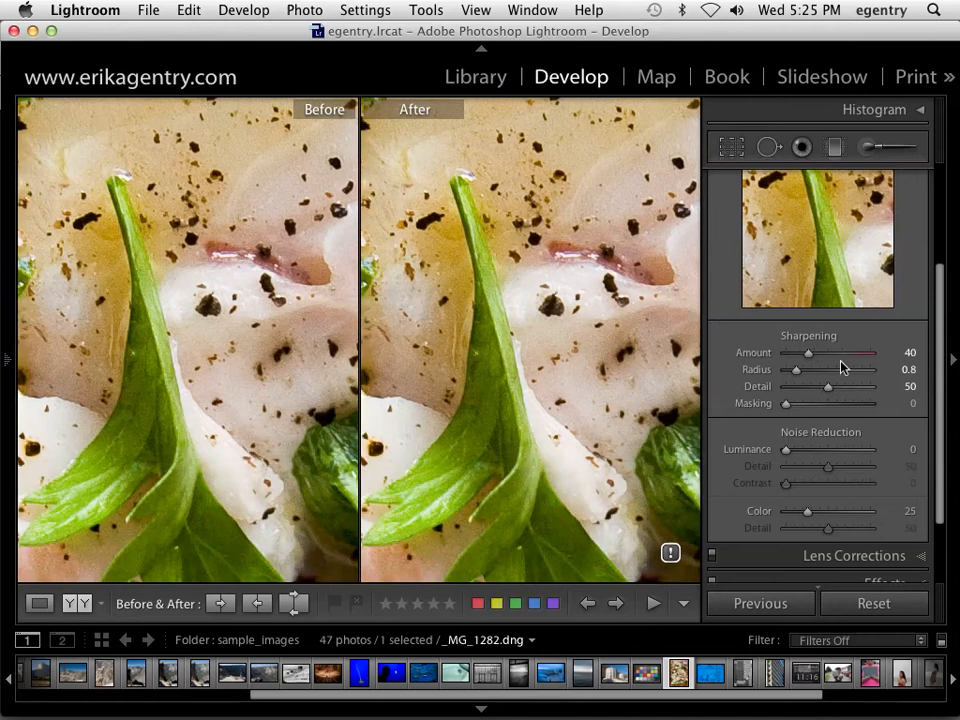
# Step: Try Sharpening Amounts of 150, 78 and 0, comparing the parsley leaf before and after
pyautogui.moveTo(814, 358); pyautogui.dragTo(879, 360)
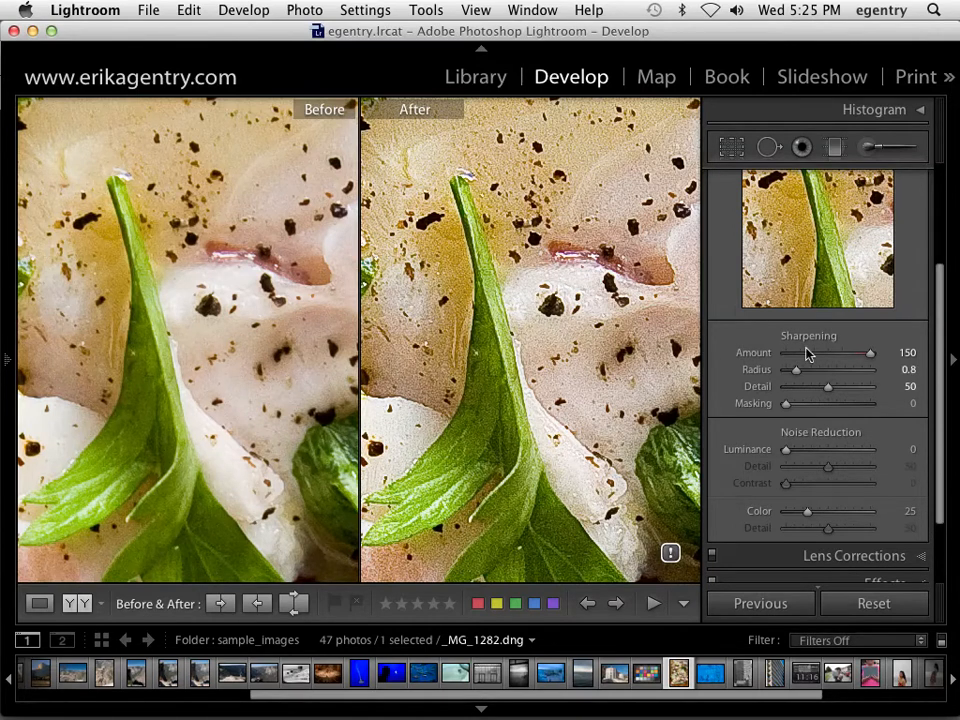
pyautogui.moveTo(868, 352); pyautogui.dragTo(827, 357)
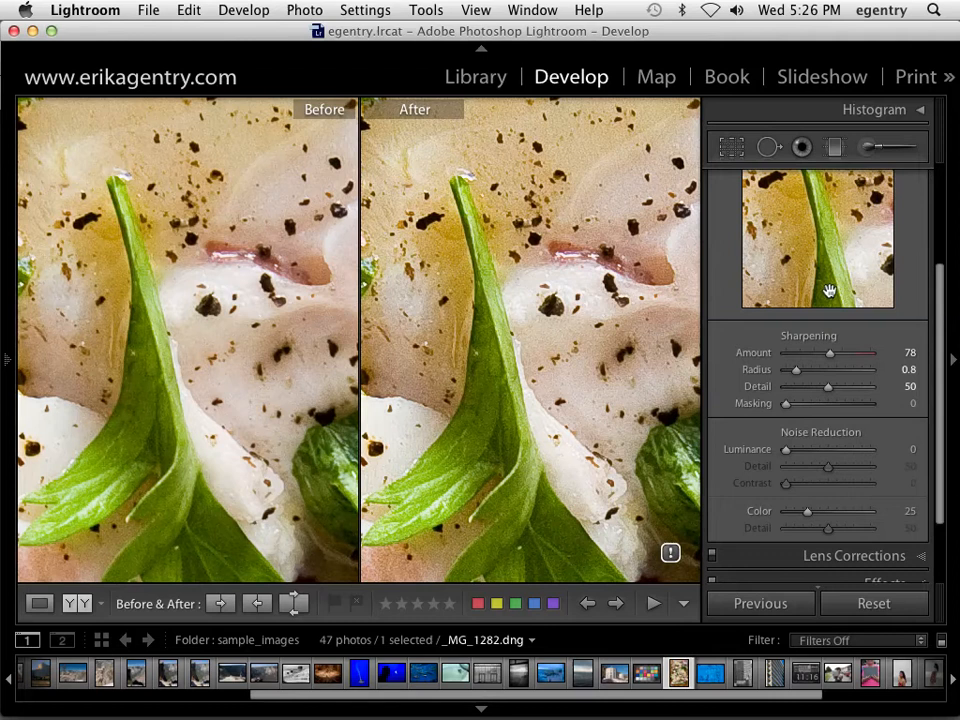
pyautogui.moveTo(820, 360); pyautogui.dragTo(750, 364)
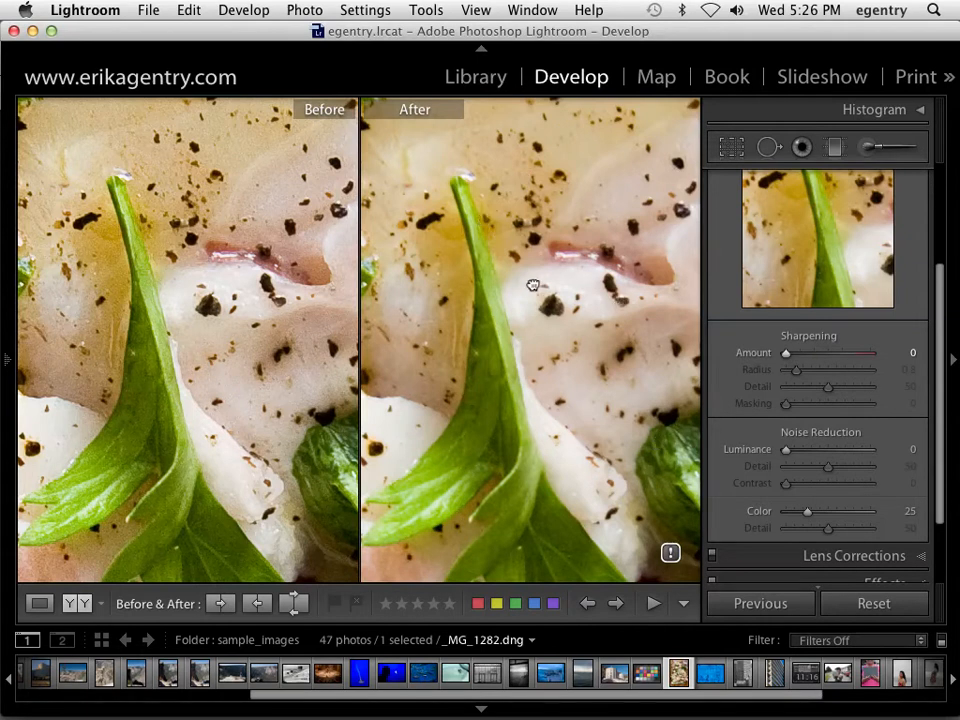
pyautogui.moveTo(534, 285); pyautogui.dragTo(611, 302)
pyautogui.moveTo(551, 390); pyautogui.dragTo(555, 313)
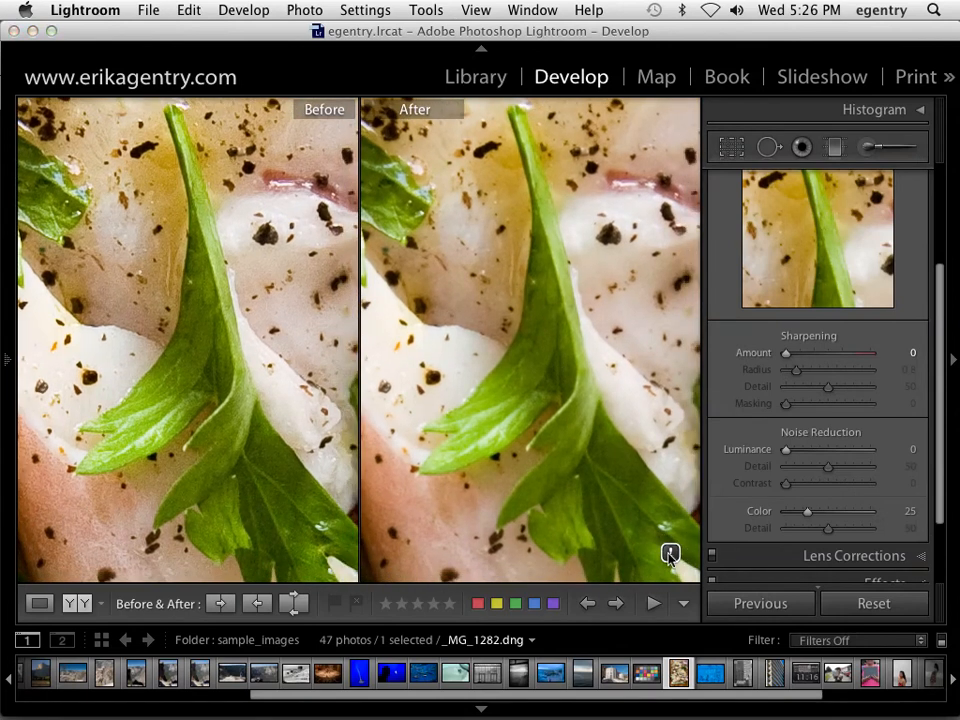
# Step: Update the photo to the current process version and recheck the parsley leaf
pyautogui.click(670, 552)
pyautogui.click(662, 320)
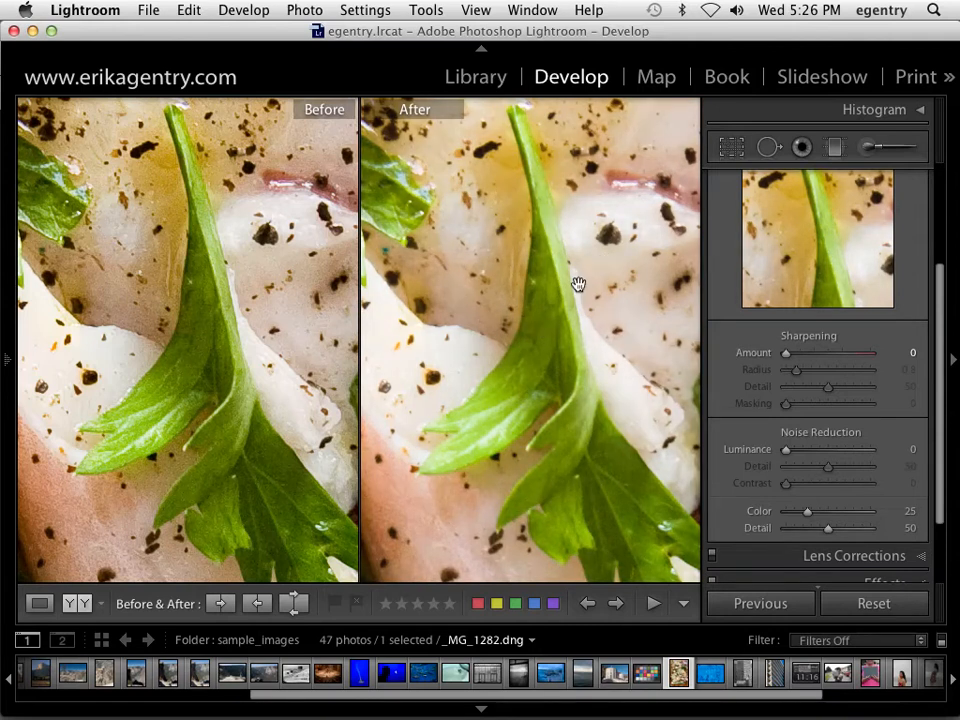
pyautogui.moveTo(514, 336); pyautogui.dragTo(598, 193)
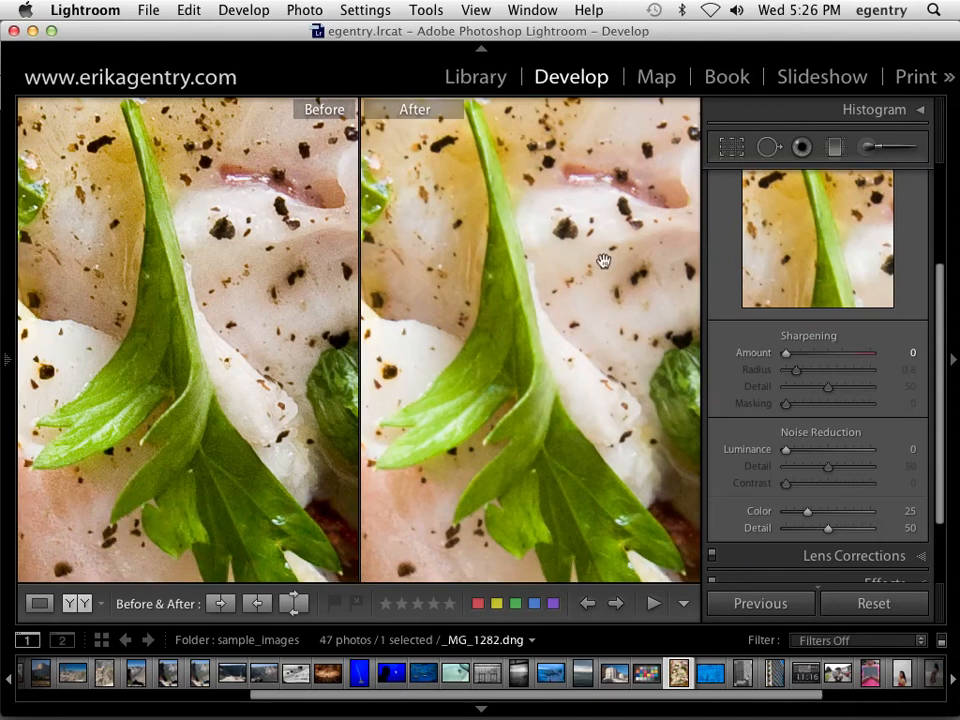
# Step: Try Sharpening Amounts of 43 and 150 with the Radius at 3.0, 0.6 and 0.8
pyautogui.moveTo(788, 355); pyautogui.dragTo(812, 364)
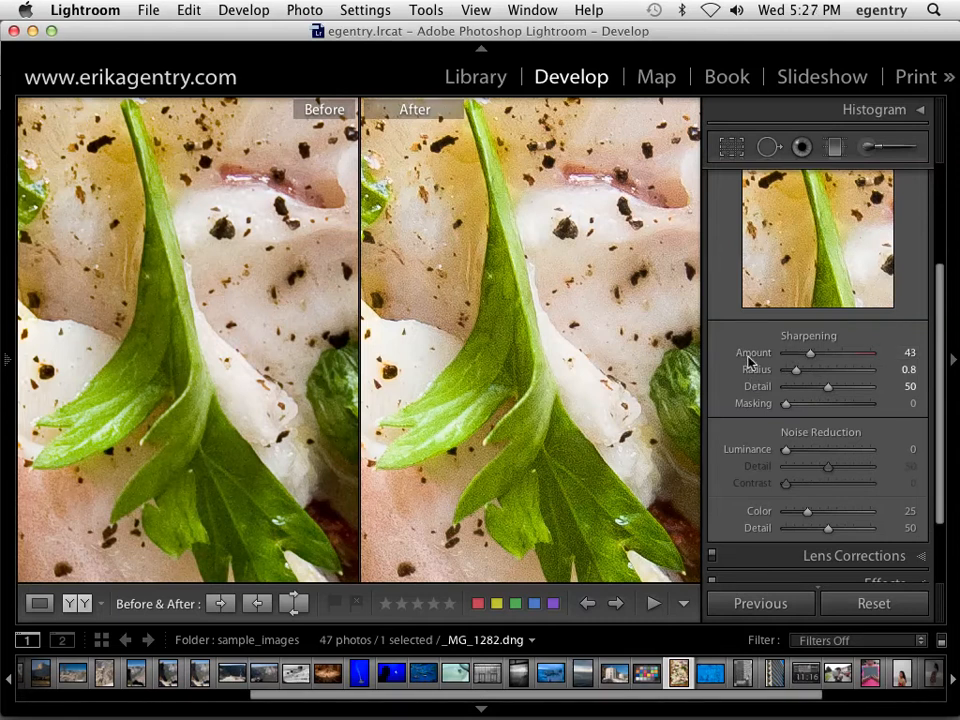
pyautogui.moveTo(797, 370); pyautogui.dragTo(876, 373)
pyautogui.moveTo(810, 353); pyautogui.dragTo(912, 357)
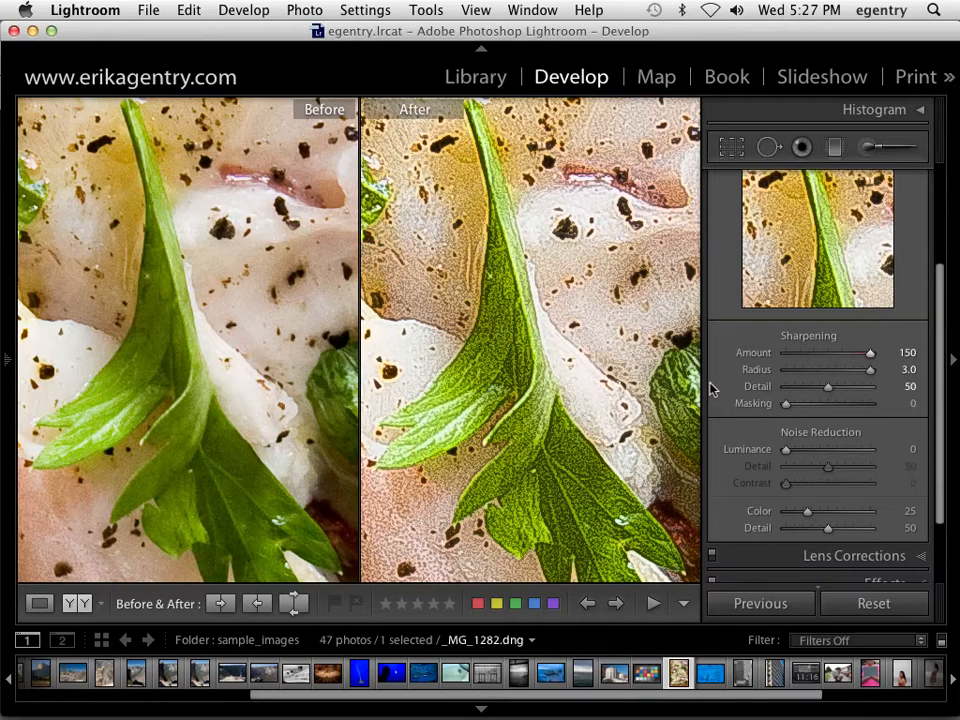
pyautogui.moveTo(870, 370); pyautogui.dragTo(790, 381)
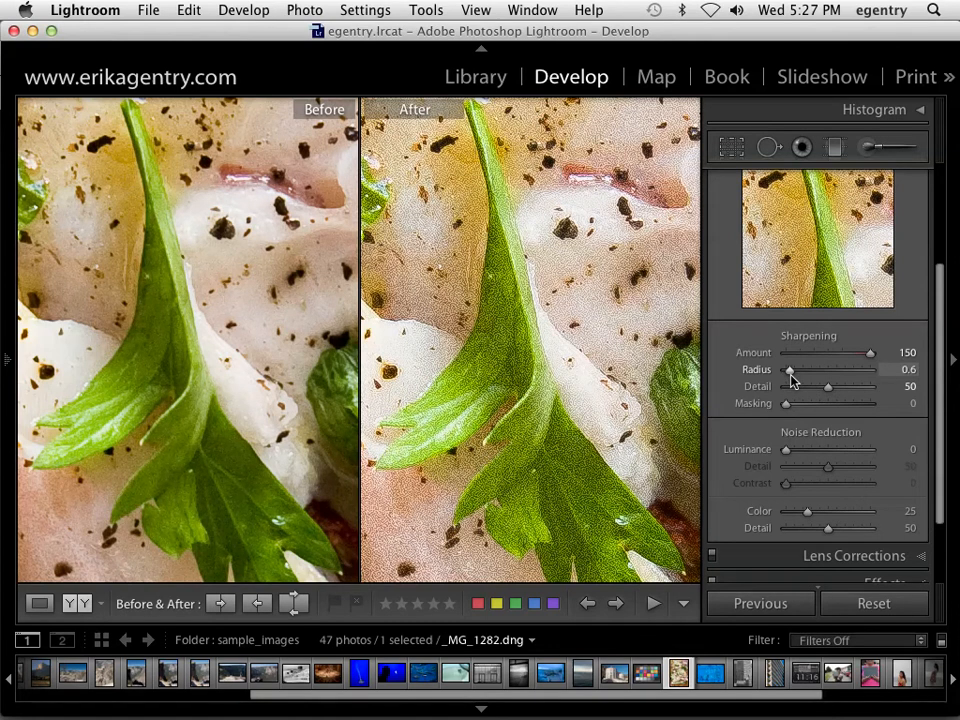
pyautogui.moveTo(792, 378); pyautogui.dragTo(894, 388)
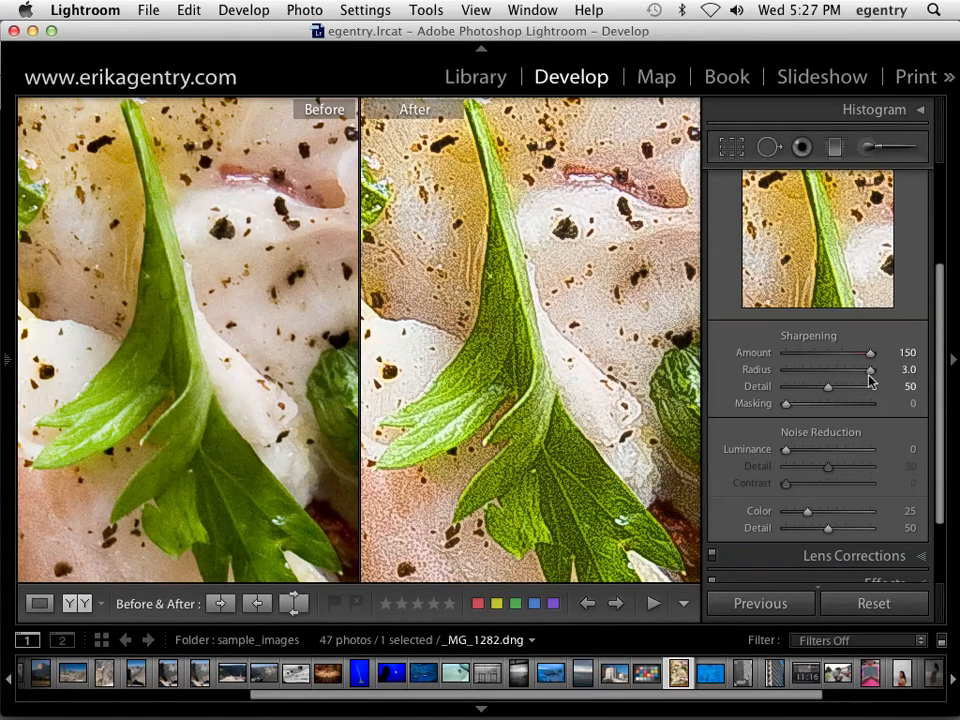
pyautogui.moveTo(868, 370); pyautogui.dragTo(795, 370)
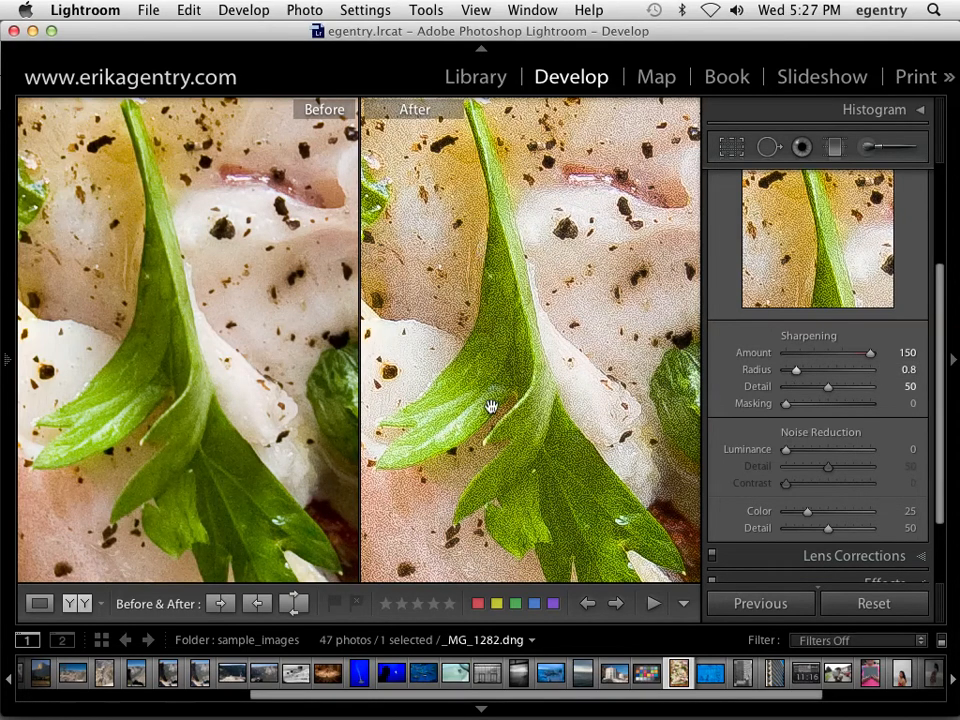
# Step: Set the Sharpening Radius to 0.6 and try the Amount at 54 and 102
pyautogui.moveTo(795, 371); pyautogui.dragTo(789, 370)
pyautogui.moveTo(868, 354); pyautogui.dragTo(812, 366)
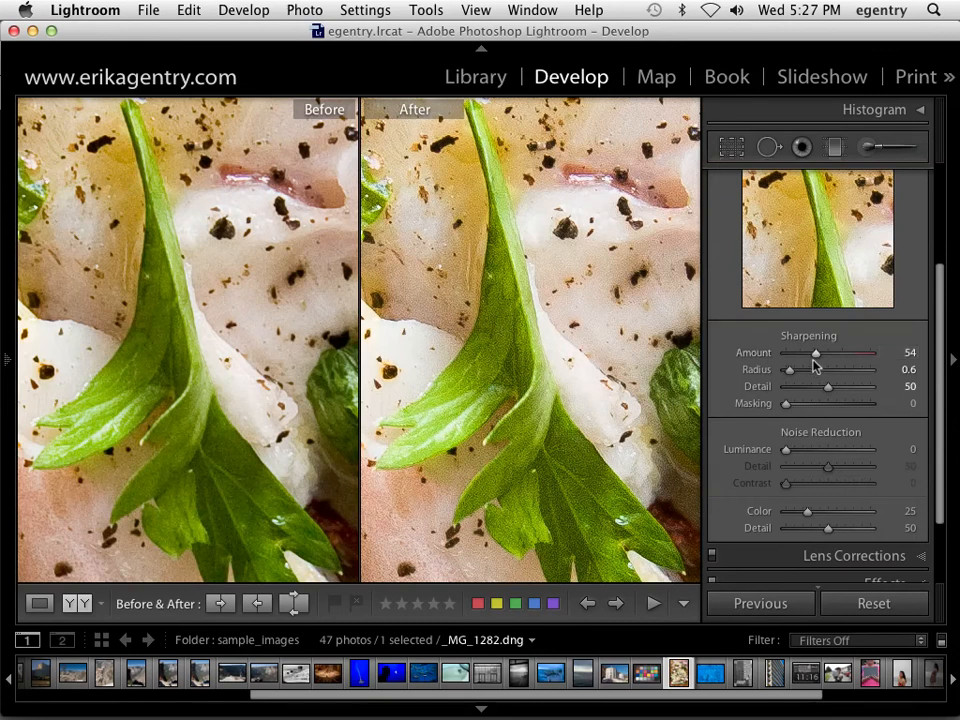
pyautogui.moveTo(816, 364); pyautogui.dragTo(846, 360)
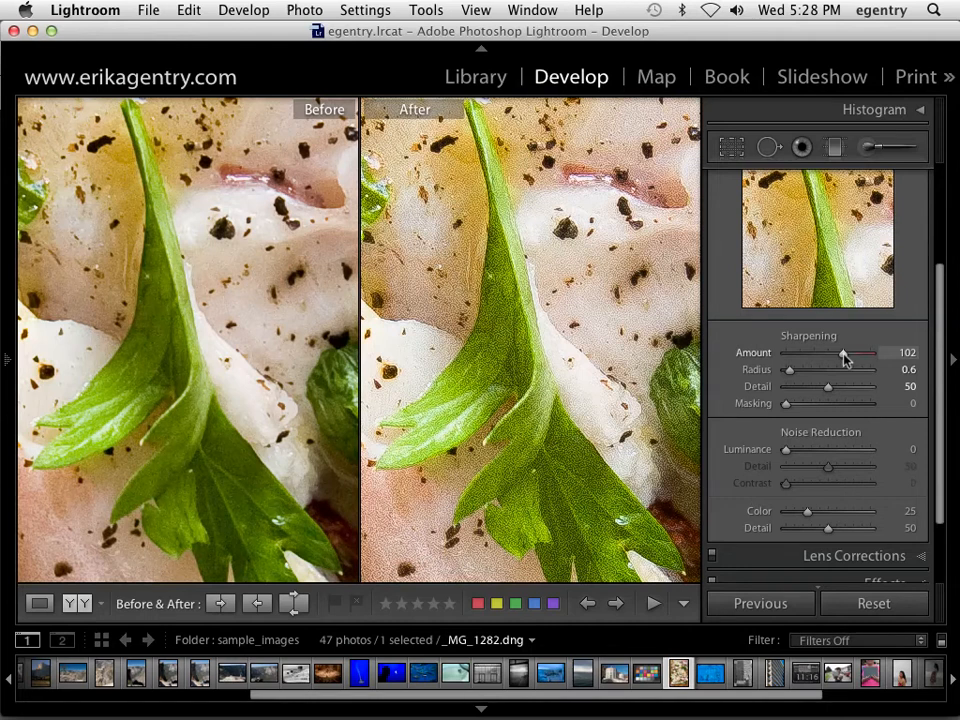
# Step: Set the Sharpening Amount to 73 and compare the Sharpening Detail at 0 and 100 on the parsley leaf
pyautogui.moveTo(845, 360); pyautogui.dragTo(761, 401)
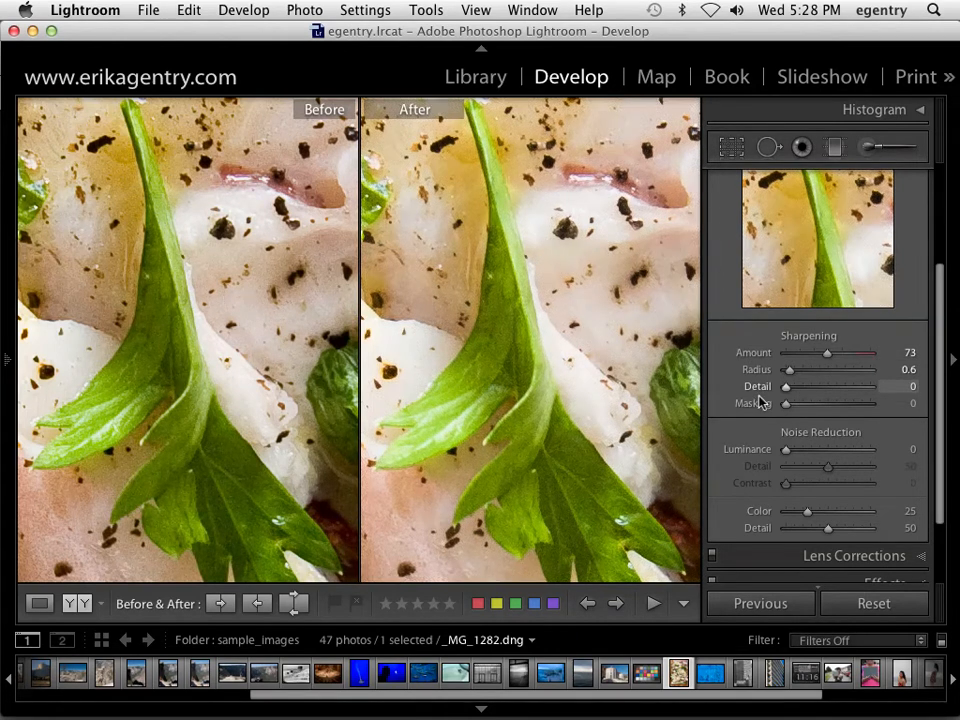
pyautogui.moveTo(459, 399); pyautogui.dragTo(536, 332)
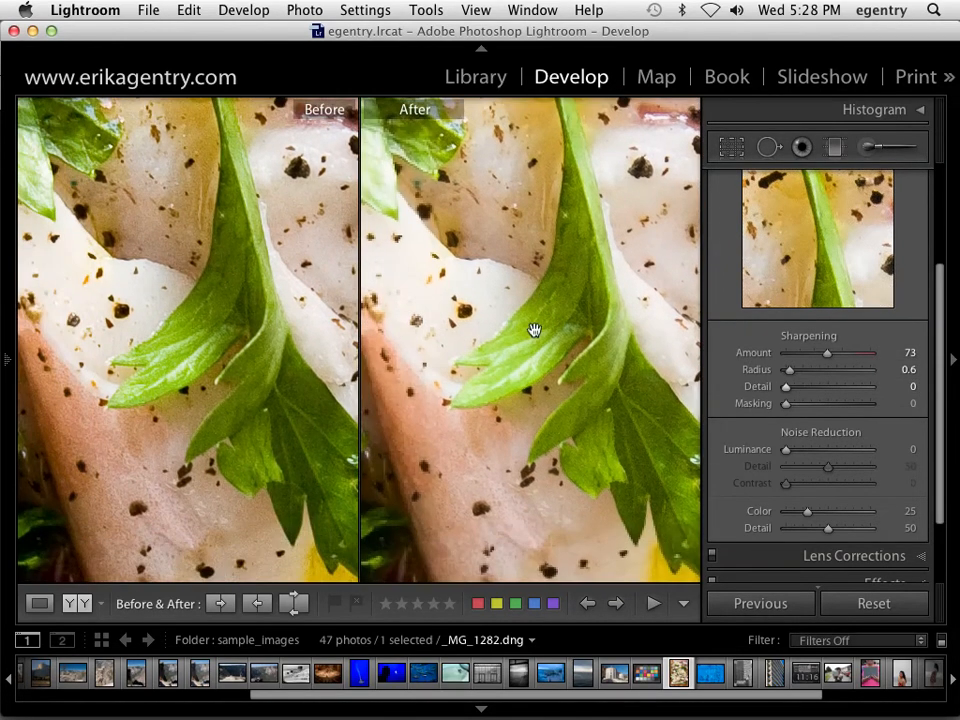
pyautogui.moveTo(587, 294); pyautogui.dragTo(533, 296)
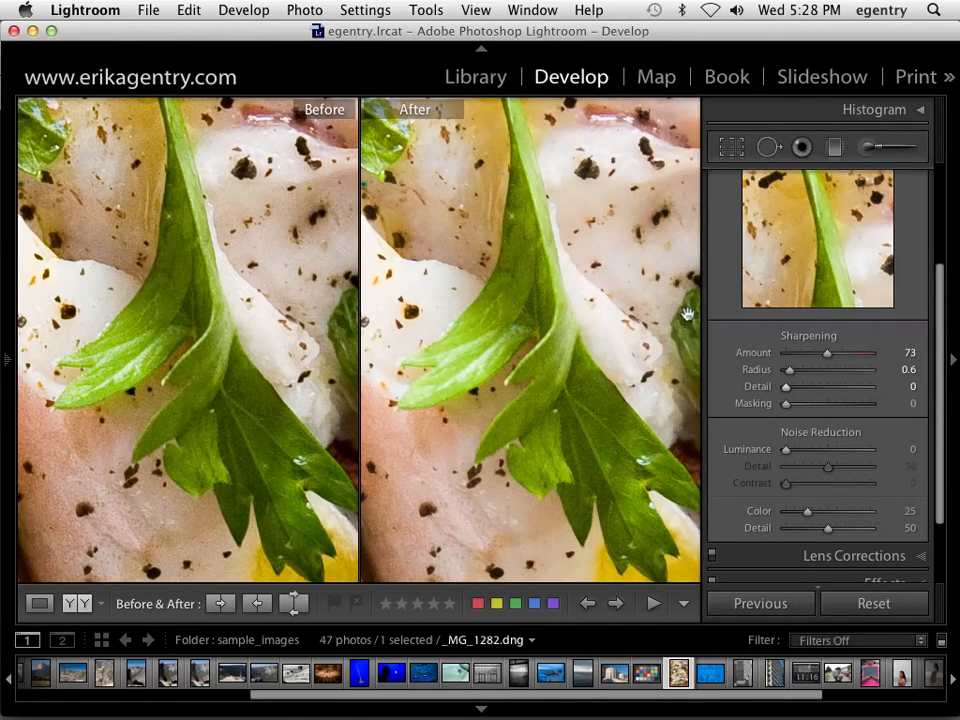
pyautogui.moveTo(786, 387); pyautogui.dragTo(891, 397)
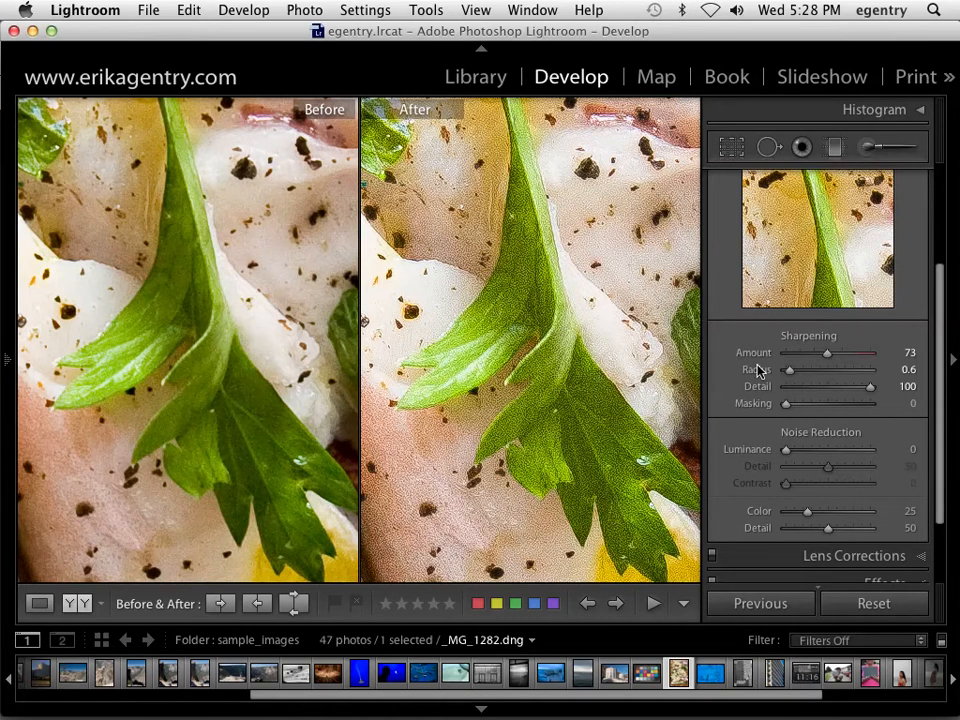
# Step: Refine the sharpening to Amount 83 and Detail 39, trying Amount 75 and Detail 22 on the way
pyautogui.moveTo(825, 360); pyautogui.dragTo(827, 359)
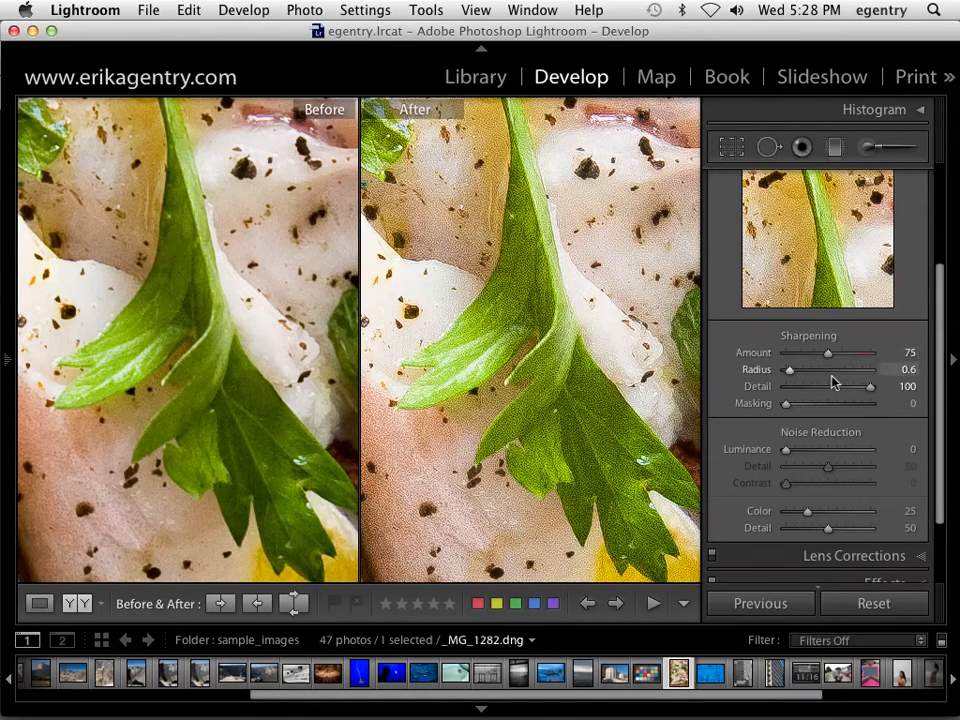
pyautogui.moveTo(870, 387); pyautogui.dragTo(802, 392)
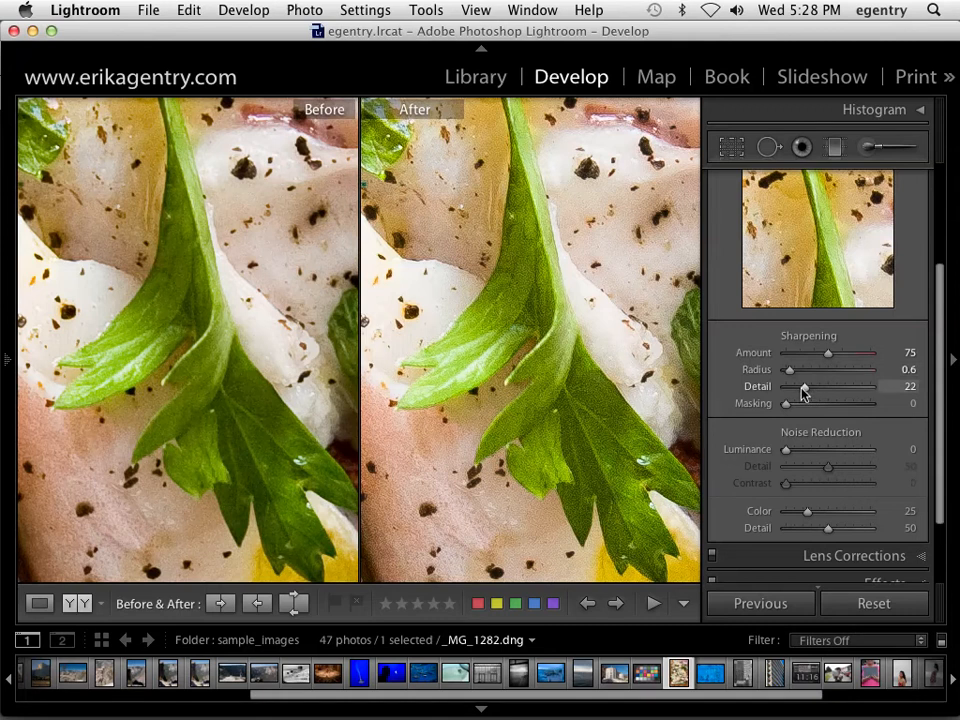
pyautogui.moveTo(827, 355)
pyautogui.mouseDown()
pyautogui.moveTo(785, 362)
pyautogui.moveTo(848, 392)
pyautogui.moveTo(840, 394)
pyautogui.moveTo(814, 392)
pyautogui.moveTo(819, 356)
pyautogui.moveTo(838, 359)
pyautogui.mouseUp()
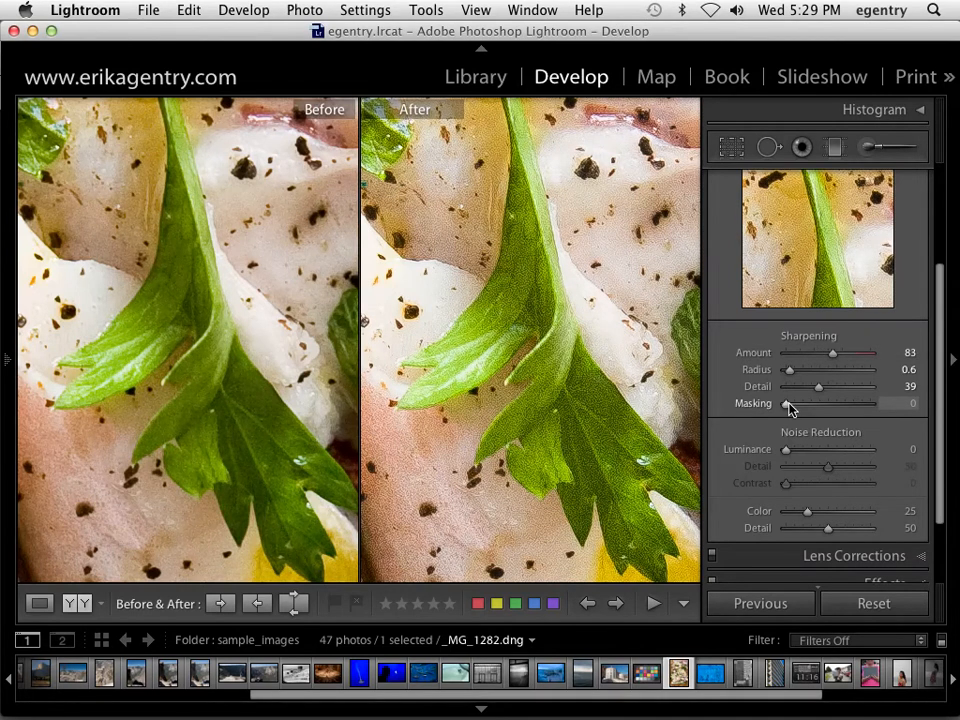
# Step: Open IMG_0039.JPG and examine the woman's eyes, nose and skin up close in the before and after view
pyautogui.click(902, 676)
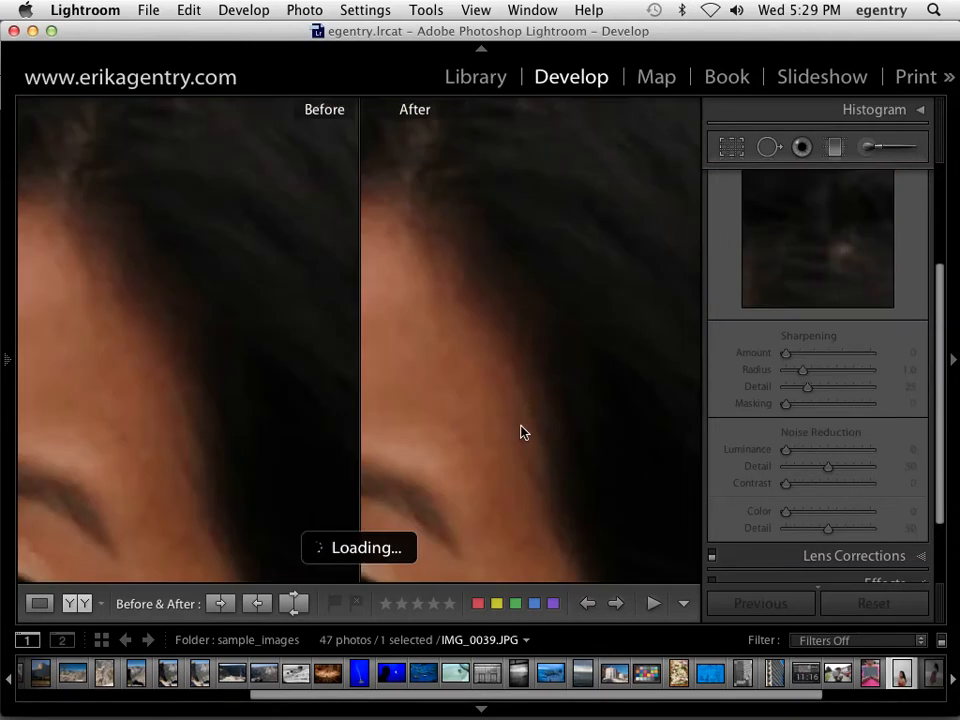
pyautogui.moveTo(514, 432); pyautogui.dragTo(671, 144)
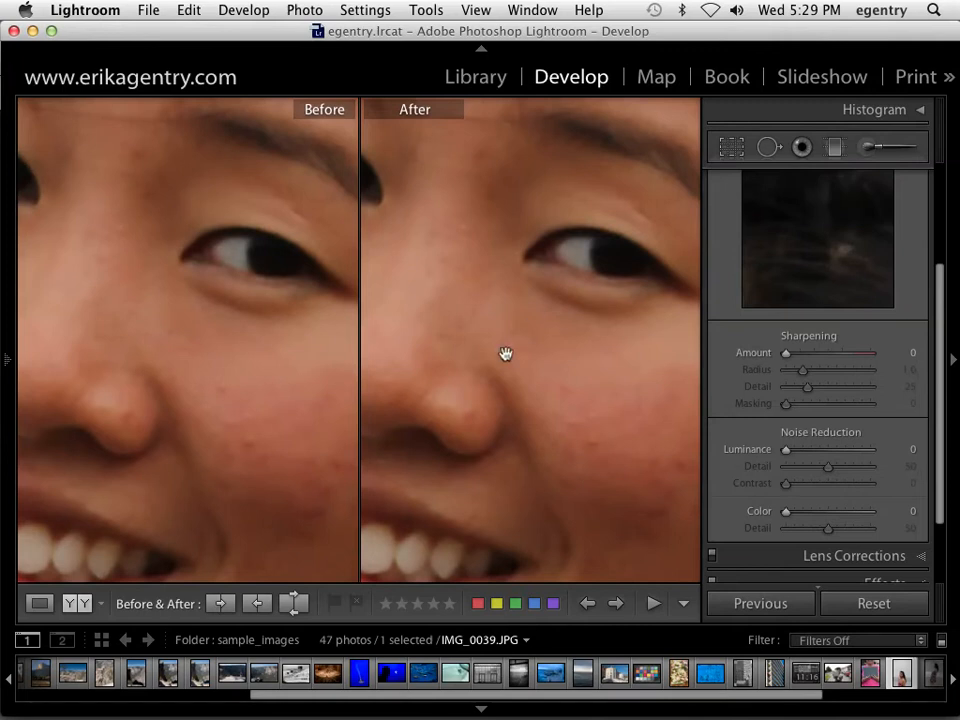
pyautogui.moveTo(506, 354)
pyautogui.mouseDown()
pyautogui.moveTo(600, 186)
pyautogui.moveTo(558, 226)
pyautogui.moveTo(519, 345)
pyautogui.mouseUp()
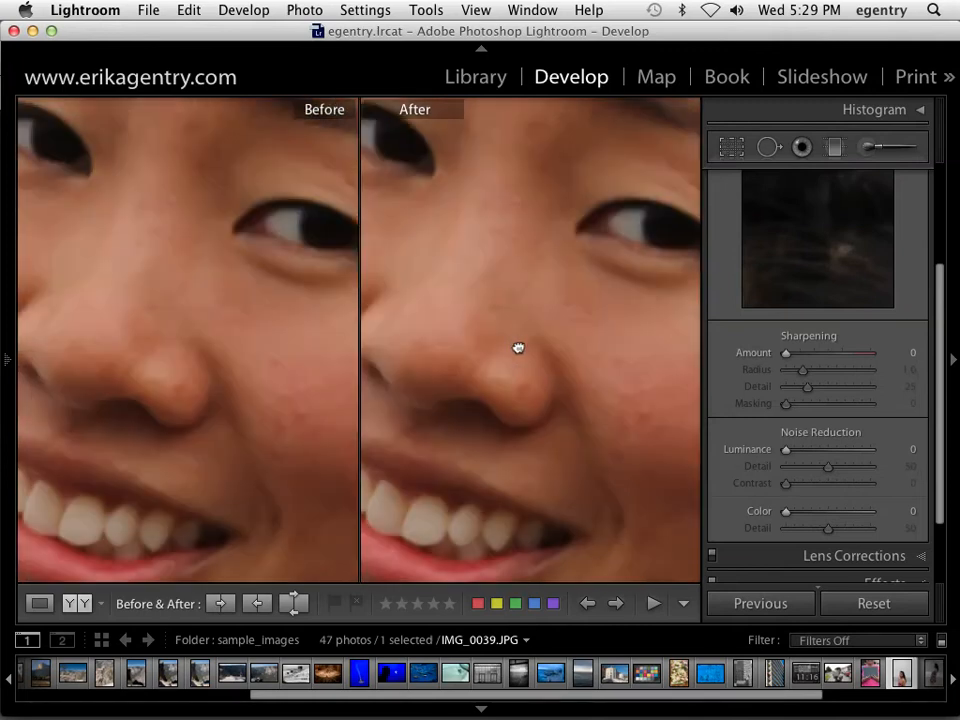
# Step: Open IMGP6655.JPG and examine the face's eye and skin up close in the Detail preview
pyautogui.click(845, 678)
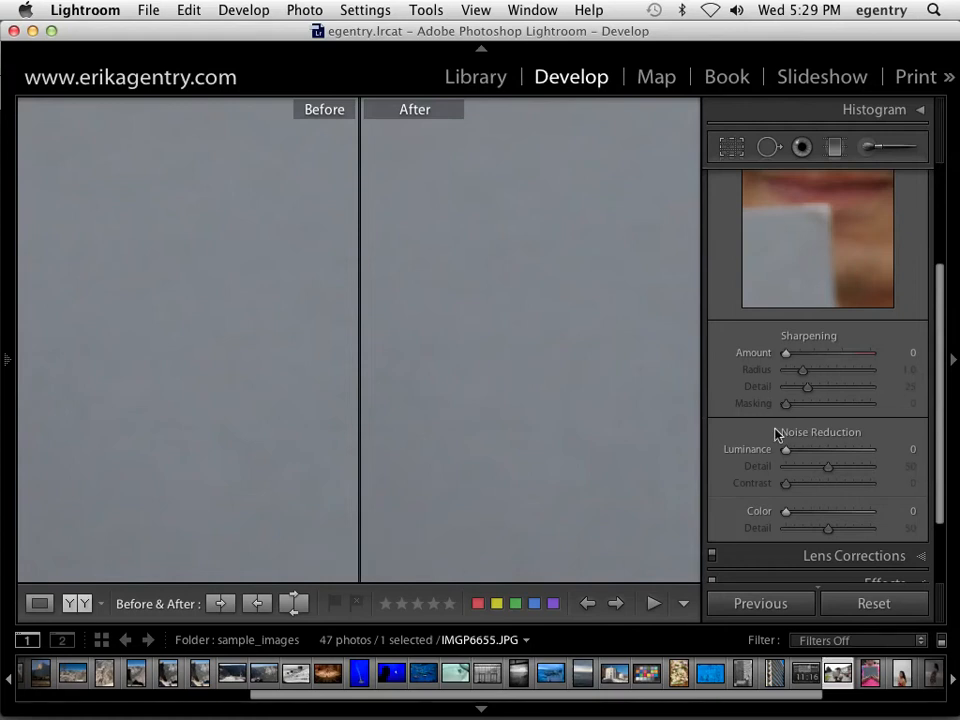
pyautogui.moveTo(803, 197); pyautogui.dragTo(849, 253)
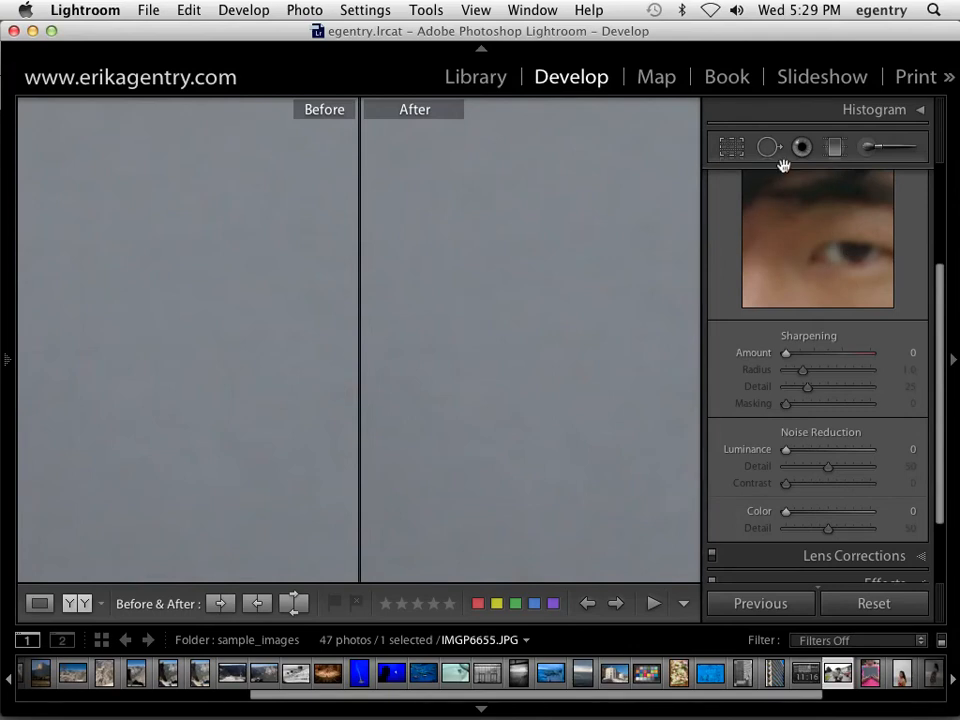
pyautogui.moveTo(420, 467); pyautogui.dragTo(412, 468)
pyautogui.moveTo(592, 337); pyautogui.dragTo(439, 326)
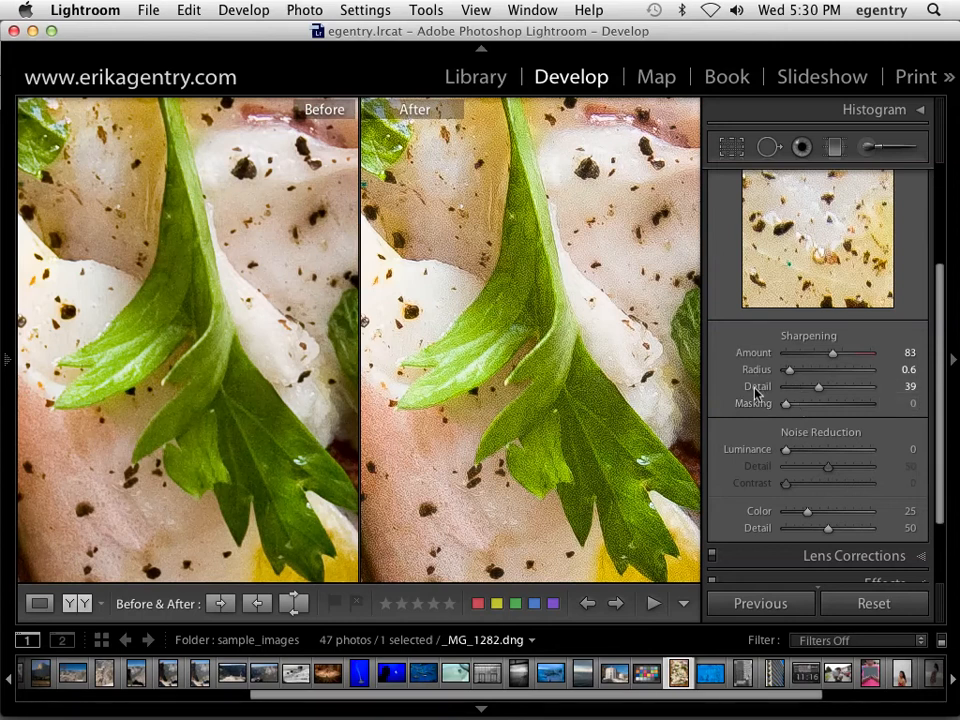
# Step: Set the Sharpening Masking of _MG_1282.dng to 64 using the mask preview, trying 7, 54 and 69 on the way
pyautogui.press('alt')
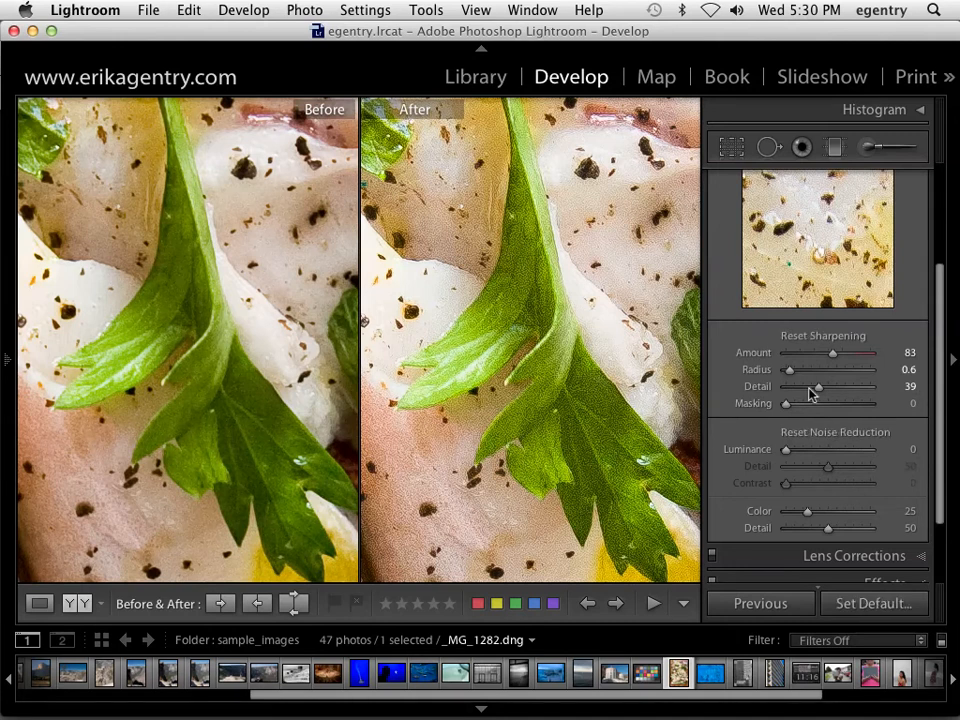
pyautogui.press('alt')
pyautogui.moveTo(787, 405); pyautogui.dragTo(791, 405)
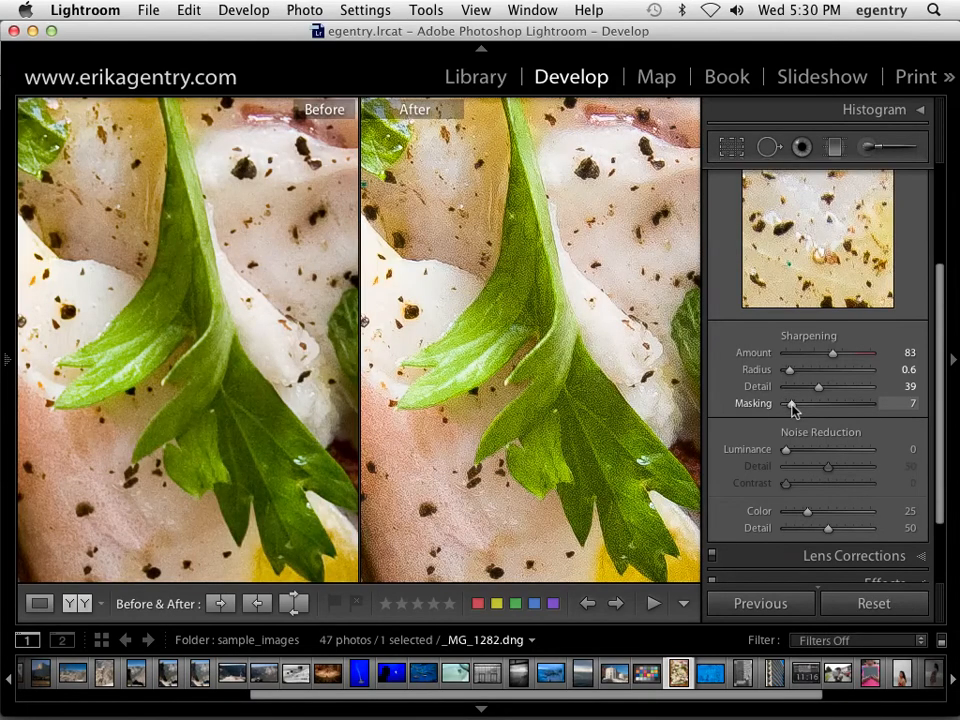
pyautogui.keyDown('alt'); pyautogui.click(791, 405); pyautogui.keyUp('alt')
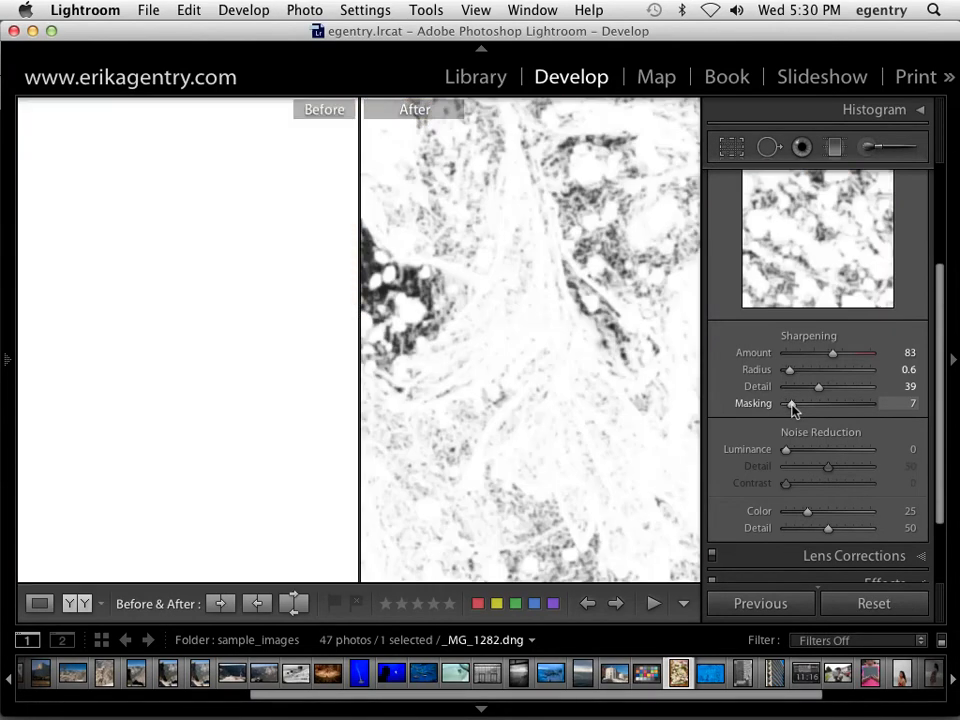
pyautogui.moveTo(791, 405); pyautogui.dragTo(832, 409)
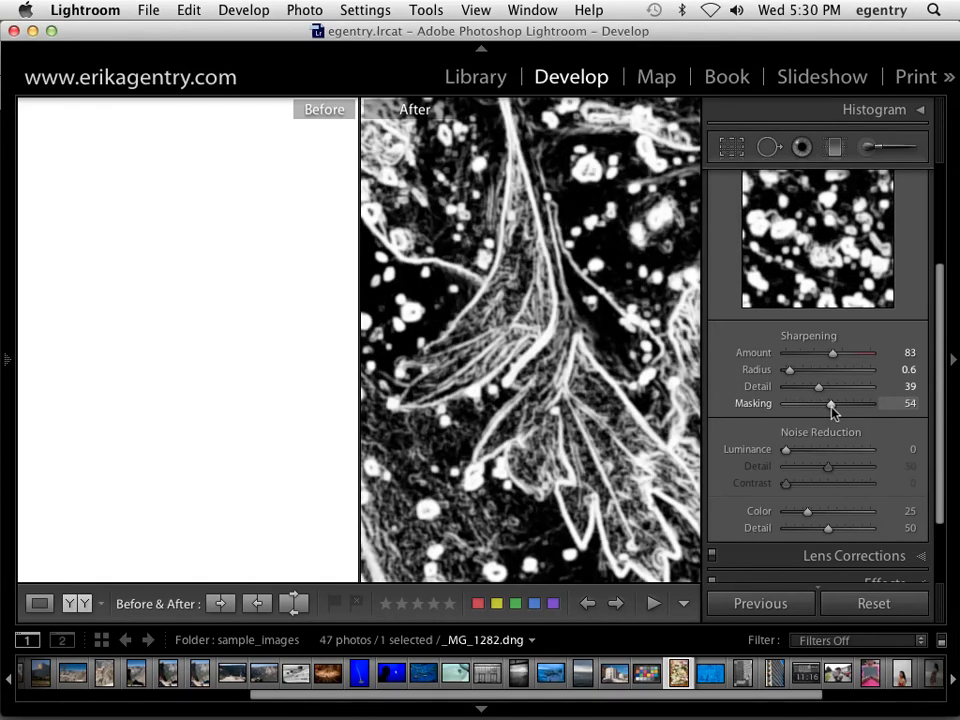
pyautogui.moveTo(832, 410); pyautogui.dragTo(846, 411)
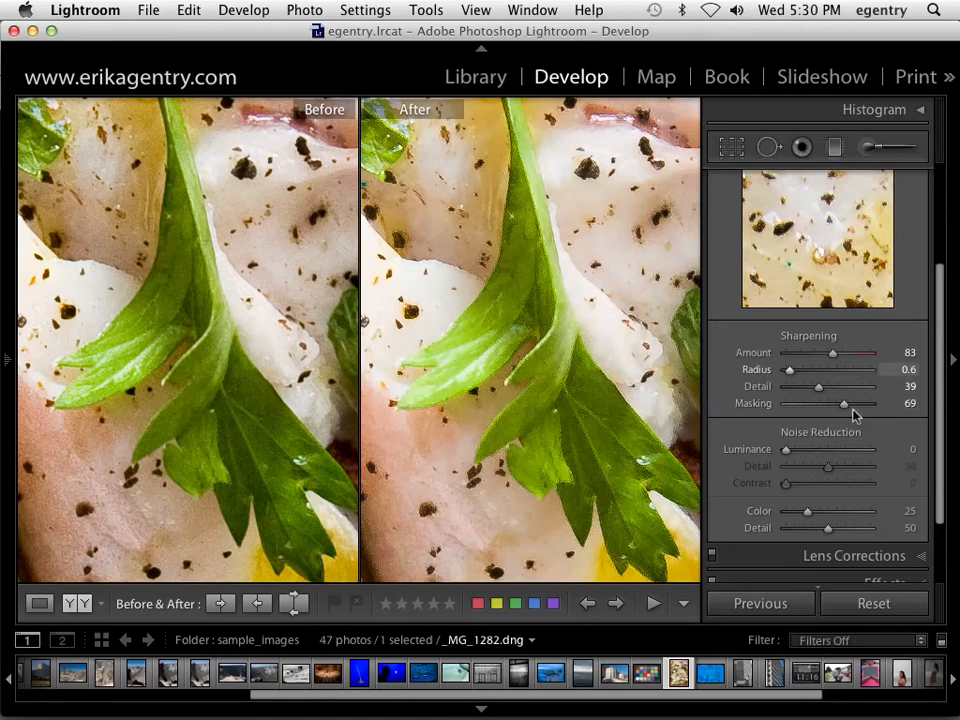
pyautogui.keyDown('alt'); pyautogui.moveTo(846, 408); pyautogui.dragTo(840, 408); pyautogui.keyUp('alt')
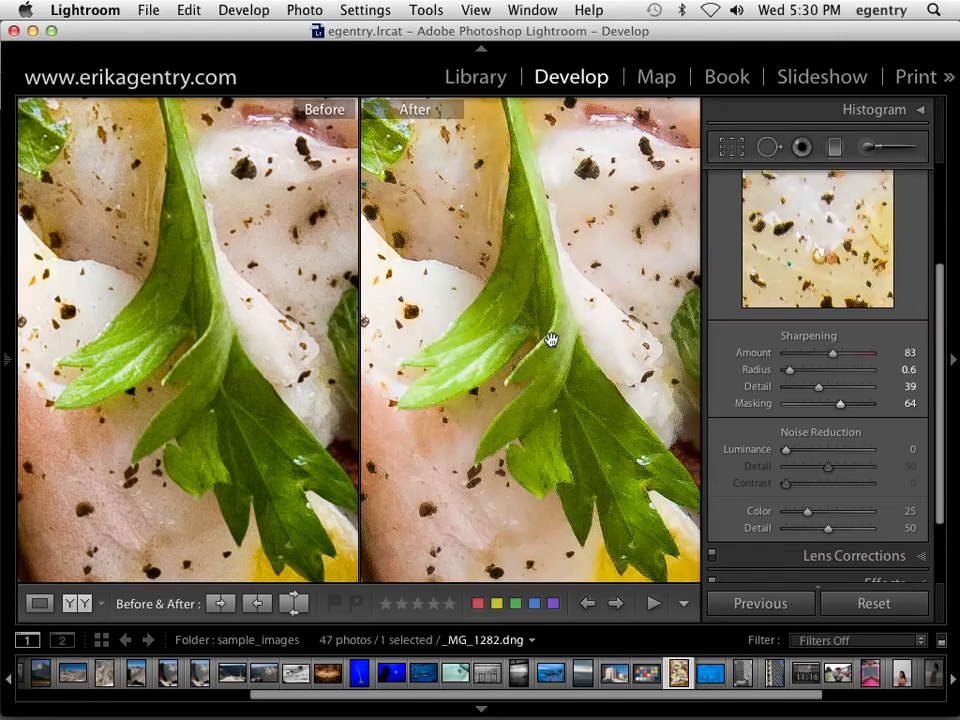
# Step: Check the Sharpening Radius in the grayscale preview and set the Sharpening Detail to 15
pyautogui.keyDown('alt'); pyautogui.moveTo(821, 390); pyautogui.dragTo(789, 380); pyautogui.keyUp('alt')
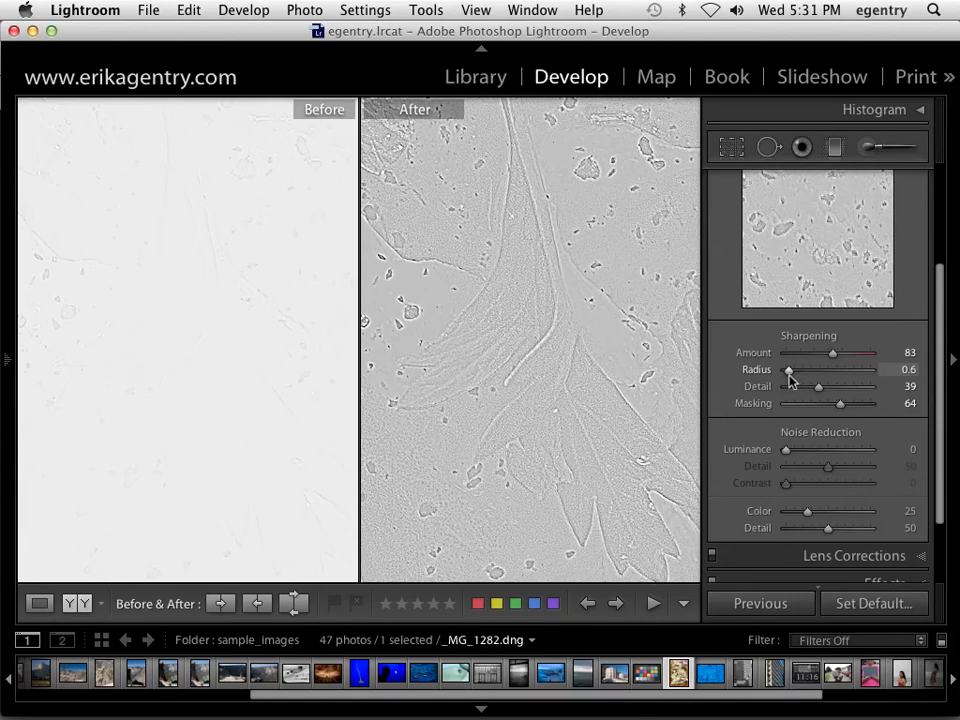
pyautogui.moveTo(789, 380)
pyautogui.keyDown('alt'); pyautogui.mouseDown()
pyautogui.moveTo(797, 394)
pyautogui.moveTo(846, 393)
pyautogui.moveTo(800, 393)
pyautogui.mouseUp(); pyautogui.keyUp('alt')
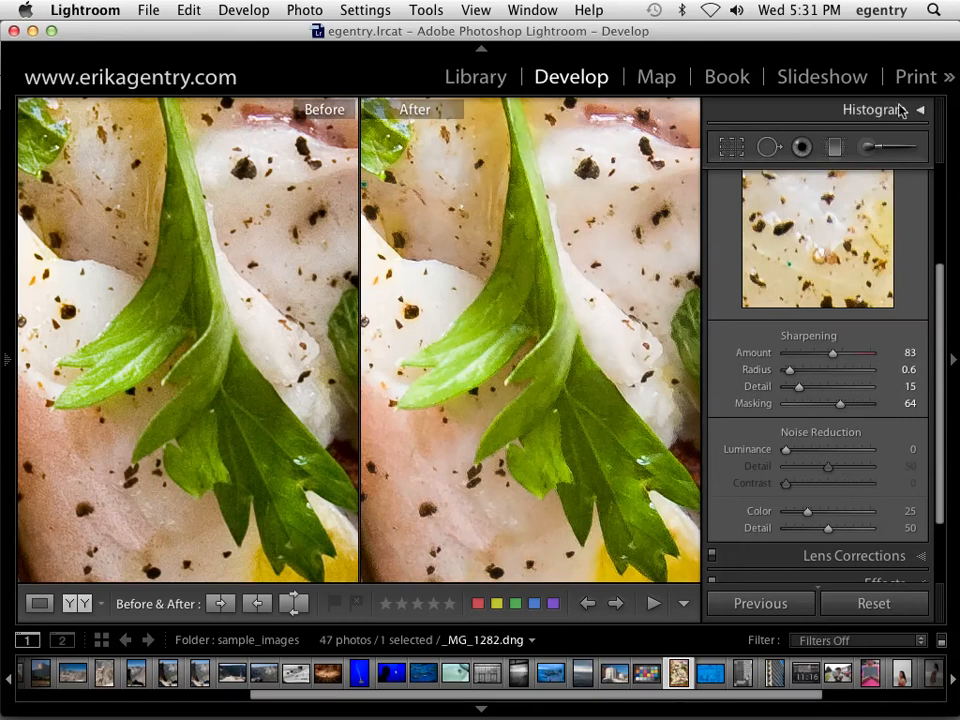
pyautogui.scroll(5, 927, 238)
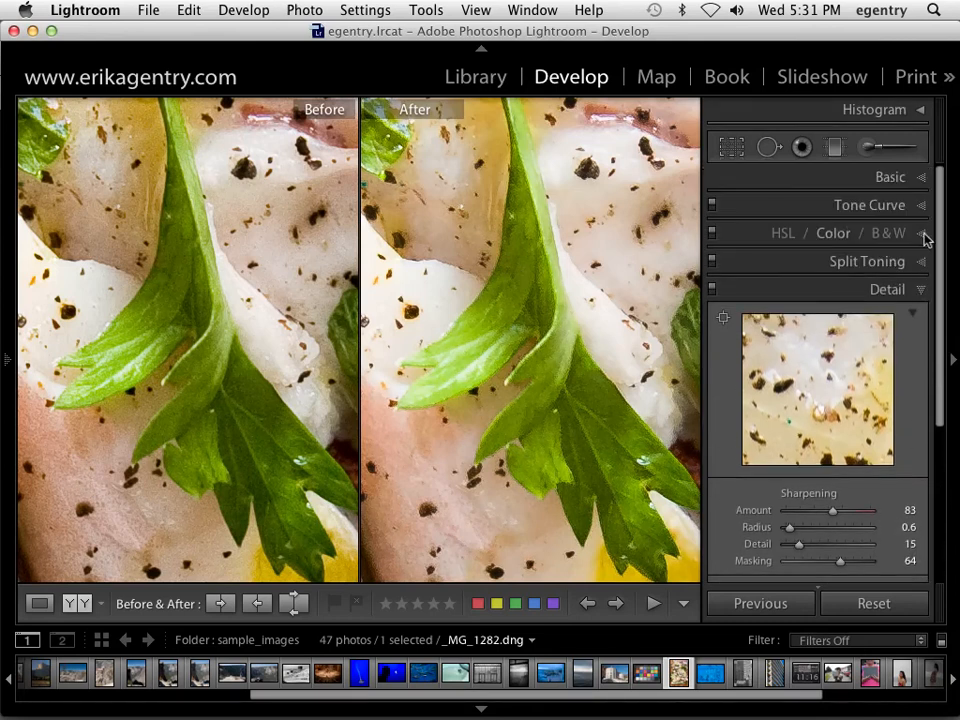
pyautogui.click(920, 291)
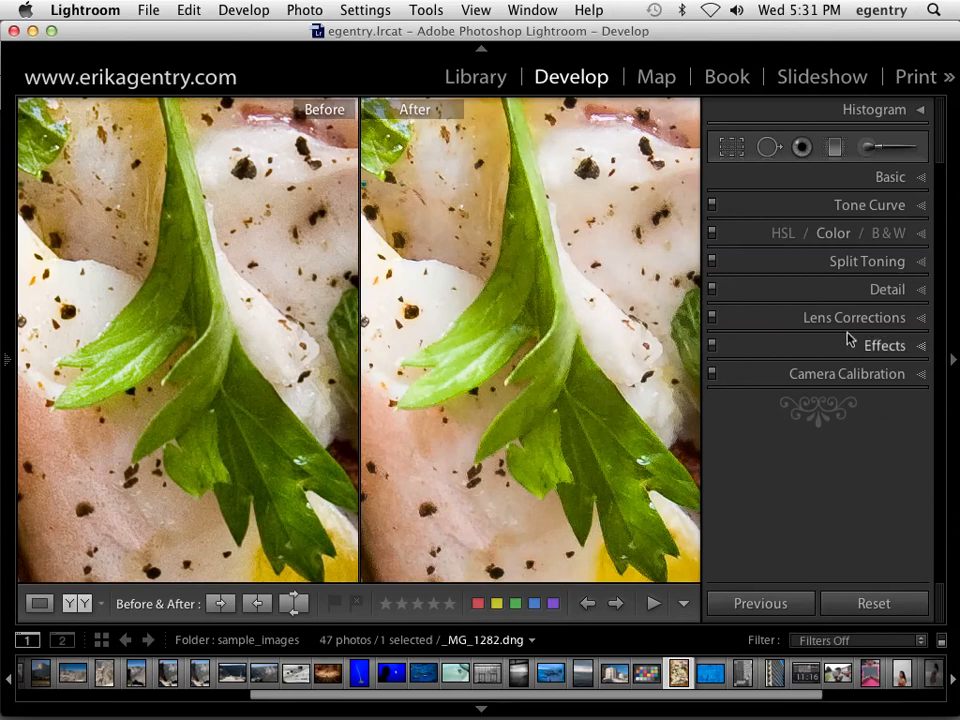
# Step: Convert the parsley photo to black and white and set Blacks to -44 and Whites to -20 through the histogram
pyautogui.click(897, 238)
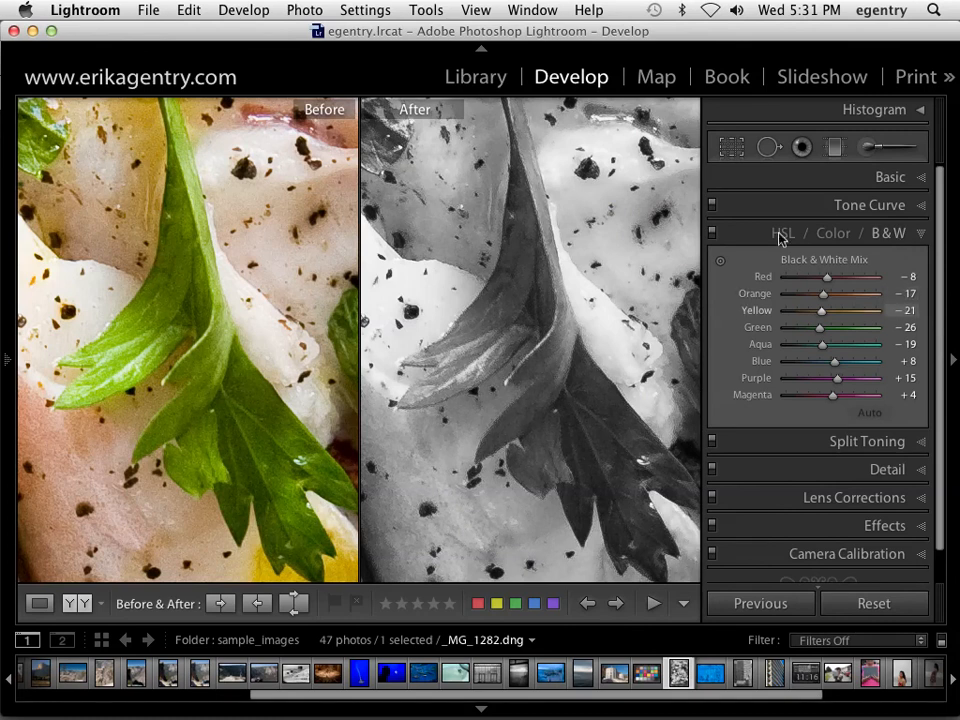
pyautogui.click(890, 178)
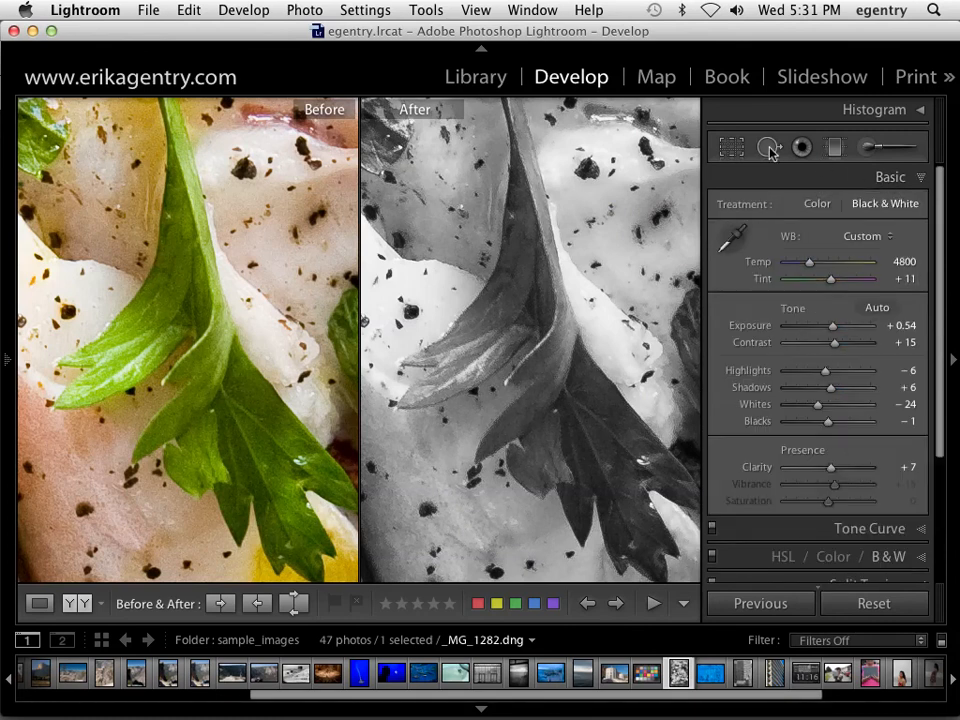
pyautogui.click(917, 111)
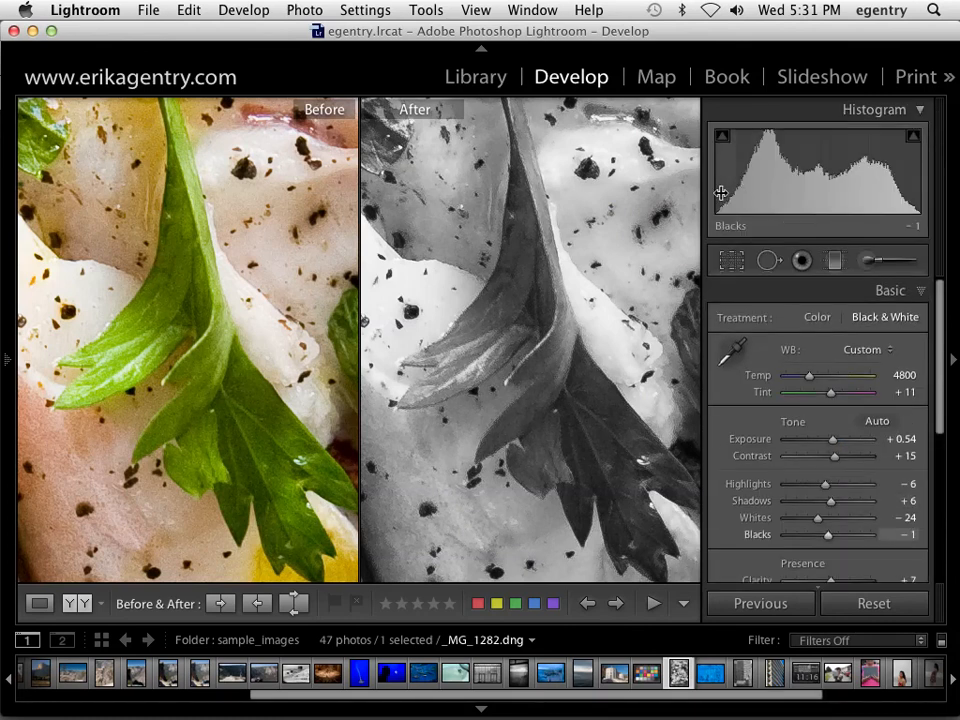
pyautogui.moveTo(720, 185); pyautogui.dragTo(711, 191)
pyautogui.moveTo(911, 191); pyautogui.dragTo(917, 191)
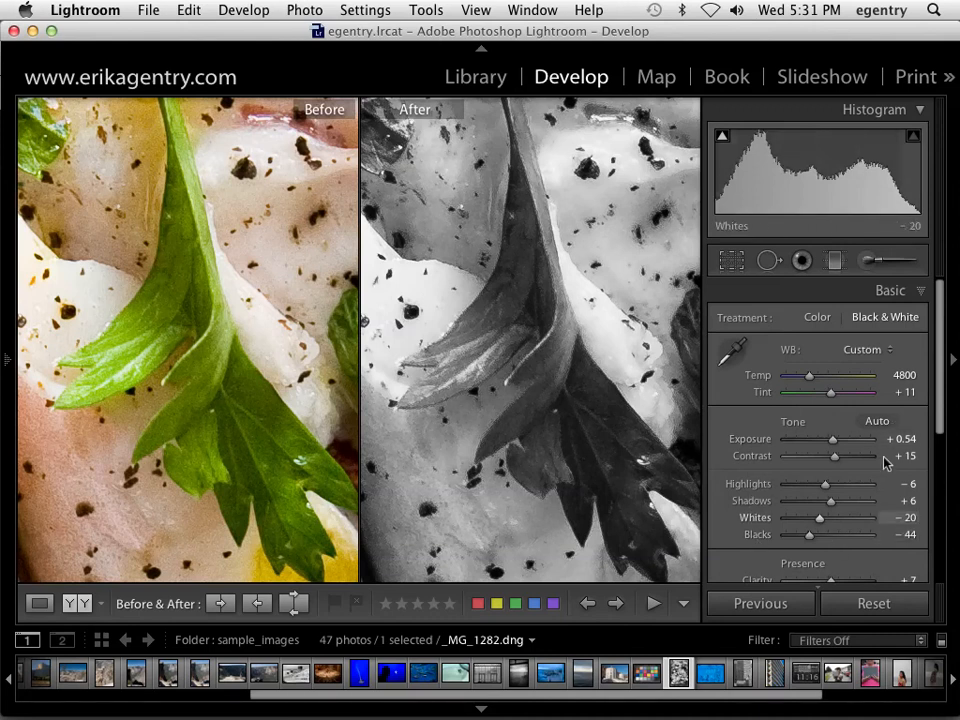
pyautogui.click(921, 293)
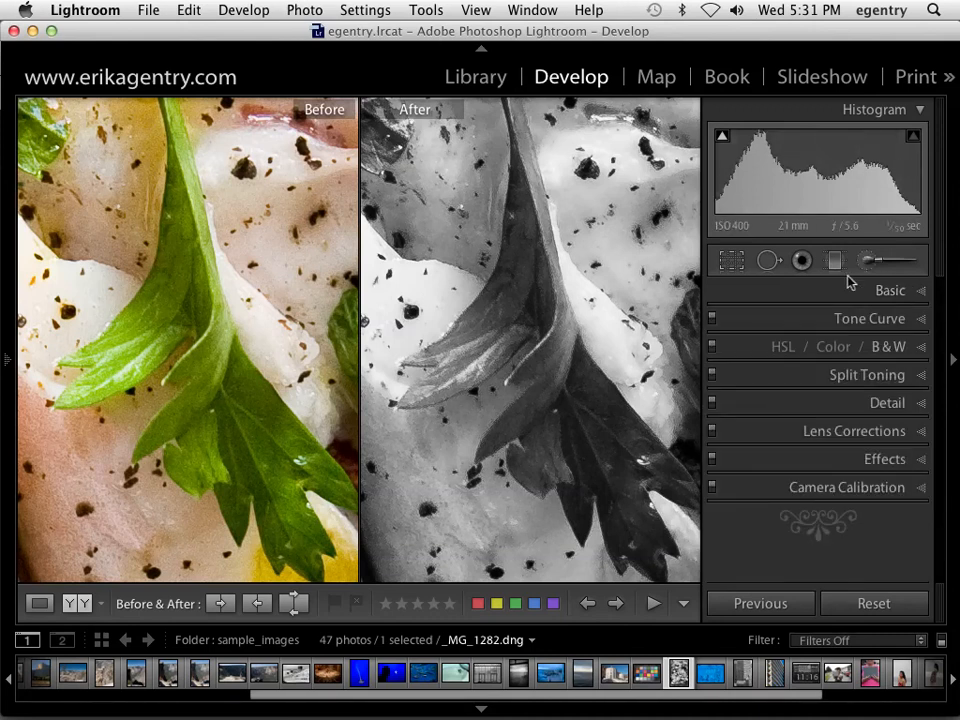
# Step: Review the Detail preview and sharpening settings of the black-and-white parsley photo
pyautogui.click(885, 405)
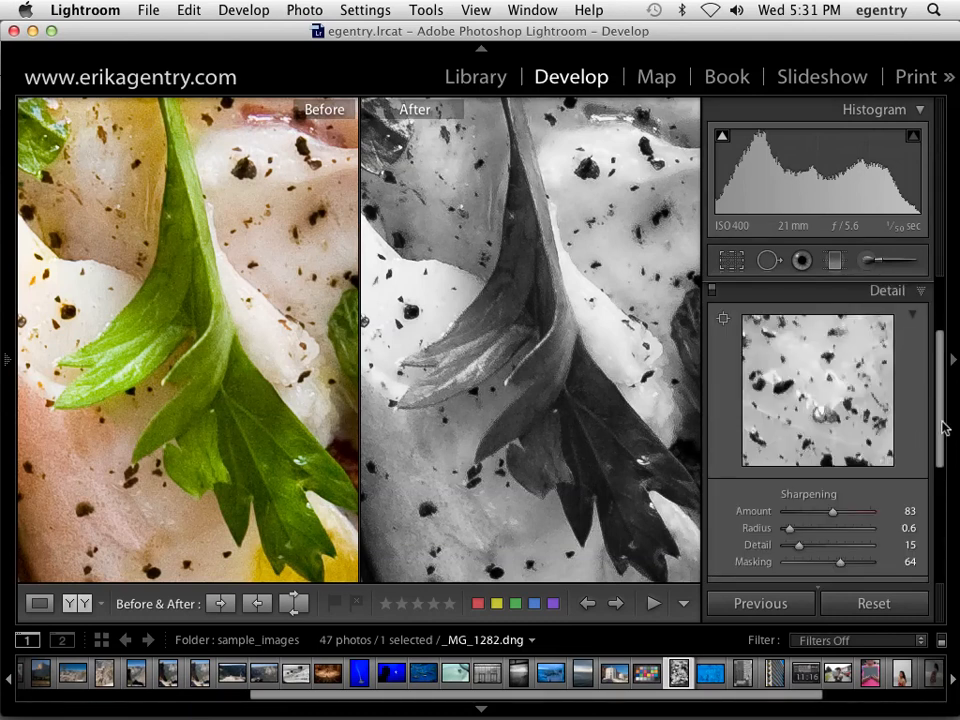
pyautogui.scroll(5, 945, 428)
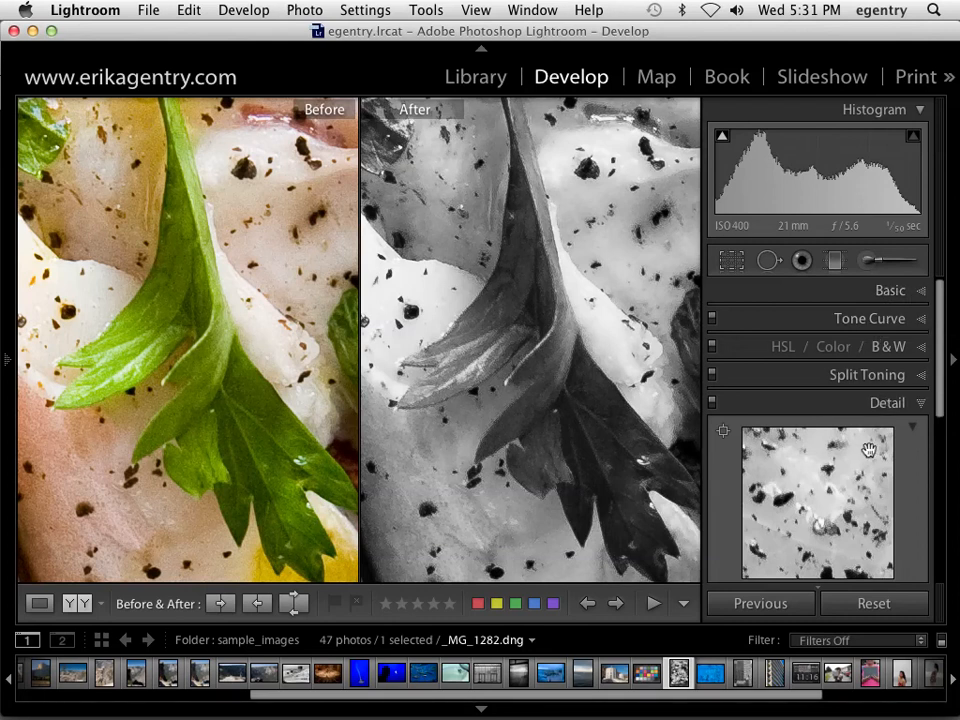
pyautogui.scroll(-5, 886, 410)
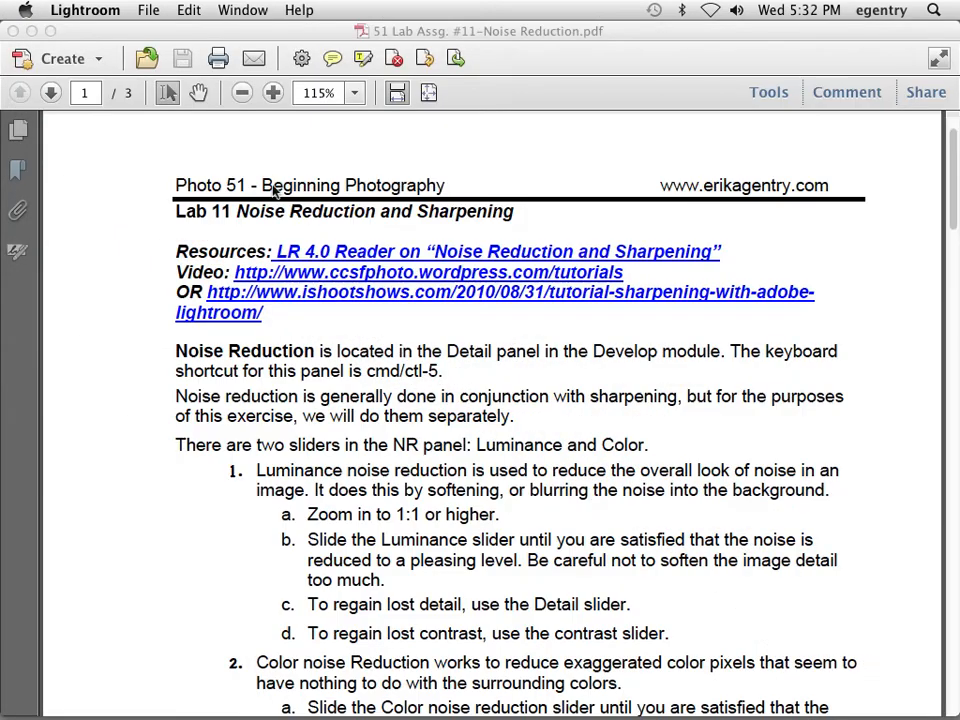
# Step: Switch to the PDF 51 Lab Assg. #11-Noise Reduction in Acrobat and read through to the assignment and turn-in instructions
pyautogui.click(275, 190)
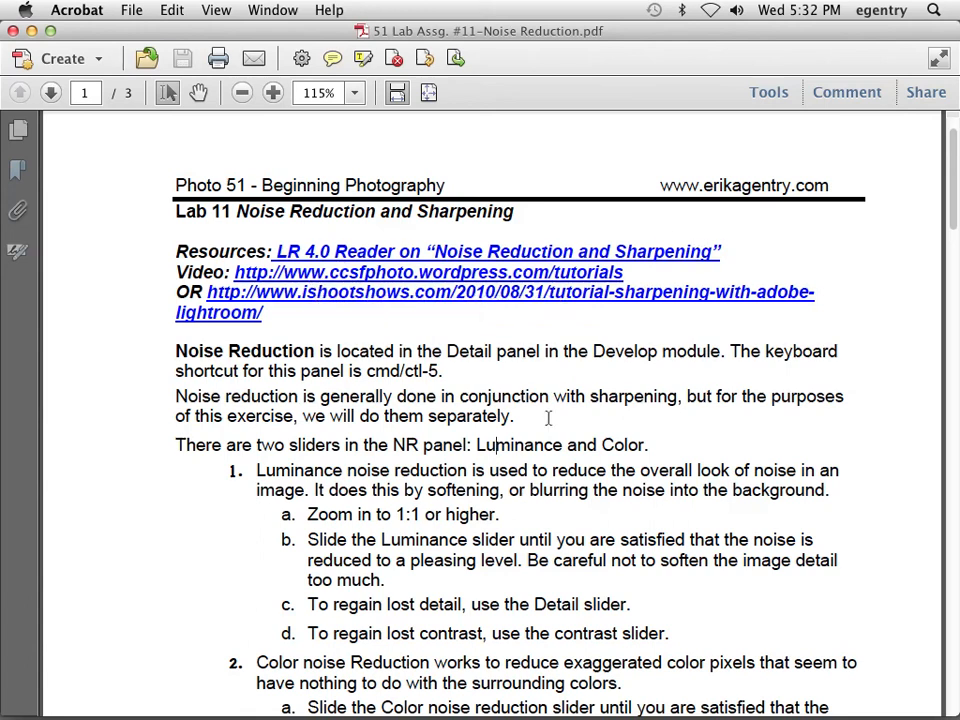
pyautogui.scroll(-5, 510, 480)
pyautogui.scroll(-10, 499, 470)
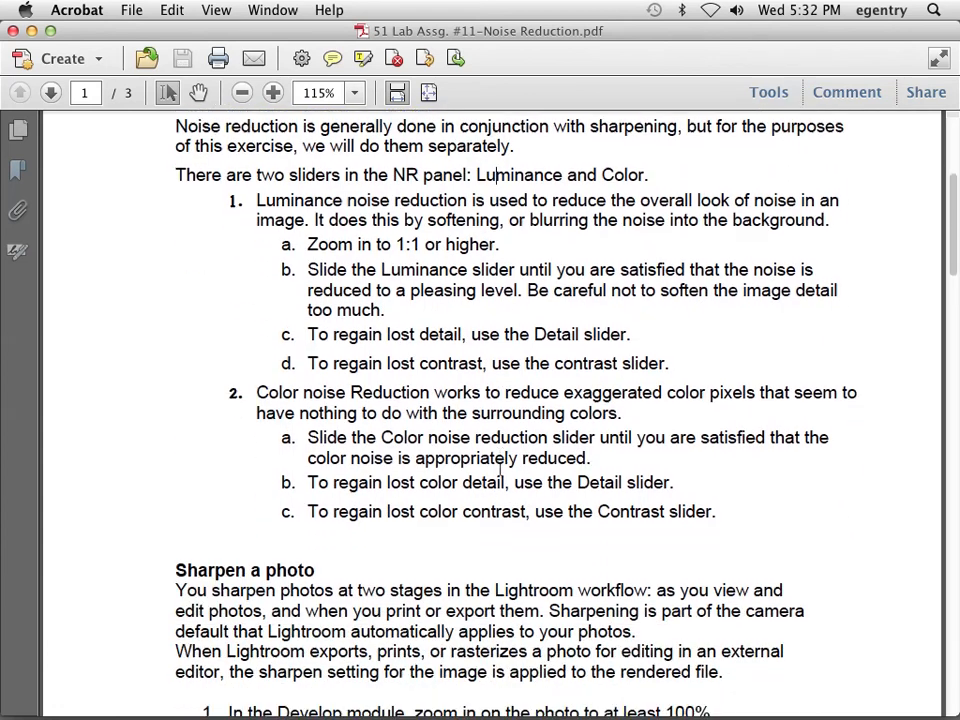
pyautogui.scroll(-20, 500, 475)
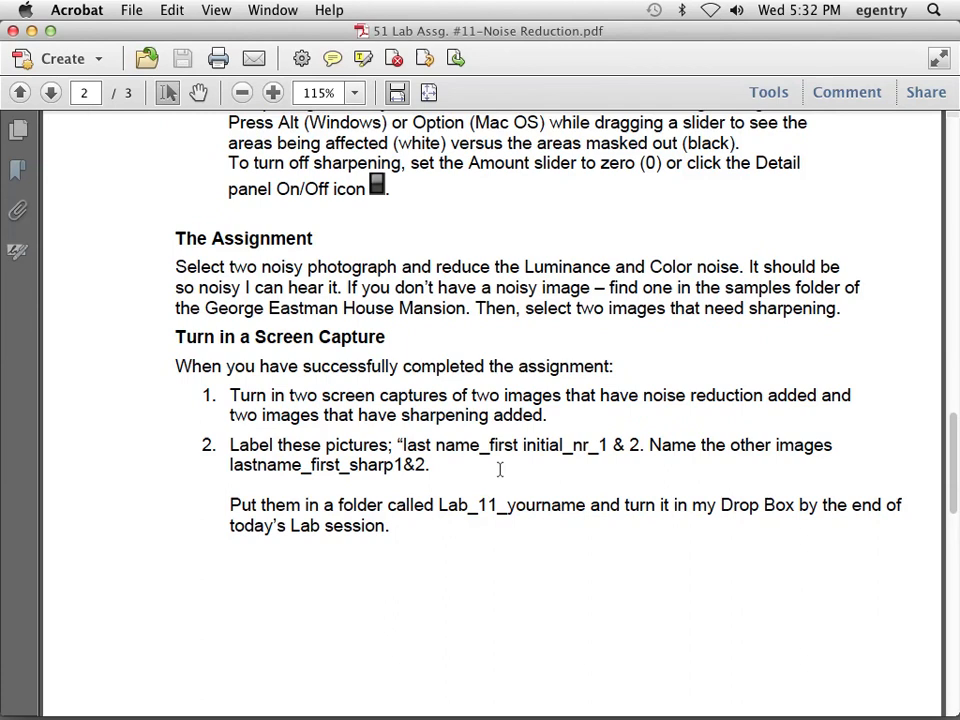
pyautogui.scroll(2, 500, 470)
pyautogui.scroll(-2, 500, 470)
# Step: Highlight the naming patterns for the noise reduction and sharpening captures and the folder name Lab_11_yourname
pyautogui.moveTo(490, 445); pyautogui.dragTo(697, 458)
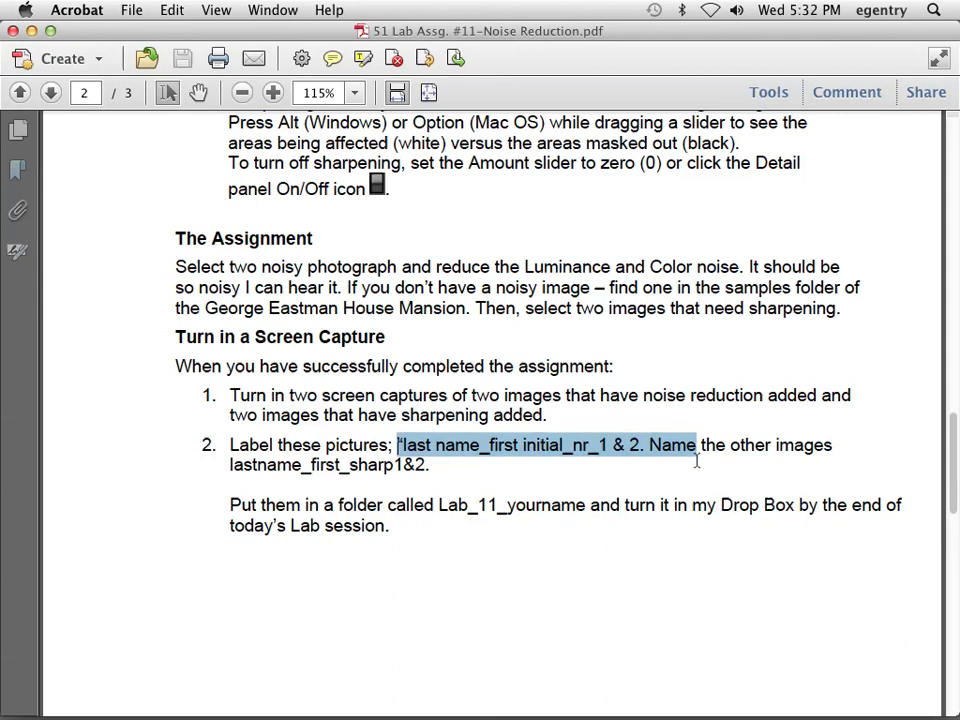
pyautogui.moveTo(537, 461); pyautogui.dragTo(527, 463)
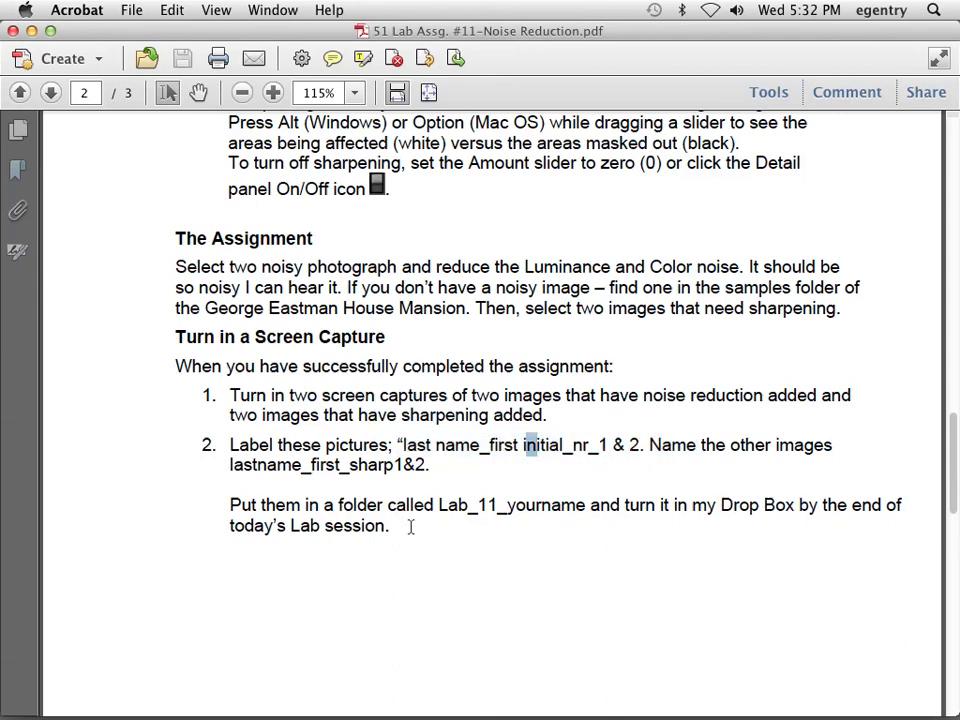
pyautogui.moveTo(431, 466); pyautogui.dragTo(223, 466)
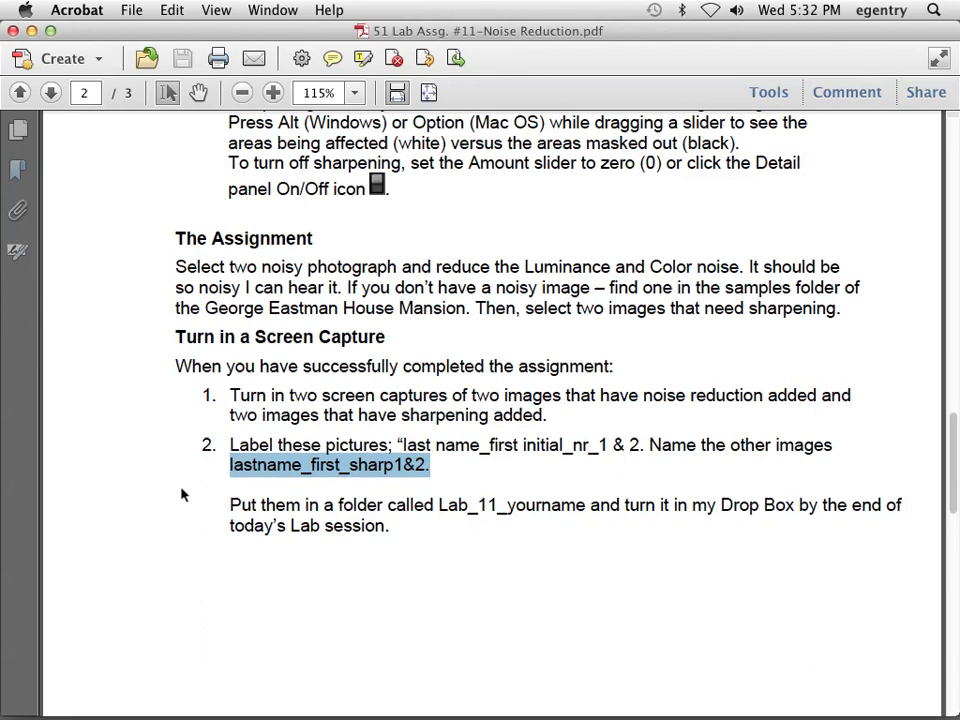
pyautogui.click(182, 494)
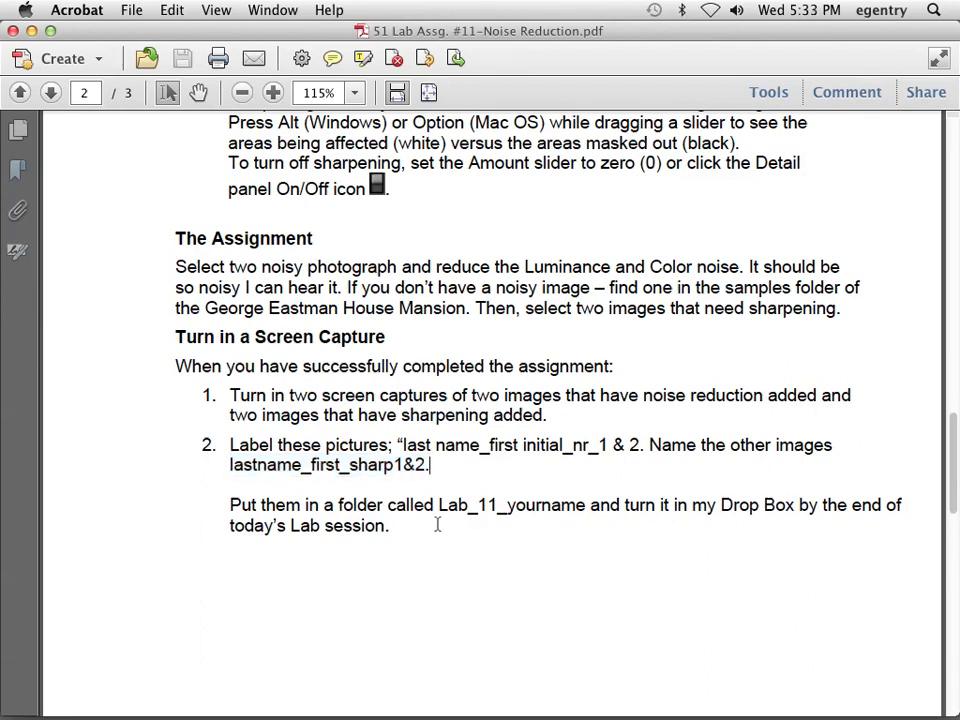
pyautogui.moveTo(439, 505); pyautogui.dragTo(588, 506)
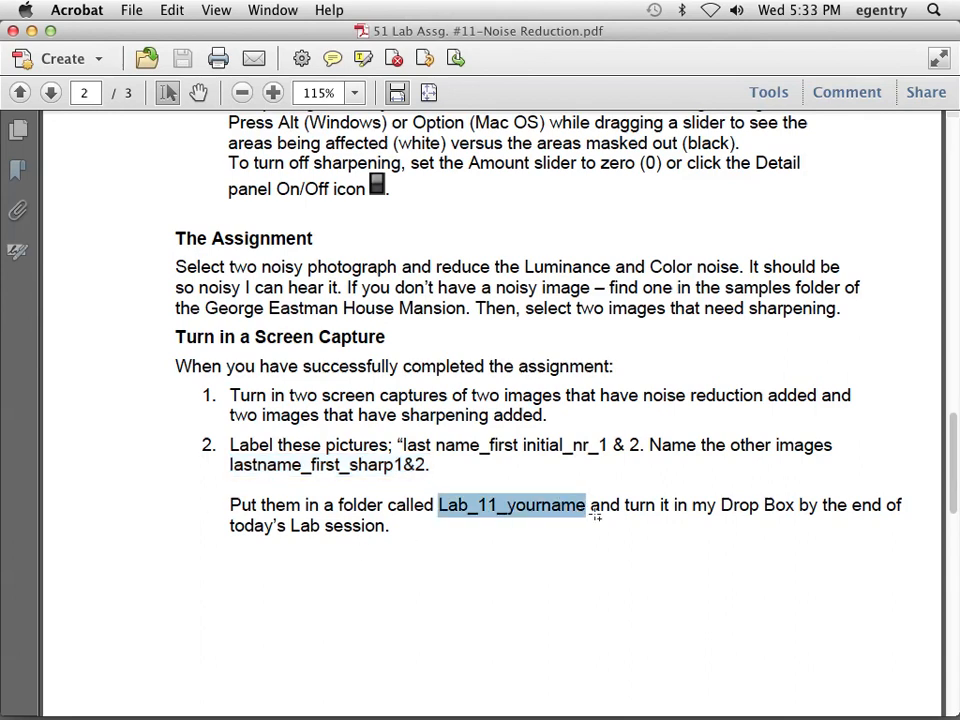
pyautogui.click(537, 541)
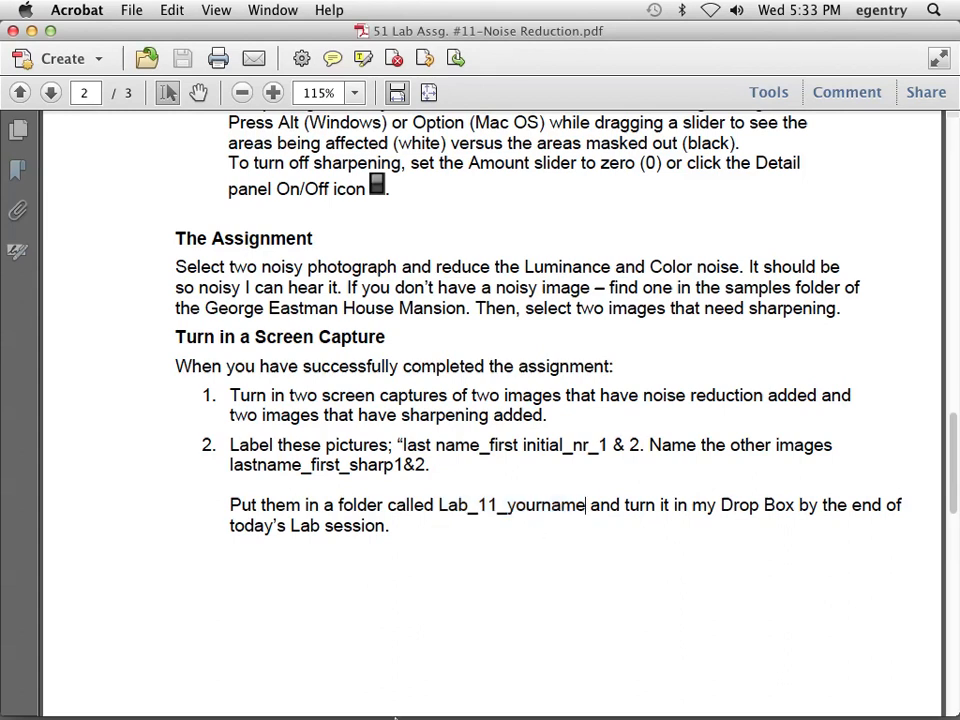
pyautogui.moveTo(395, 705)
pyautogui.click(458, 695)
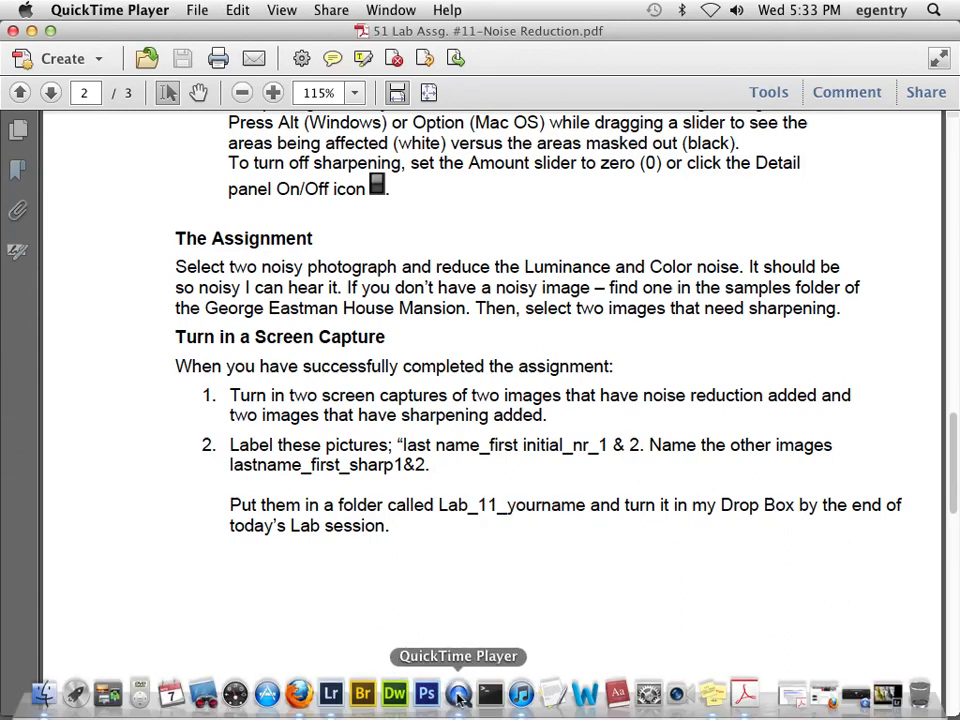
pyautogui.click(152, 10)
pyautogui.click(128, 154)
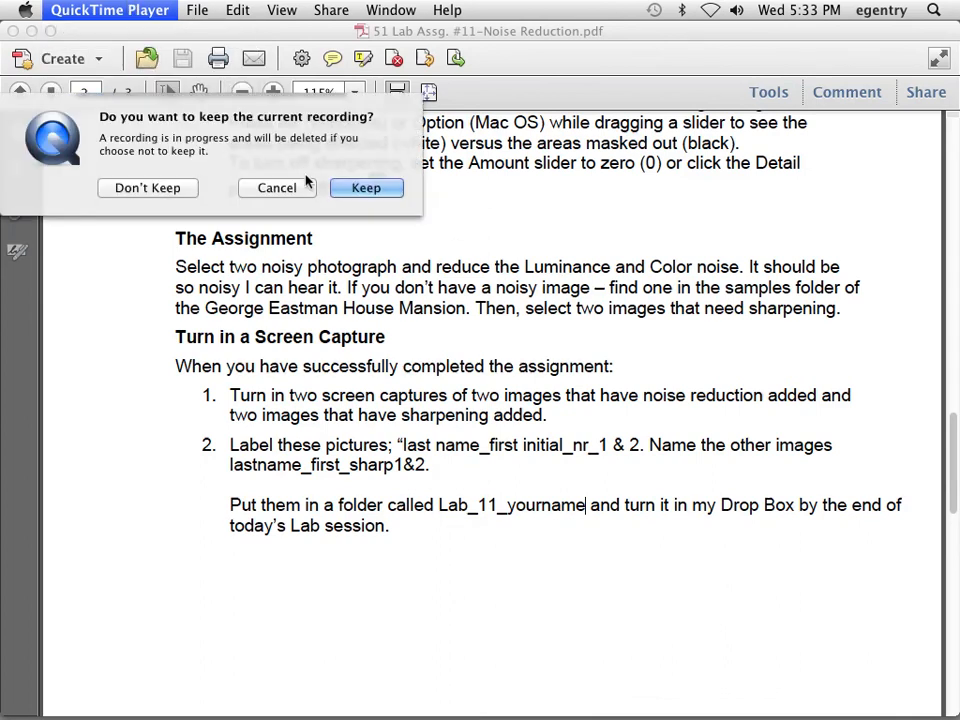